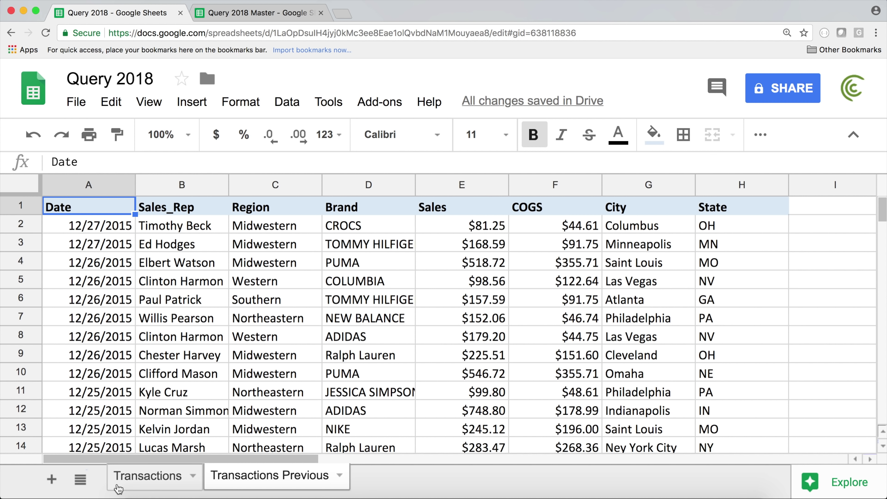
Step: Compare the Transactions and Transactions Previous sheets, and glance at the Query 2018 Master spreadsheet
left_click(228, 479)
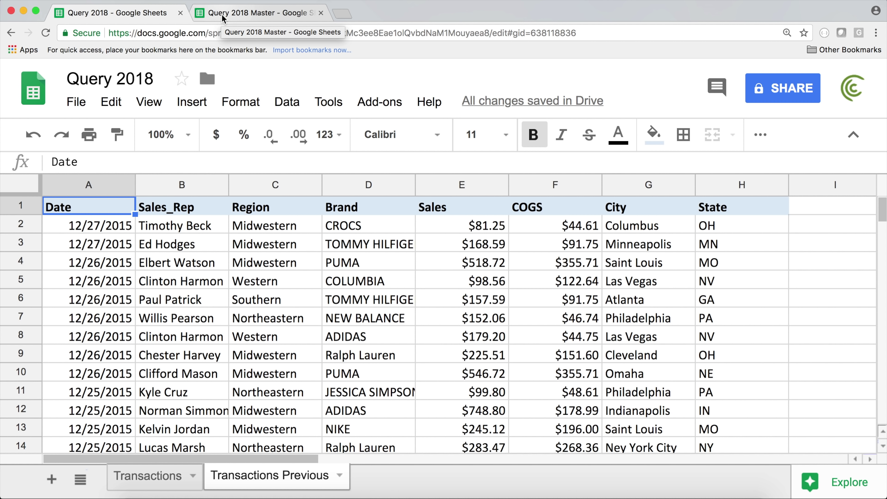
left_click(150, 476)
left_click(251, 475)
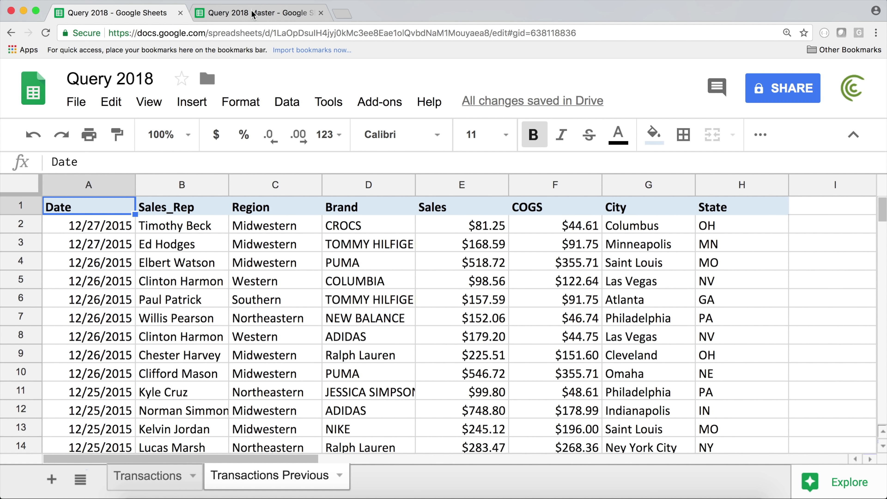
left_click(255, 13)
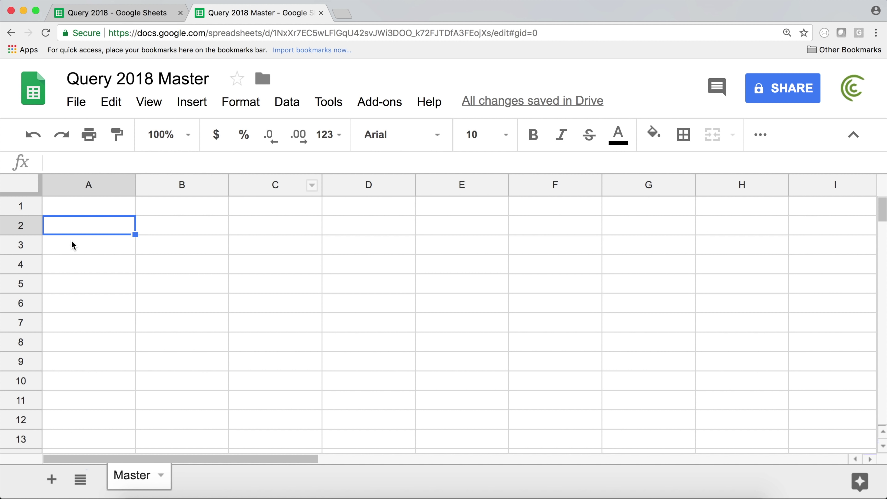
left_click(111, 12)
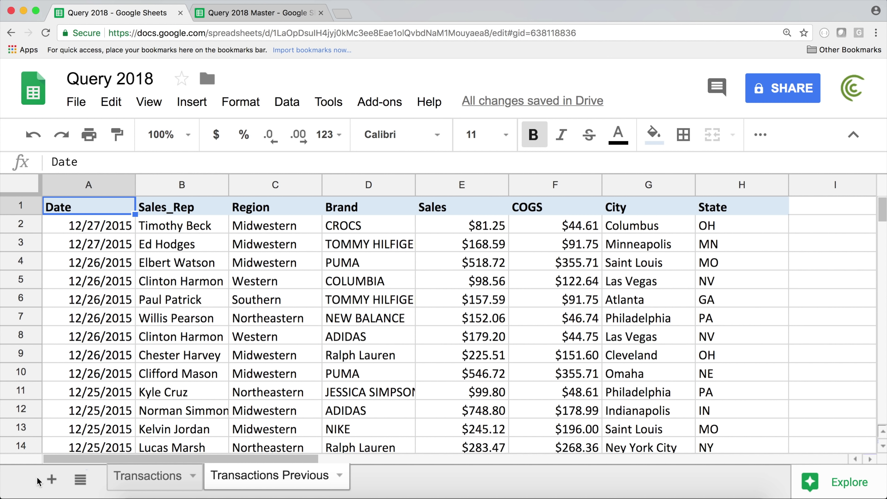
Step: Add a new blank sheet and rename it Master
left_click(51, 487)
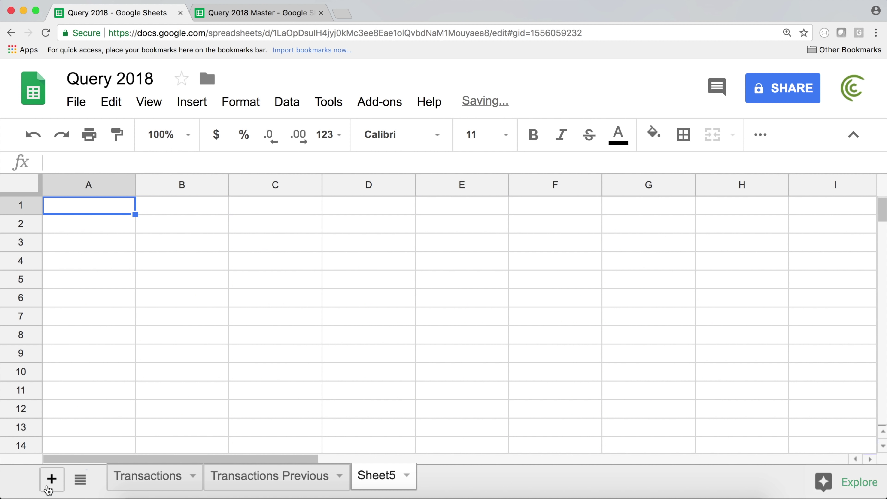
double_click(378, 476)
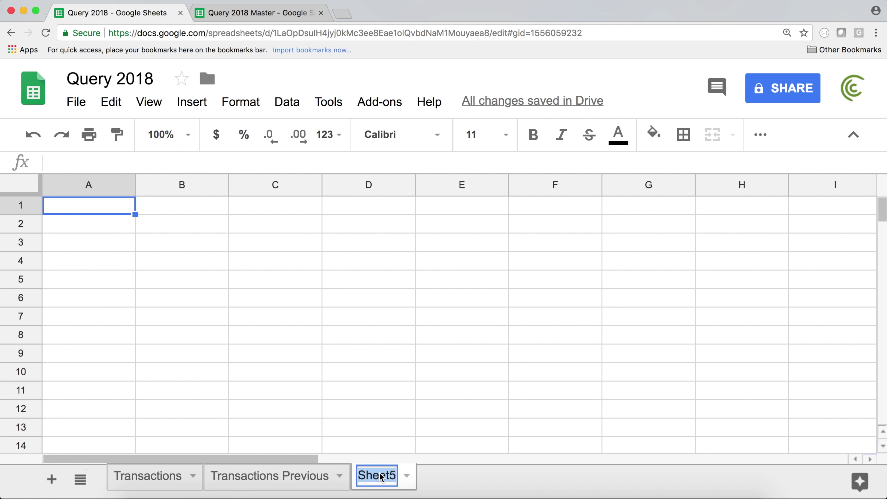
type("Master")
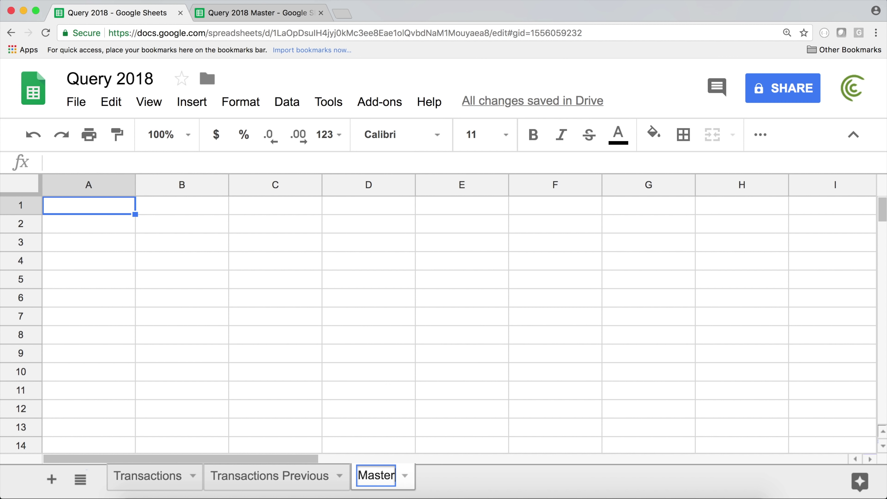
key("Return")
Step: Compare the Transactions and Transactions Previous sheets, then return to the empty Master sheet
left_click(162, 480)
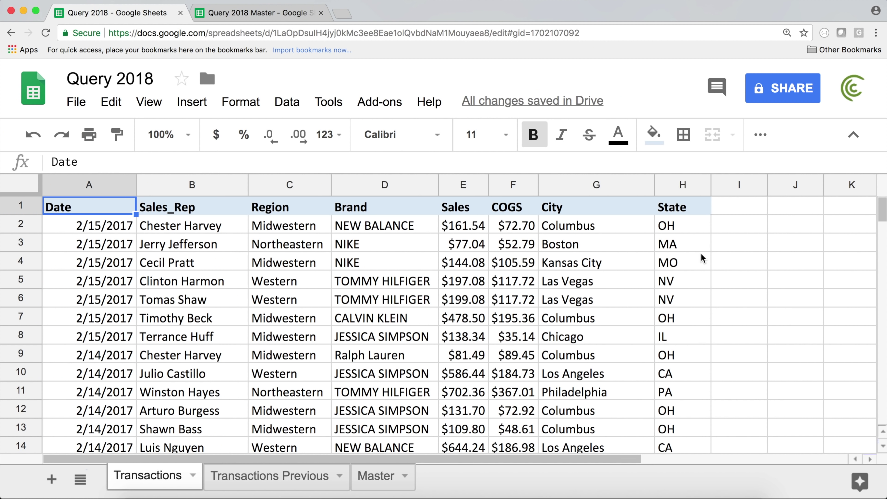
left_click(224, 478)
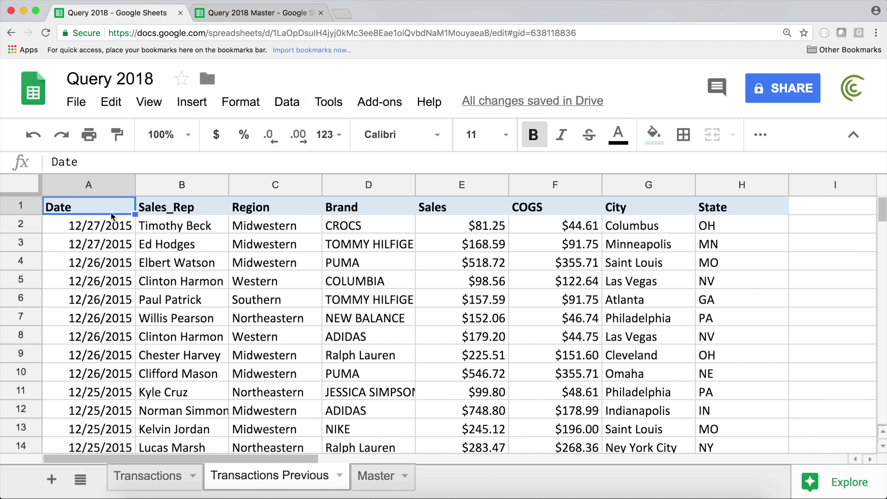
left_click(167, 476)
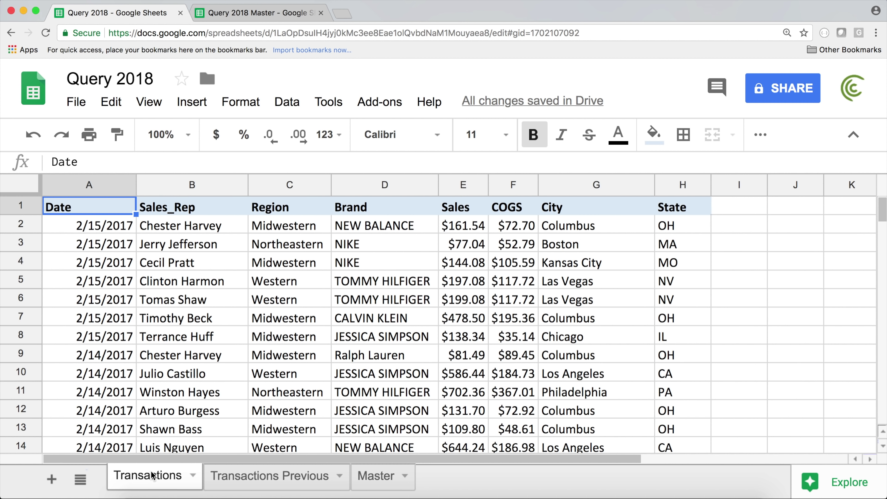
left_click(276, 476)
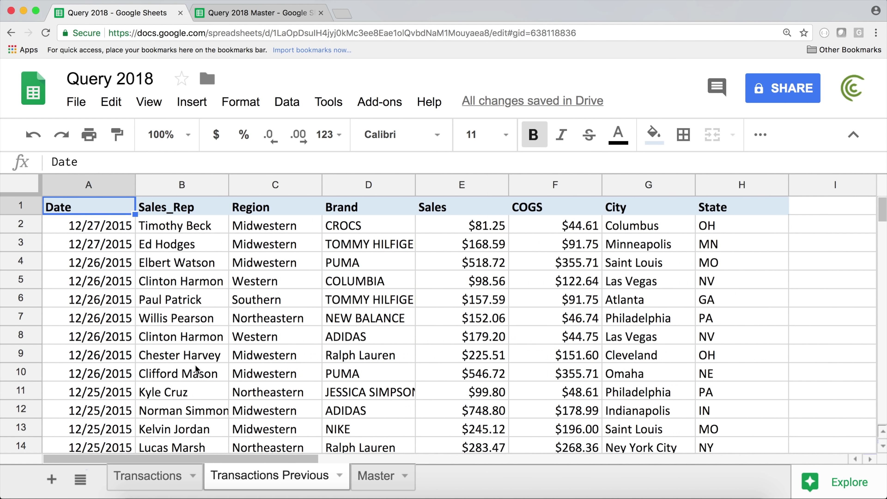
left_click(149, 477)
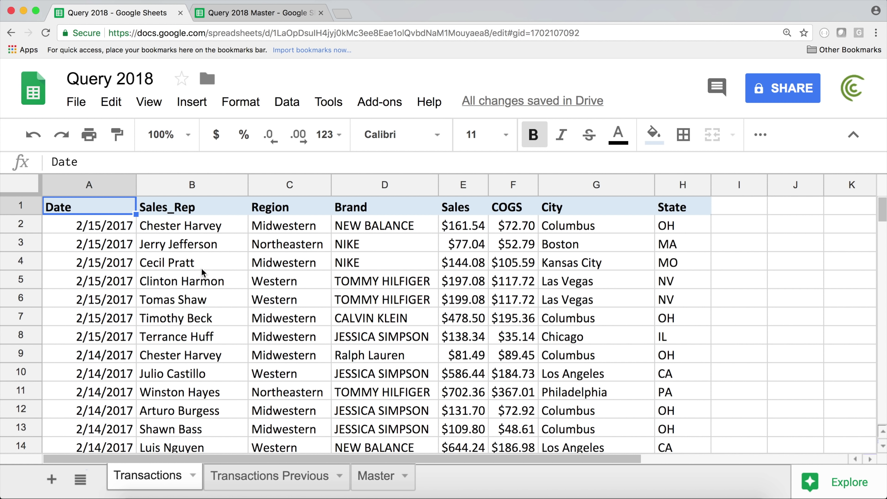
left_click(378, 486)
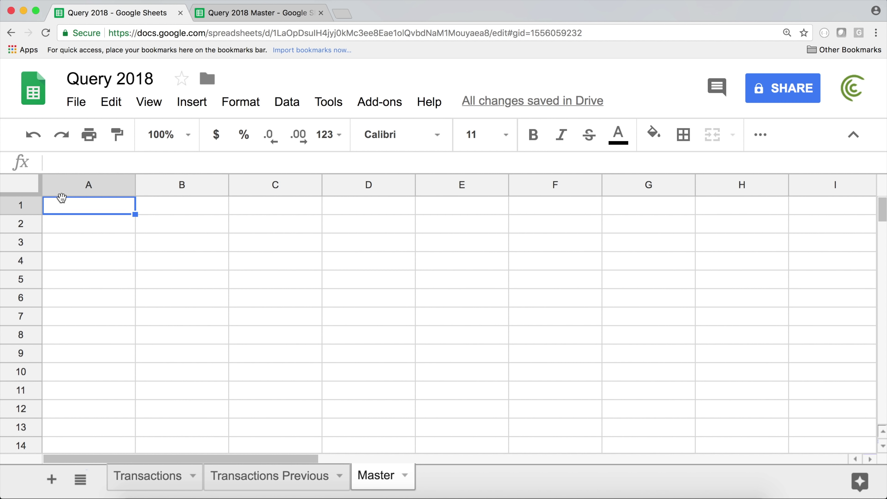
Step: Start =QUERY( in Master A1 with the absolute range Transactions!$A$1:$H$2771
type("=QUE")
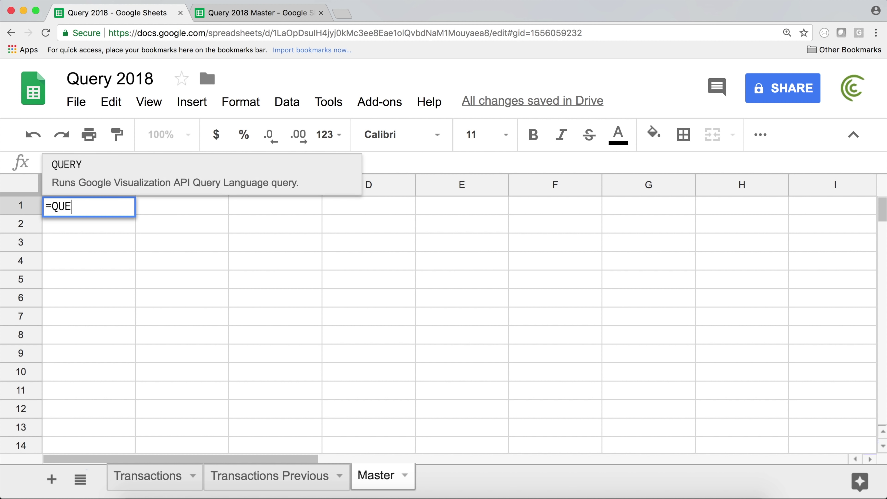
type("RY(")
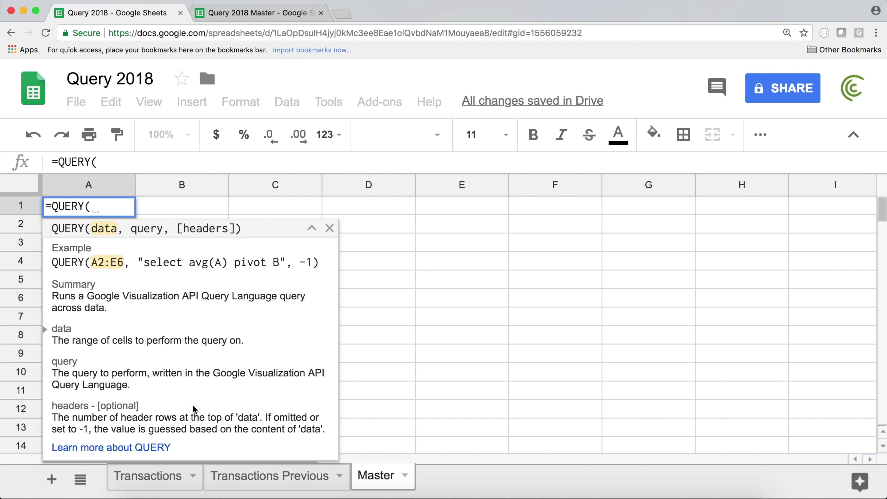
left_click(148, 475)
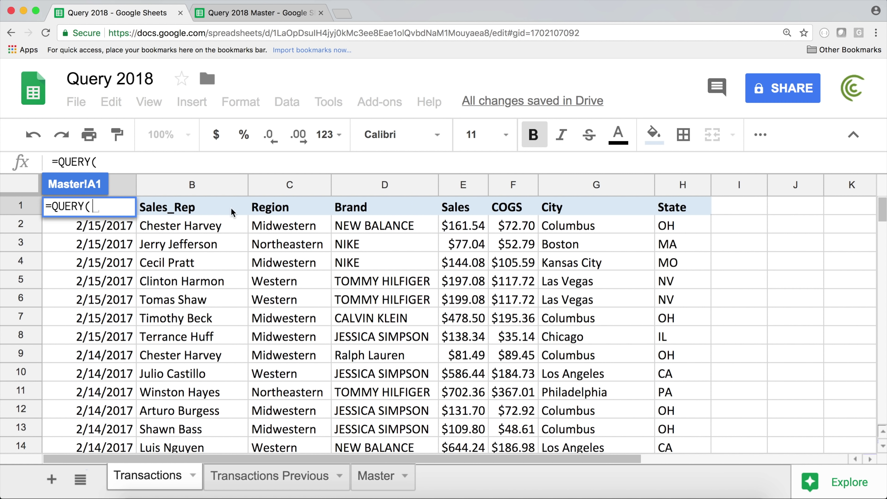
left_click(681, 208)
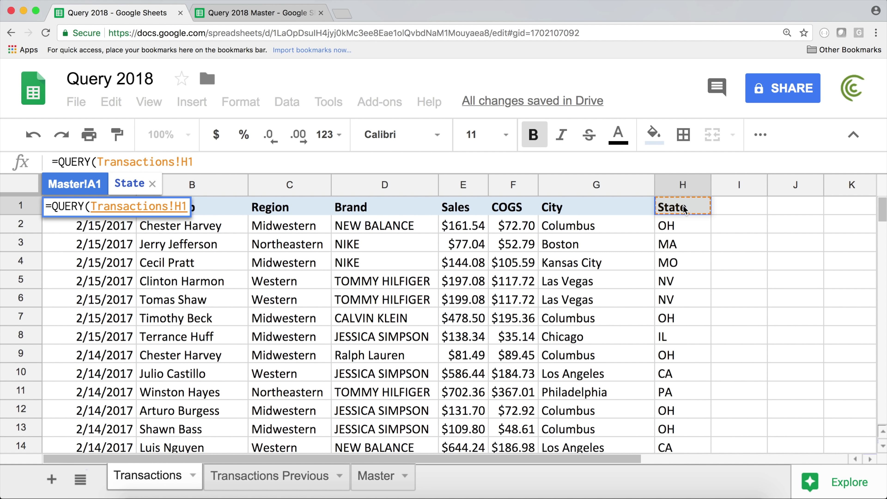
key("shift+super+Left")
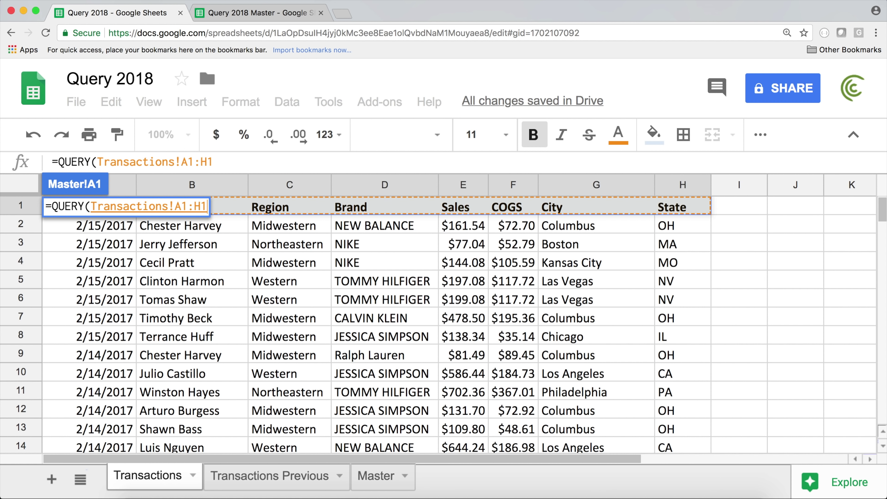
key("shift+super+Down")
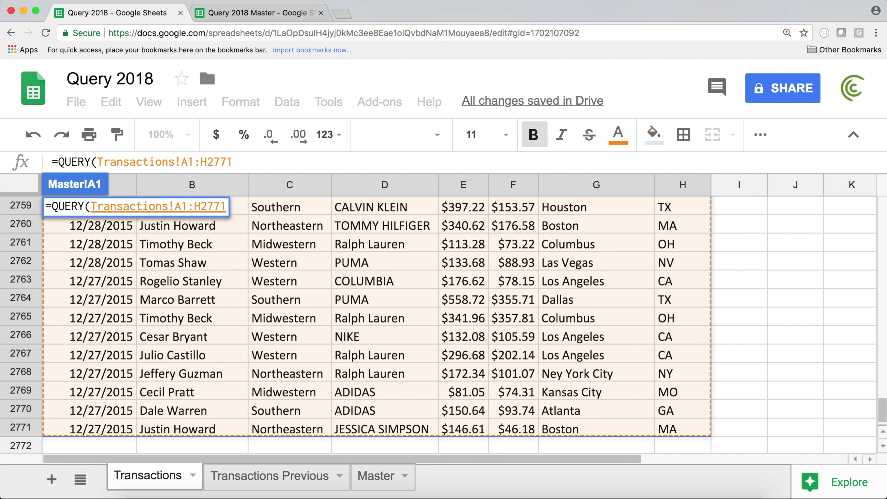
key("F4")
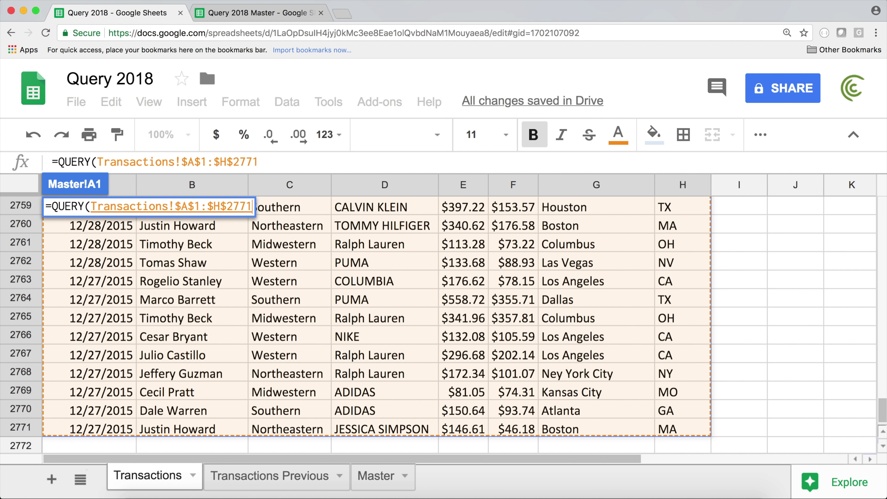
Step: Finish the formula with an empty query string and 1 header row, and commit it
type(",")
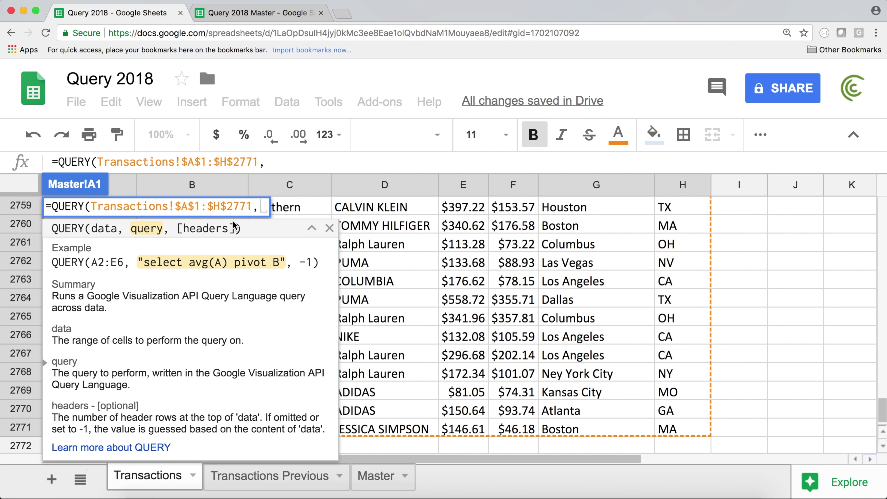
type("\"\"")
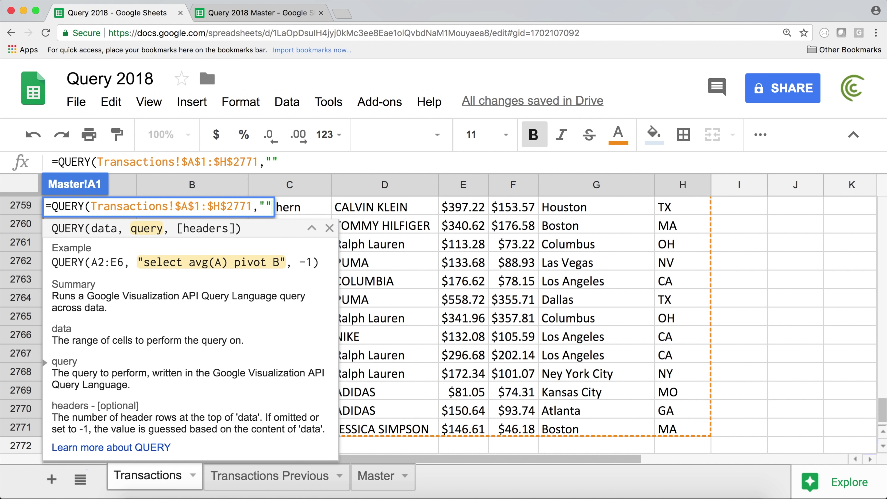
type(",")
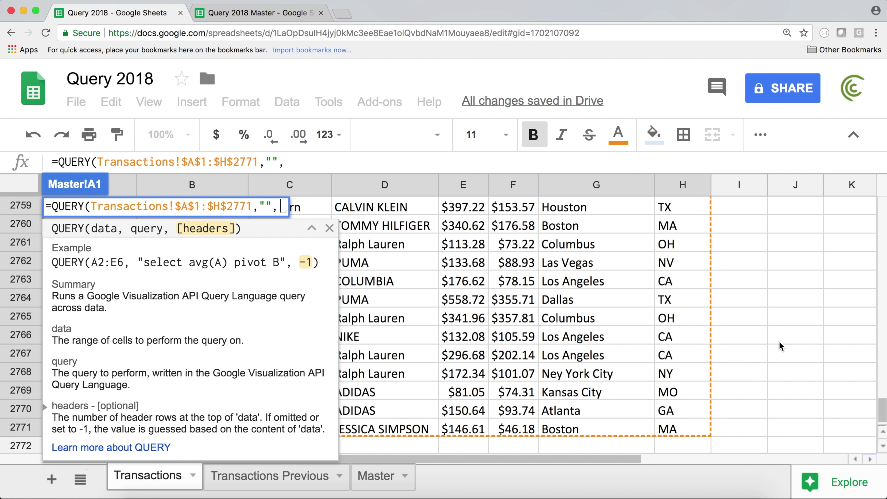
left_click_drag(884, 412, 883, 158)
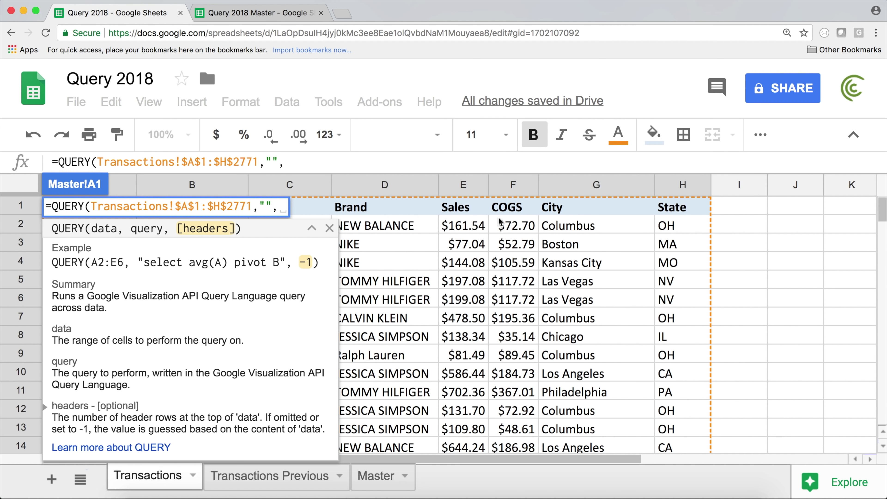
type("1)")
key("Return")
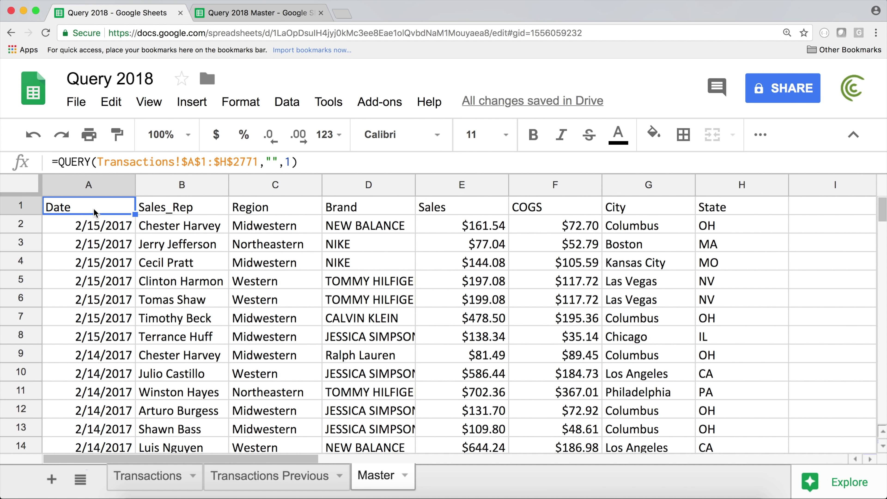
left_click(158, 481)
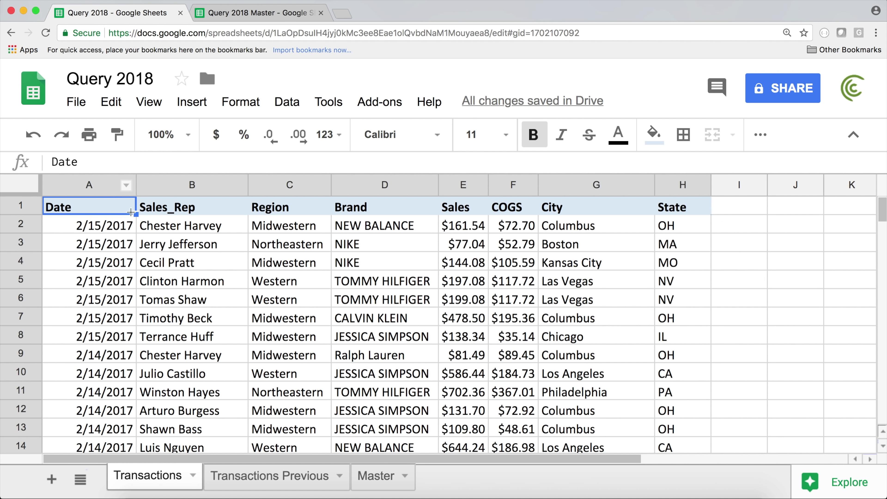
Step: After checking the Region and State columns, set the query string to SELECT A, C WHERE H = 'IL'
left_click(285, 209)
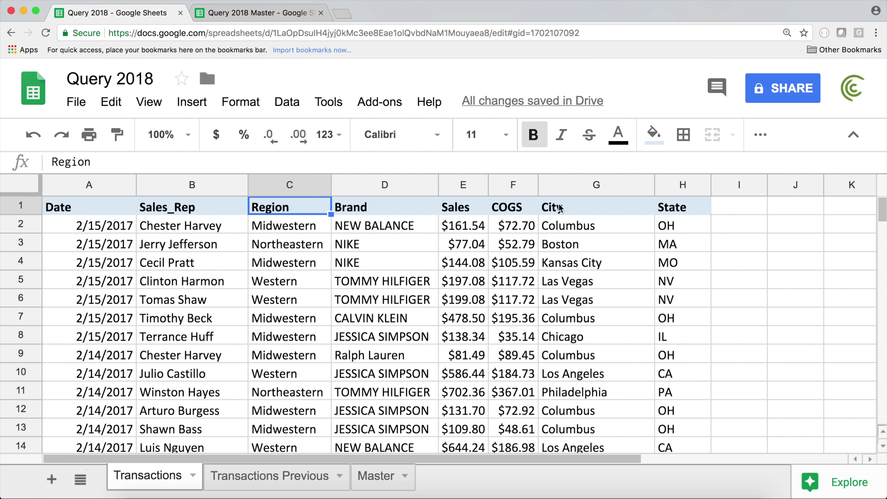
left_click(657, 208)
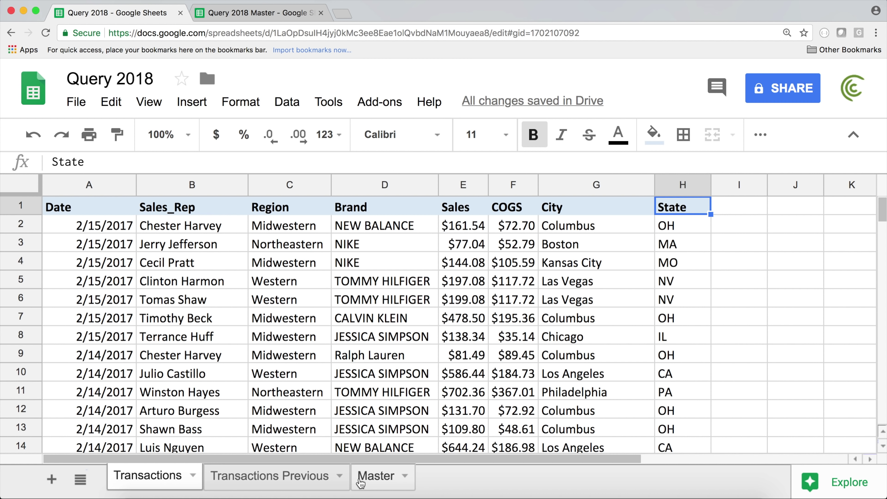
left_click(350, 470)
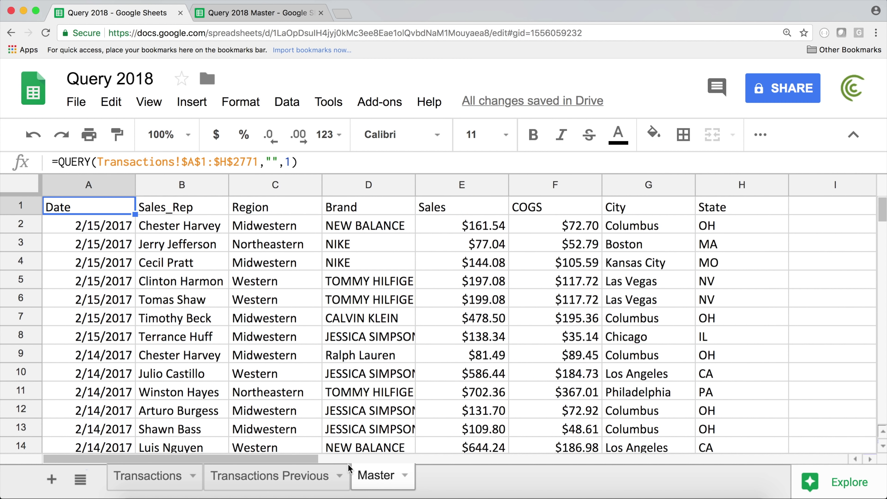
double_click(117, 210)
left_click(266, 205)
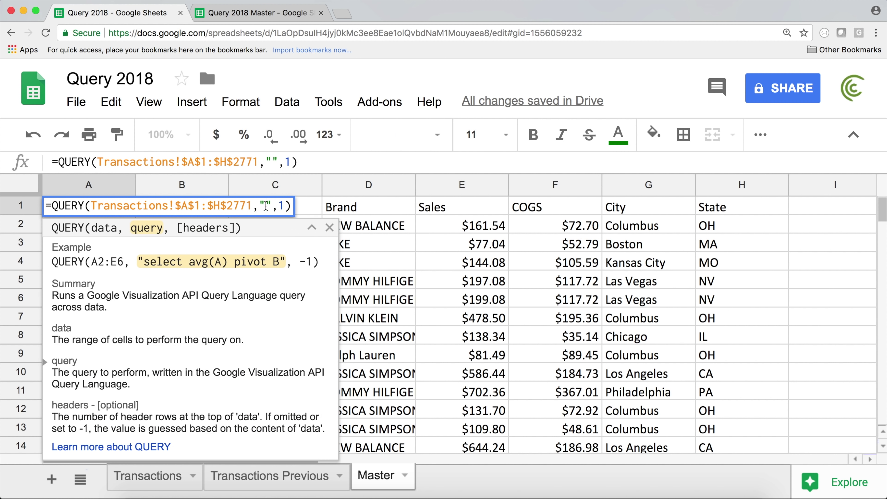
type("SELECT A, C")
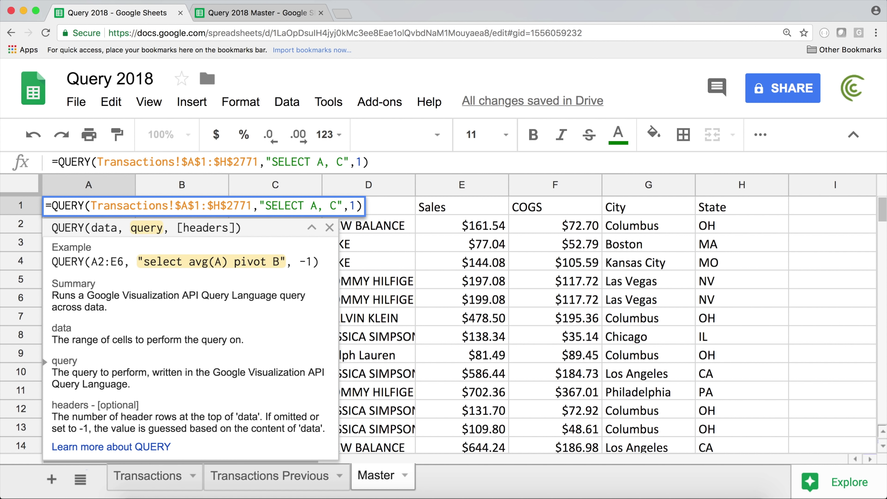
type(" WHERE ")
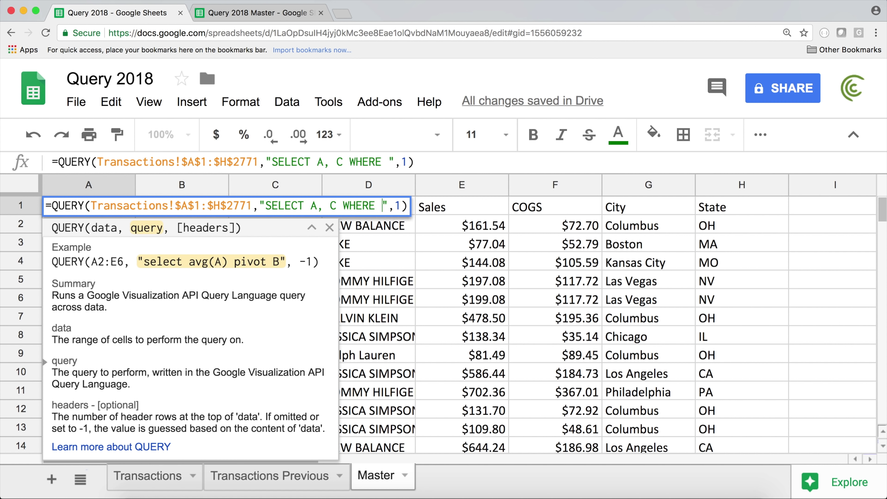
type("H")
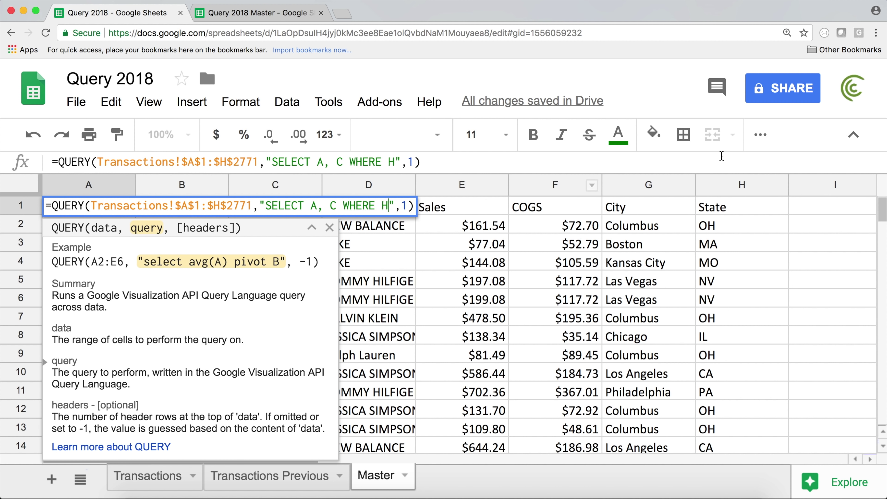
type(" = '")
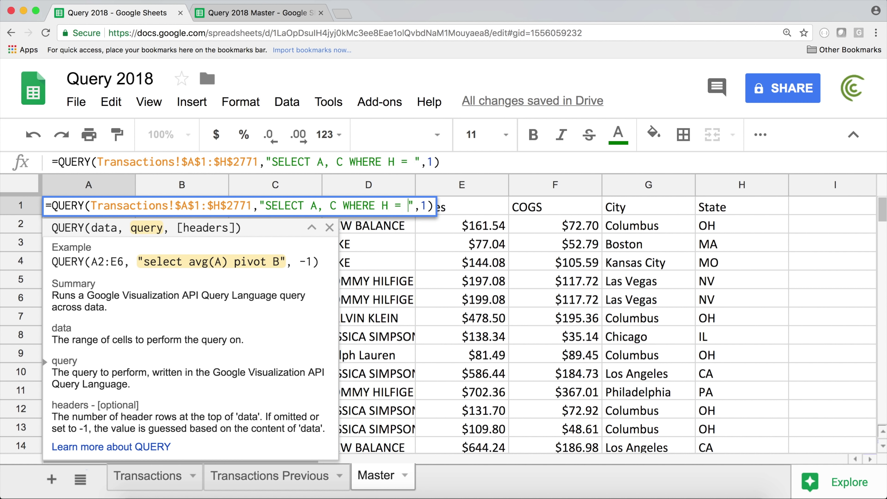
type("IL'")
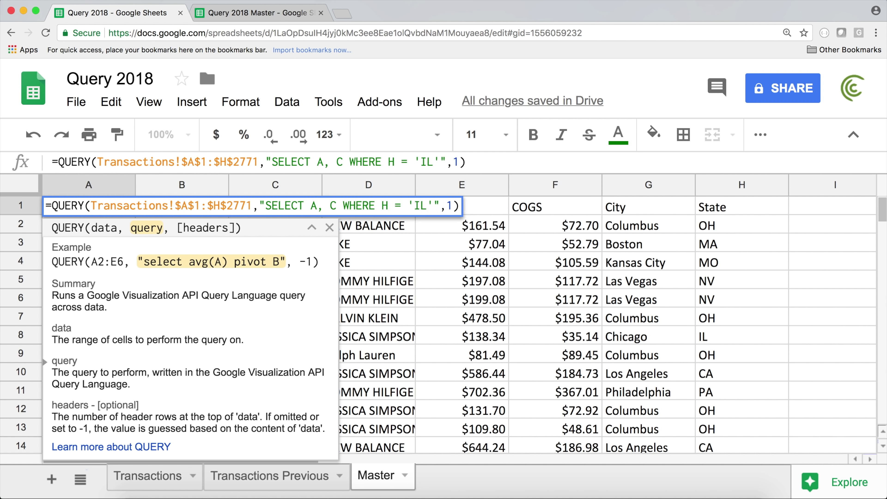
key("Return")
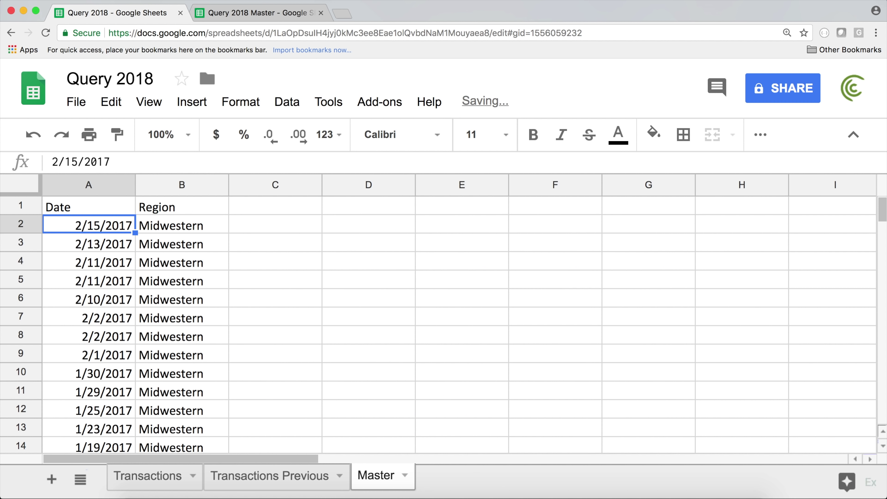
Step: Review the IL results, then check the Date, Region and State columns in Transactions
left_click_drag(91, 206, 186, 394)
left_click(323, 162)
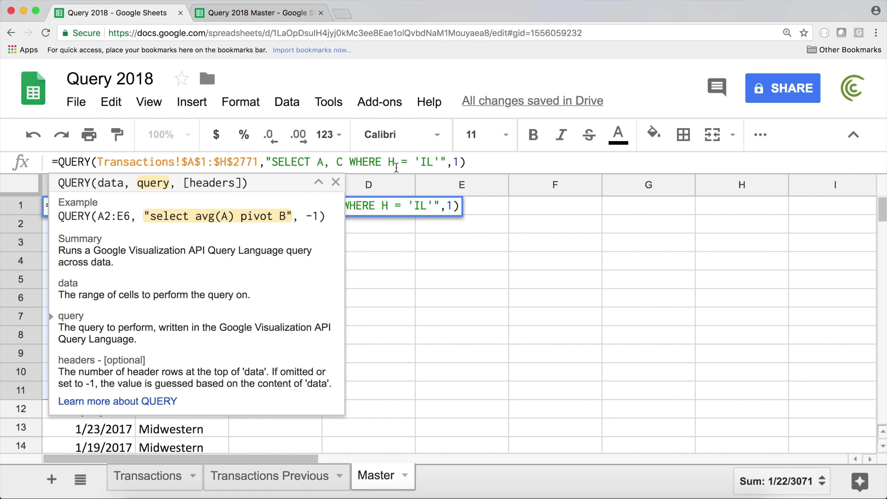
key("Escape")
left_click(149, 477)
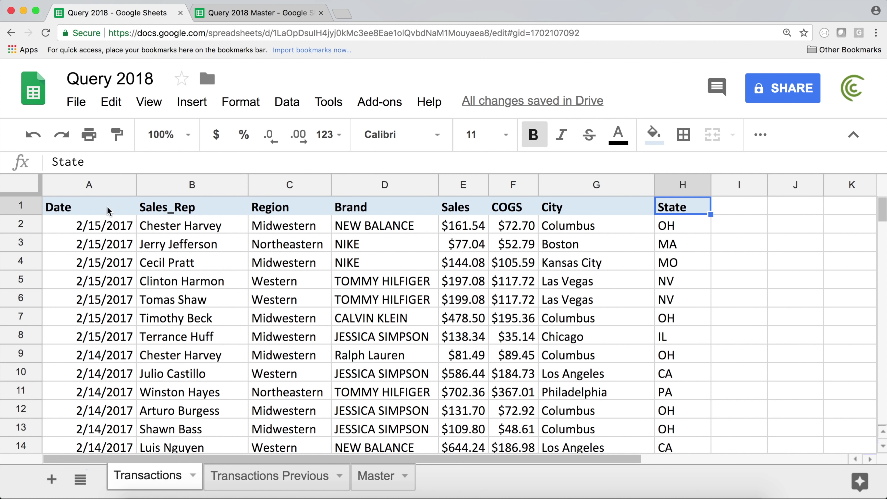
left_click(98, 188)
left_click(280, 191)
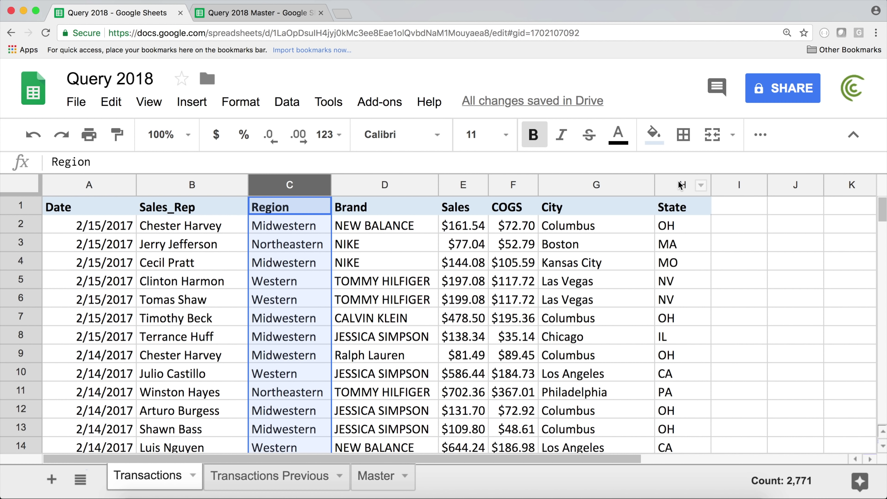
left_click(681, 186)
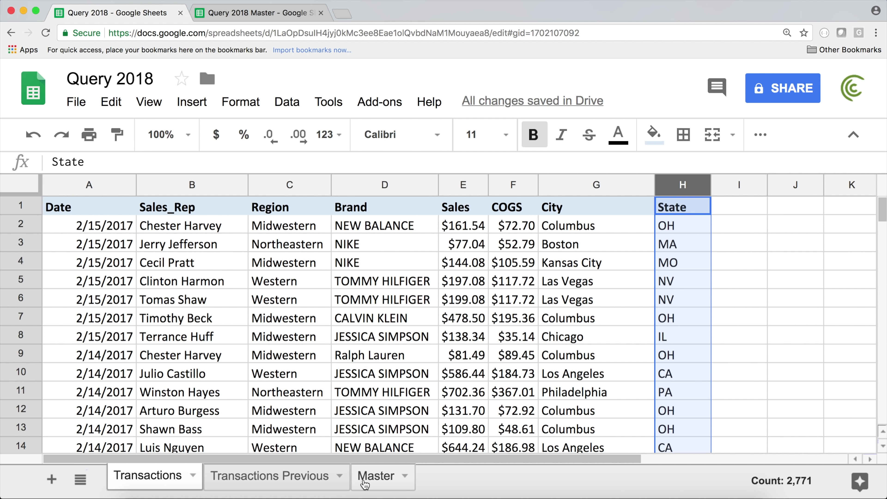
Step: Add column H to the select list so the query reads SELECT A, C, H
left_click(370, 479)
left_click(129, 209)
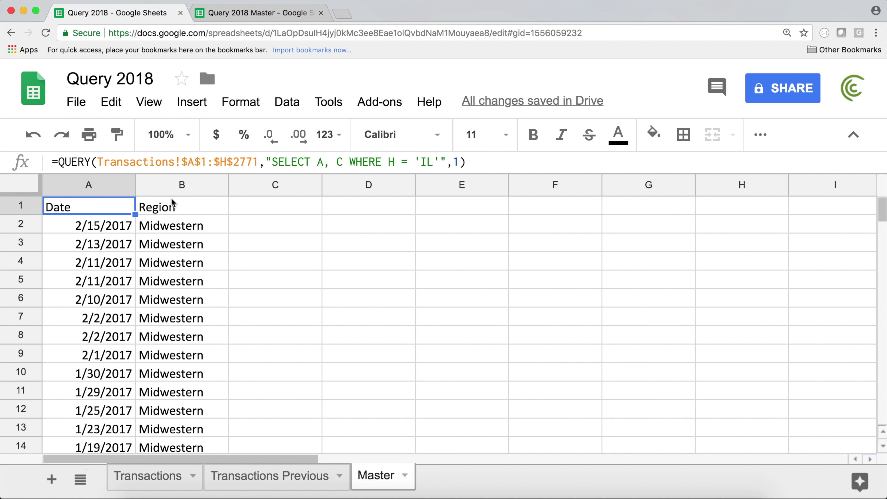
left_click(325, 162)
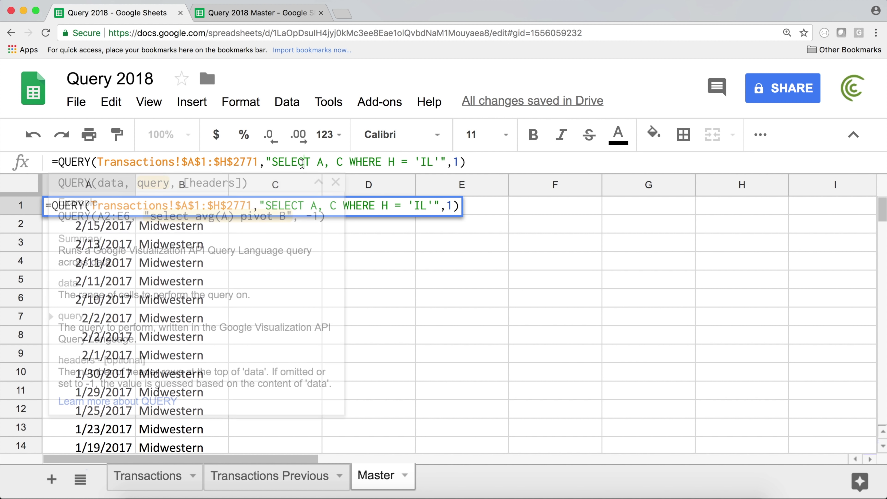
left_click(348, 163)
type(", H")
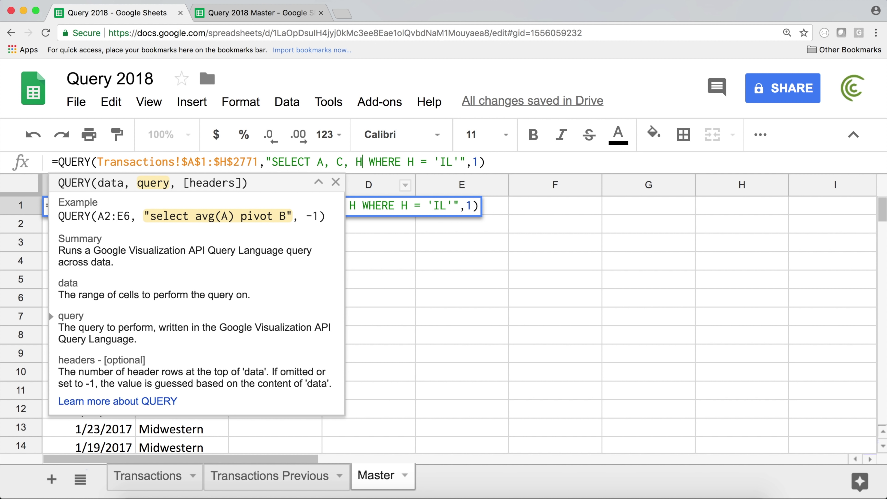
key("Return")
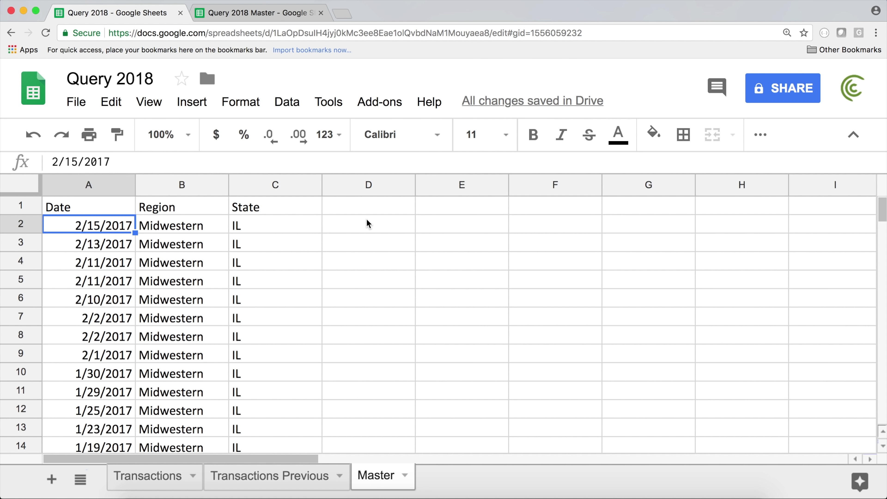
left_click(126, 206)
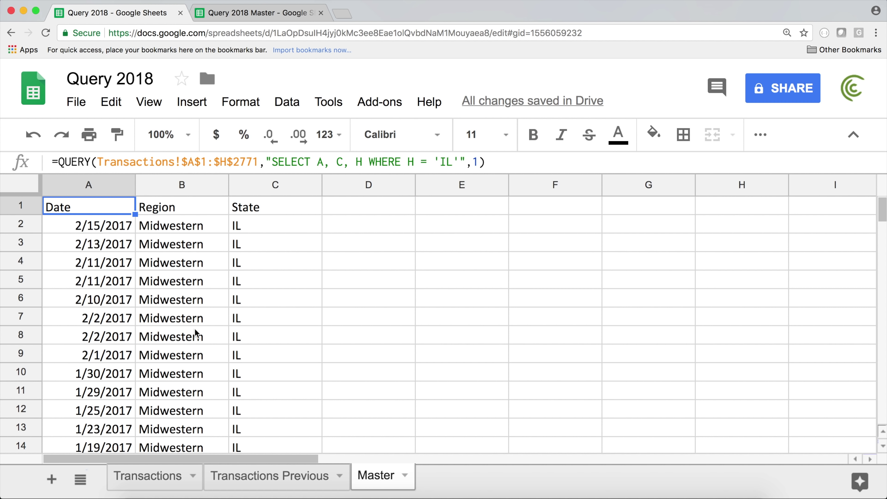
Step: Review both transaction sheets, then clear the QUERY from Master A1 and start a new entry
left_click(174, 484)
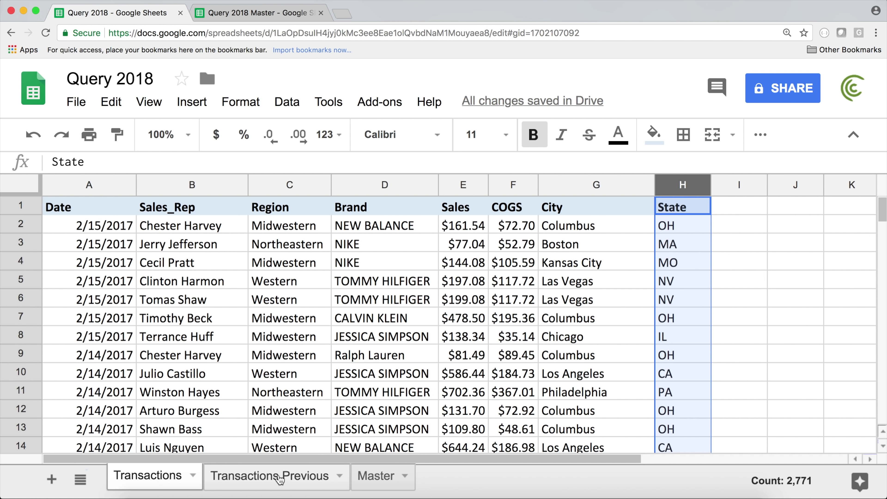
left_click(266, 478)
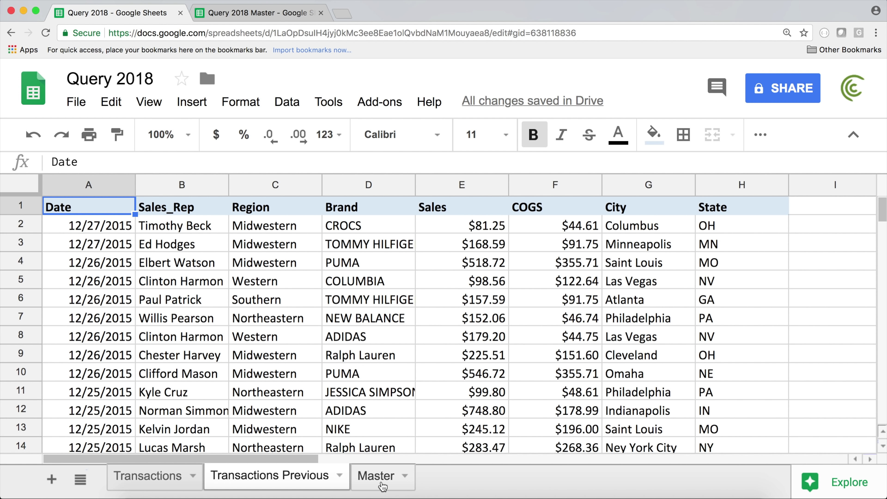
left_click(376, 476)
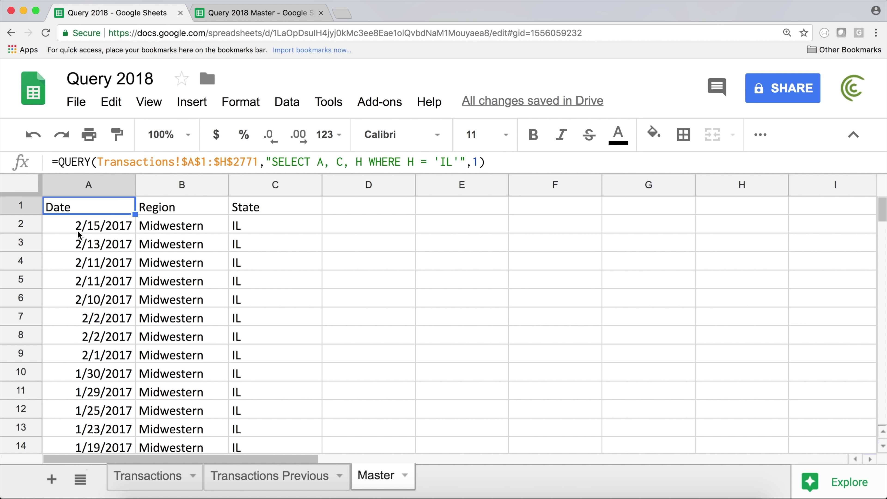
key("BackSpace")
key("Return")
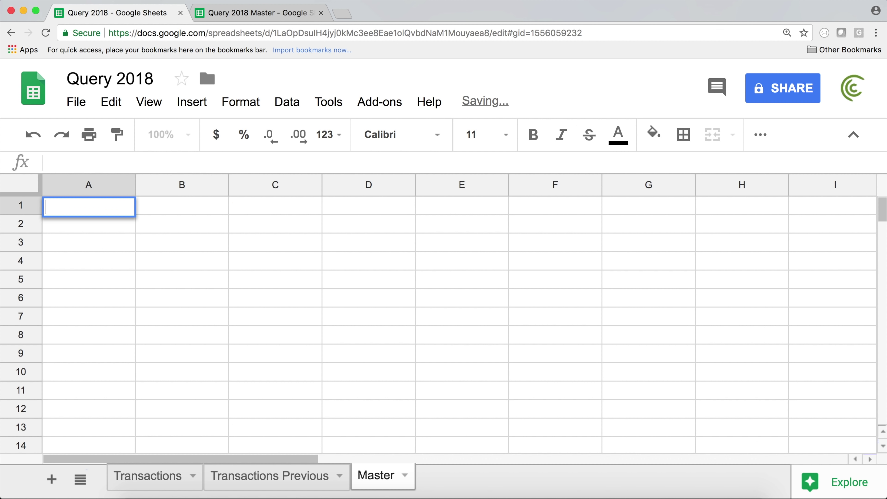
Step: Type =QUERY({ with the absolute range Transactions!$A$1:$H$2771, followed by a semicolon separator
type("=QUERY(")
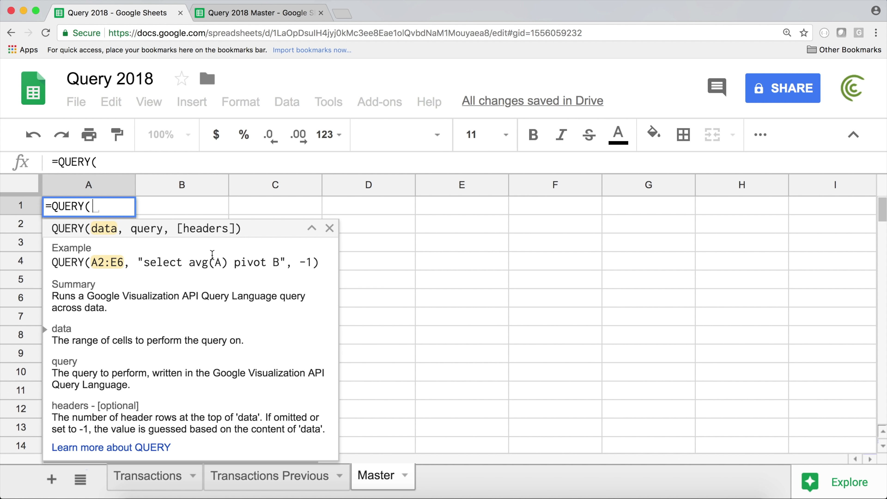
type("{")
left_click(159, 485)
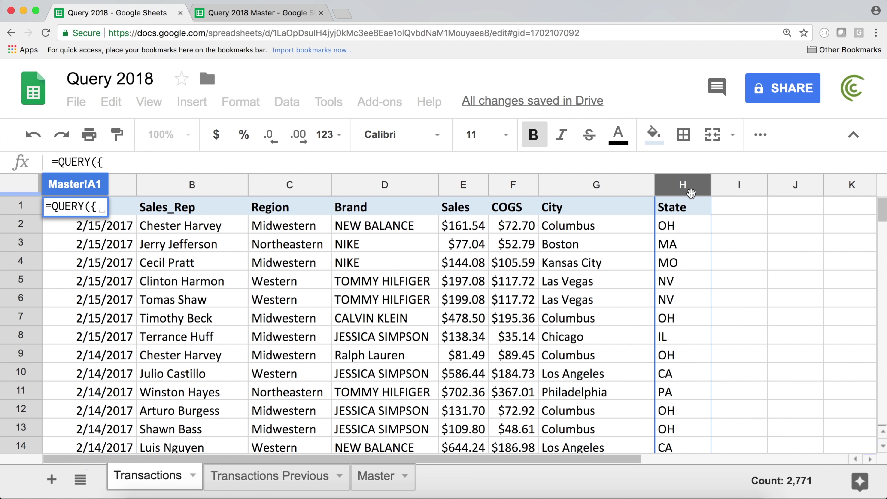
left_click(681, 212)
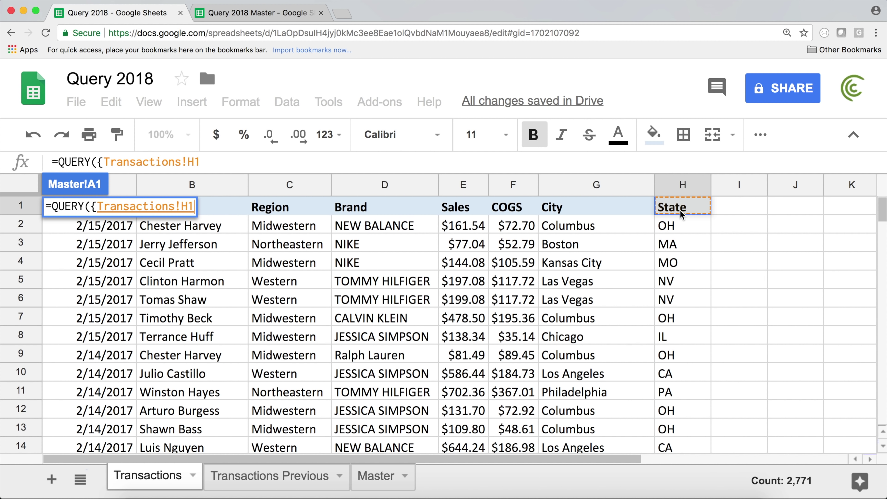
left_click_drag(682, 213, 87, 207)
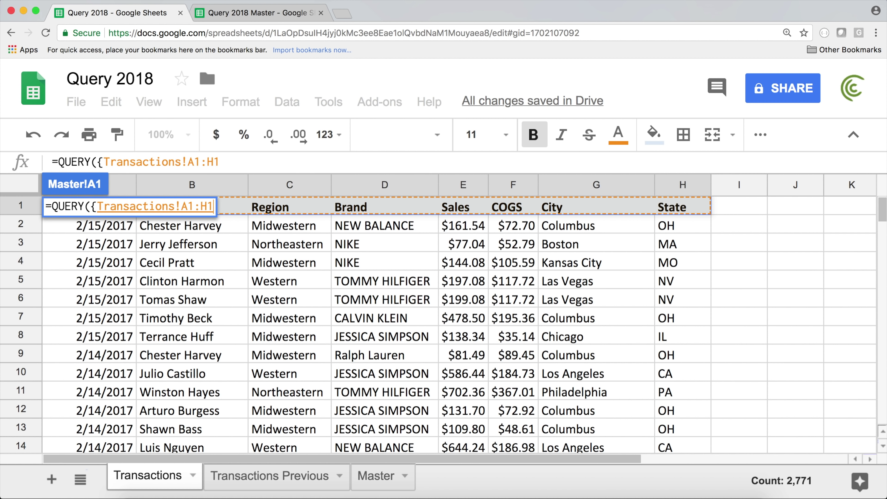
key("ctrl+shift+Down")
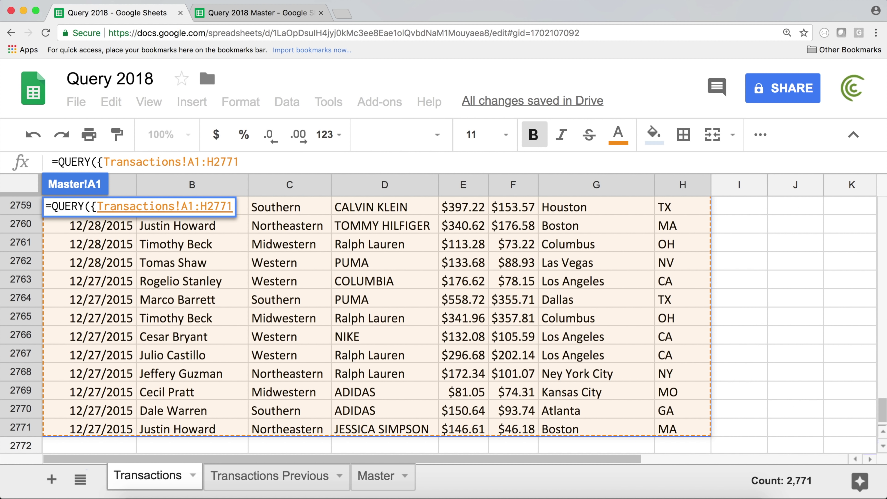
key("F4")
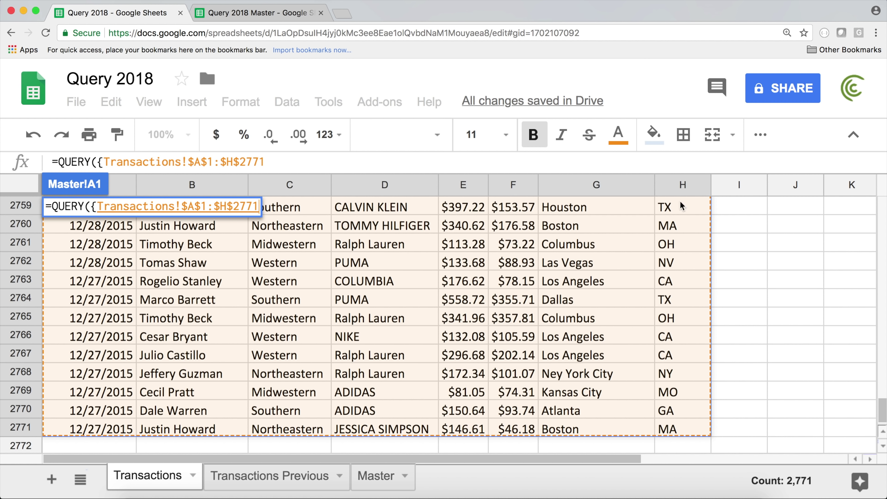
left_click(277, 161)
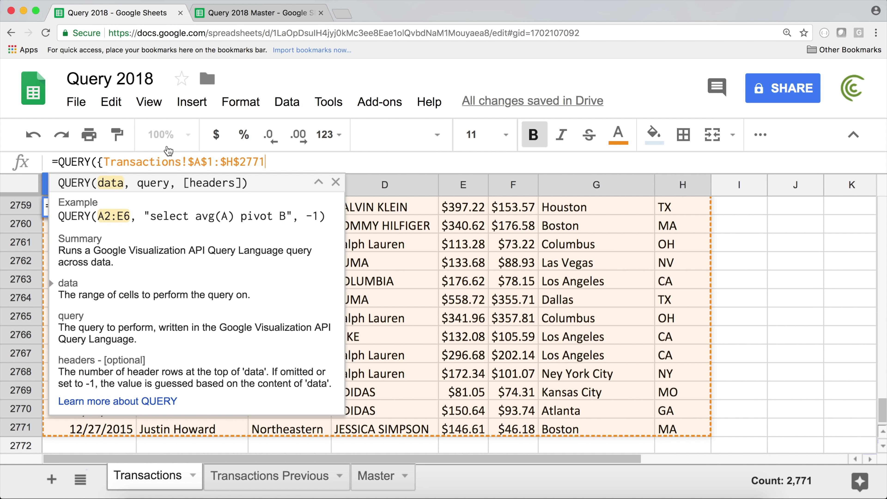
left_click_drag(273, 162, 104, 161)
left_click(287, 165)
type(";")
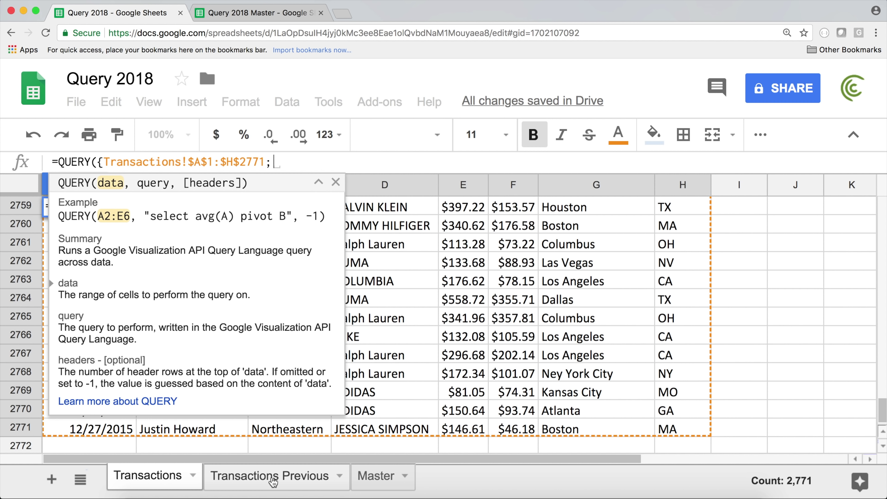
Step: Insert 'Transactions Previous'!A2:H9 as the second stacked range after the semicolon
left_click(273, 479)
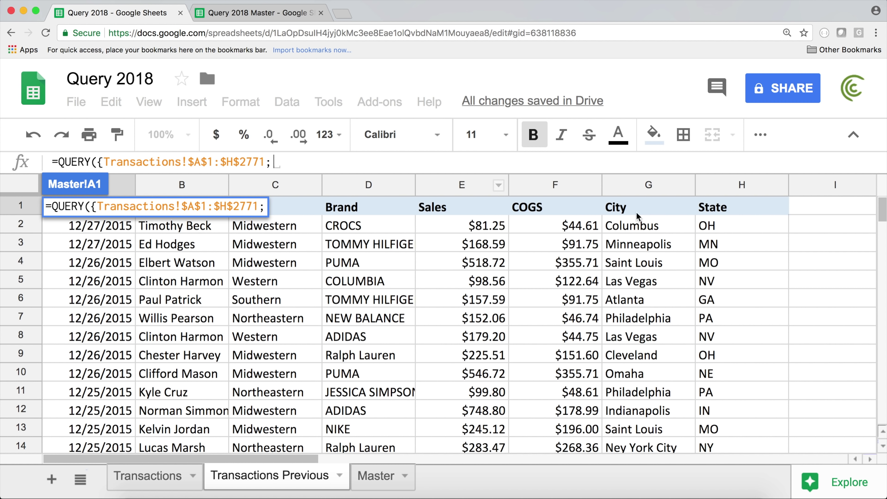
left_click(715, 227)
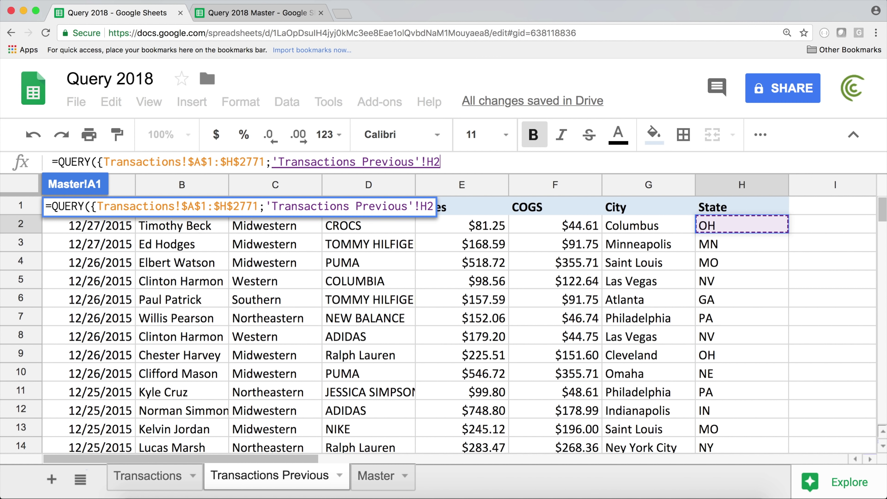
left_click(722, 209)
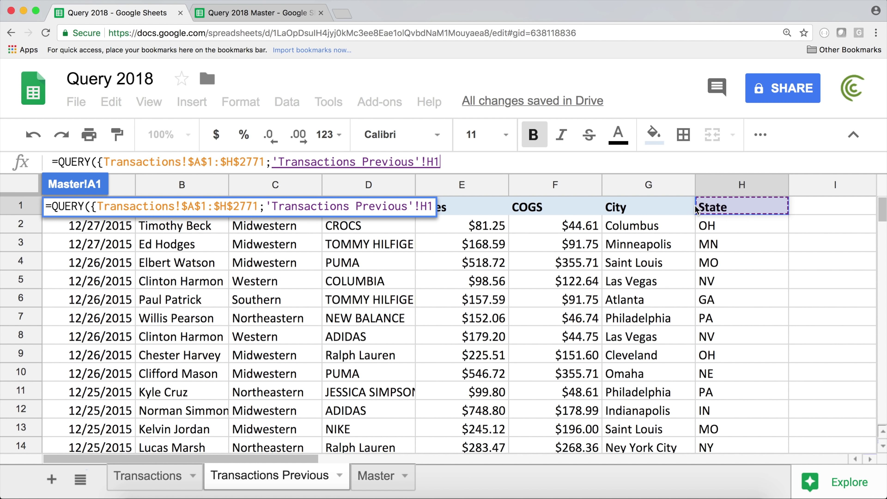
left_click(736, 226)
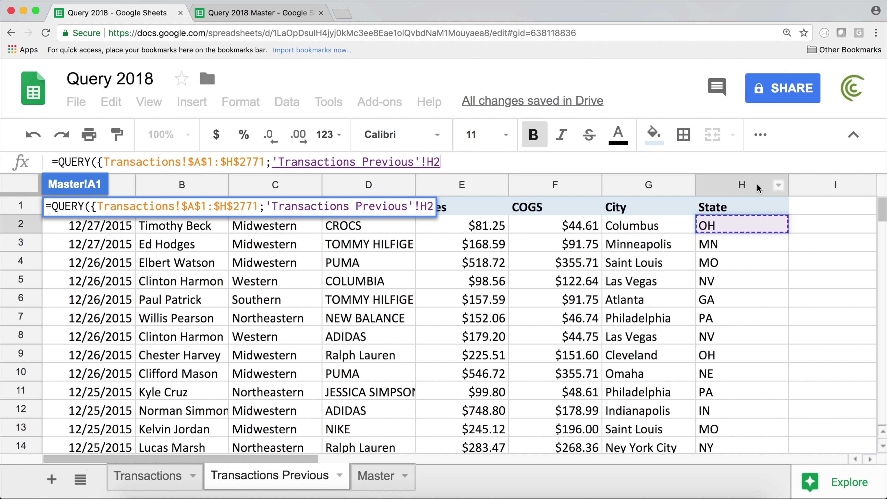
left_click(733, 242)
left_click(685, 231)
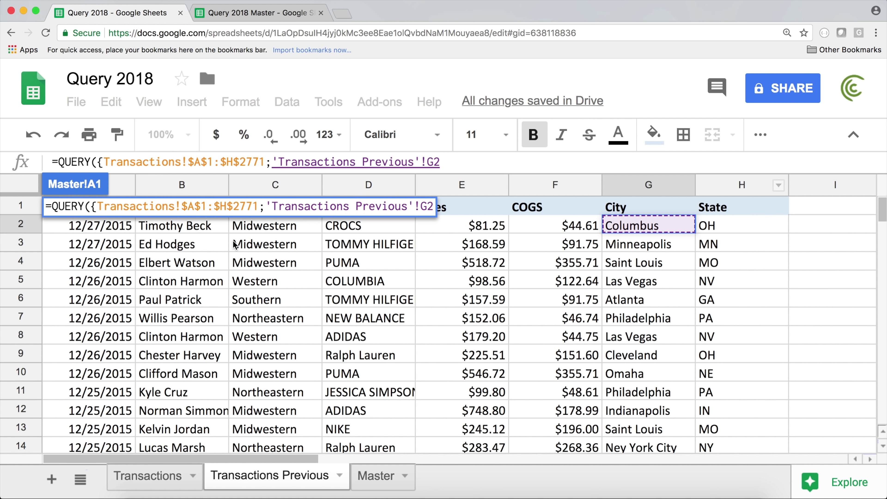
left_click(81, 233)
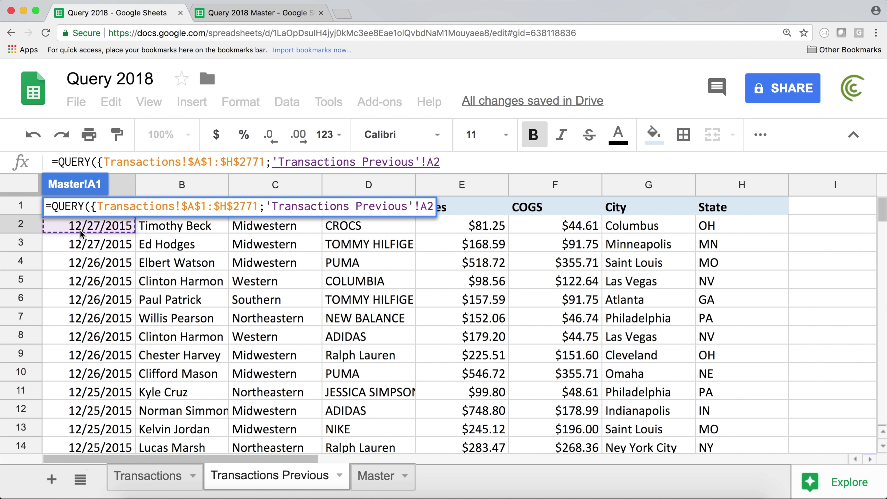
left_click(94, 244)
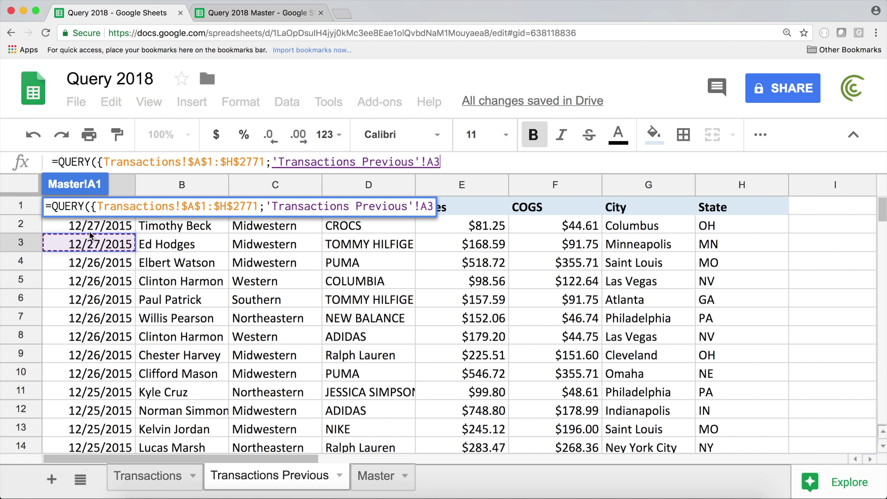
left_click_drag(91, 227, 409, 284)
left_click_drag(468, 297, 729, 358)
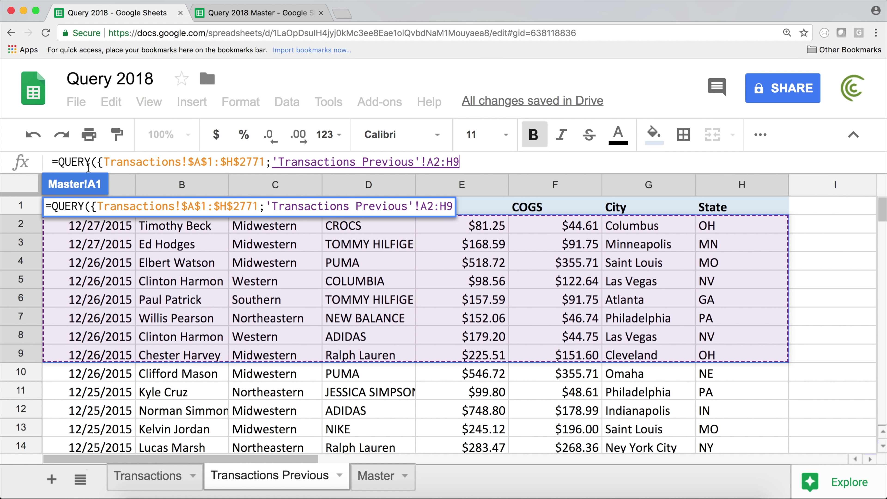
left_click_drag(104, 161, 460, 162)
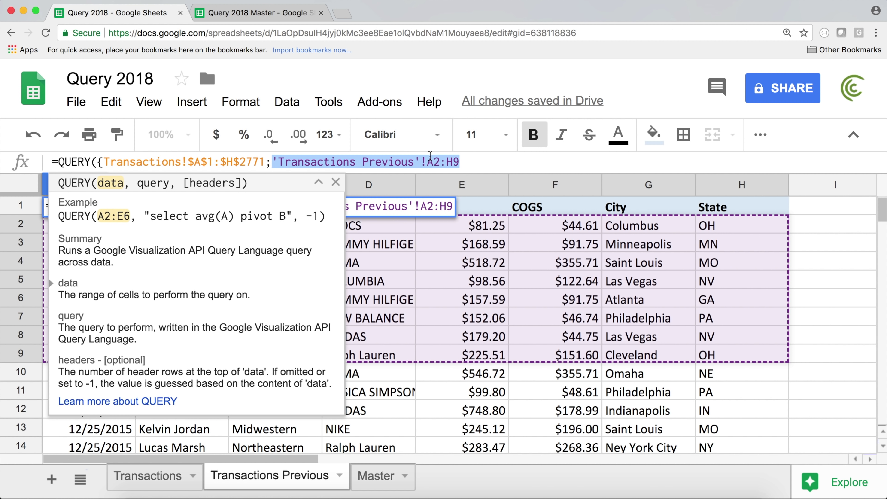
Step: Close the stacked array with a brace after the Transactions Previous range
left_click(482, 161)
type(";")
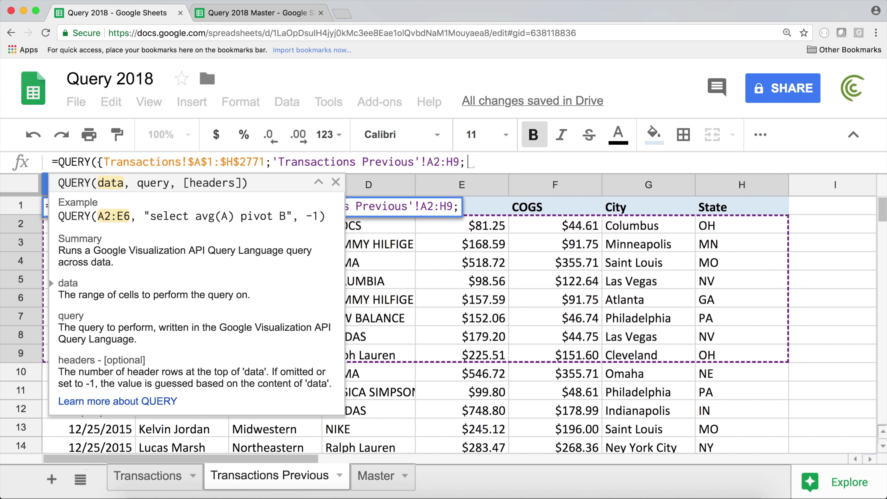
key("BackSpace")
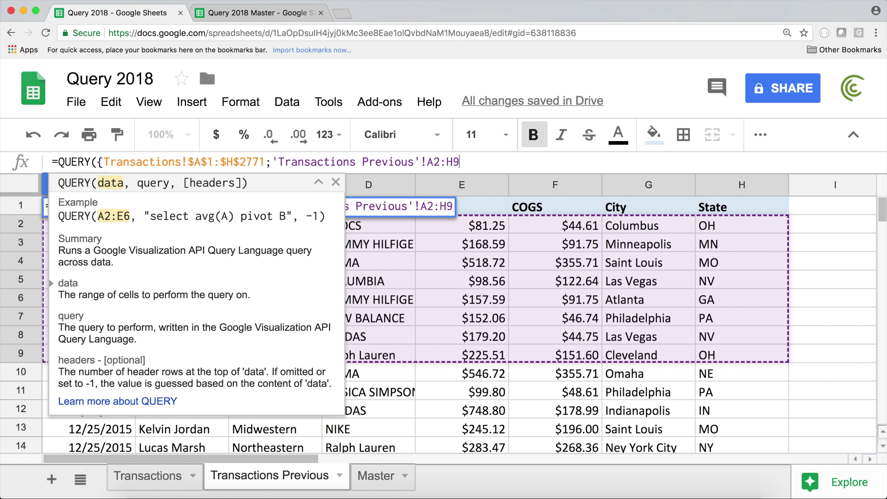
type("}")
left_click_drag(98, 167, 103, 167)
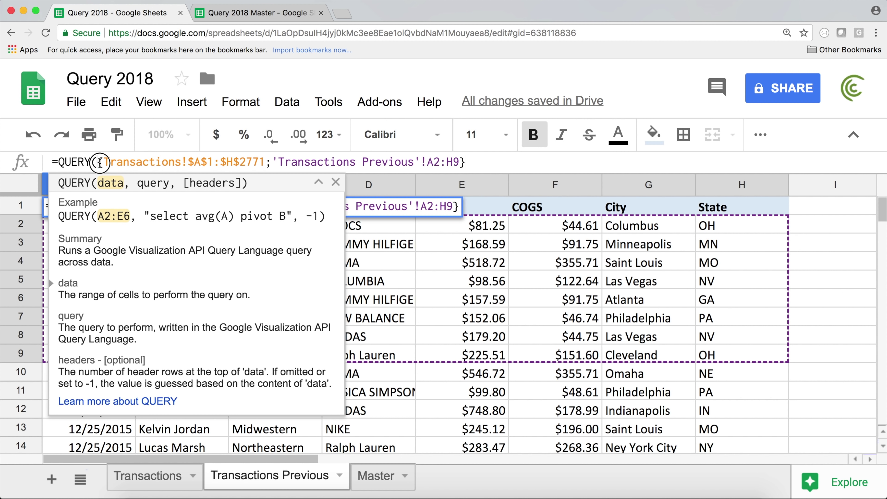
left_click(482, 163)
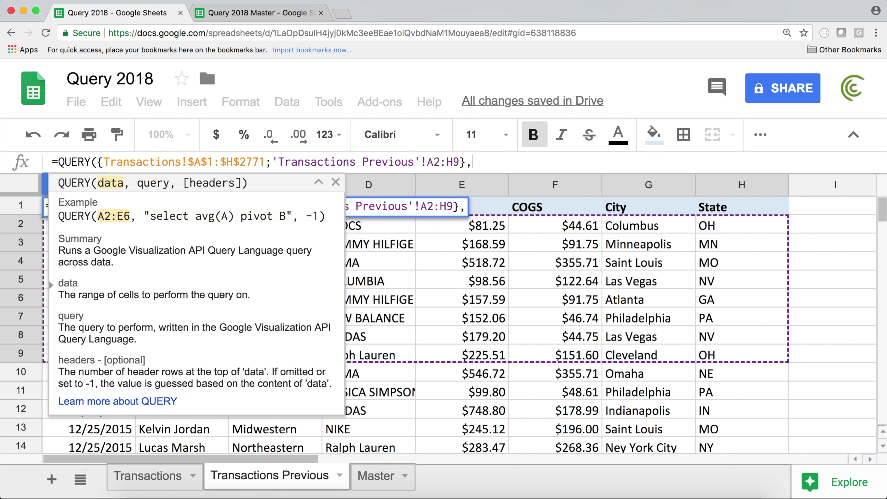
Step: Add the query string "SELECT * WHERE H = 'IL'" and a headers value of 1 to finish the formula
type("\"\"")
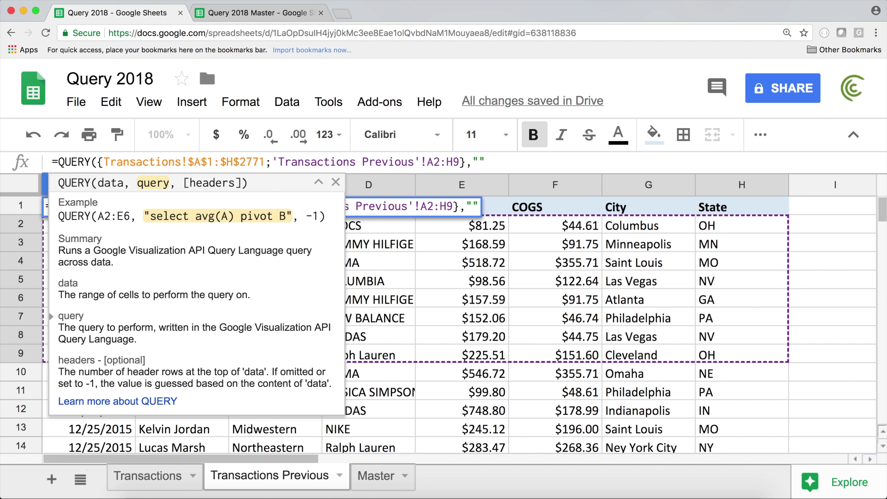
key("BackSpace")
type("SELECT ")
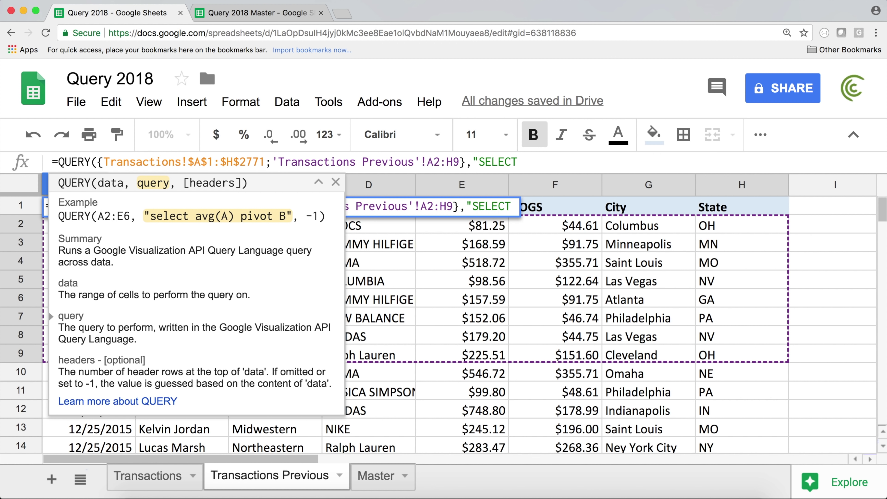
type("* ")
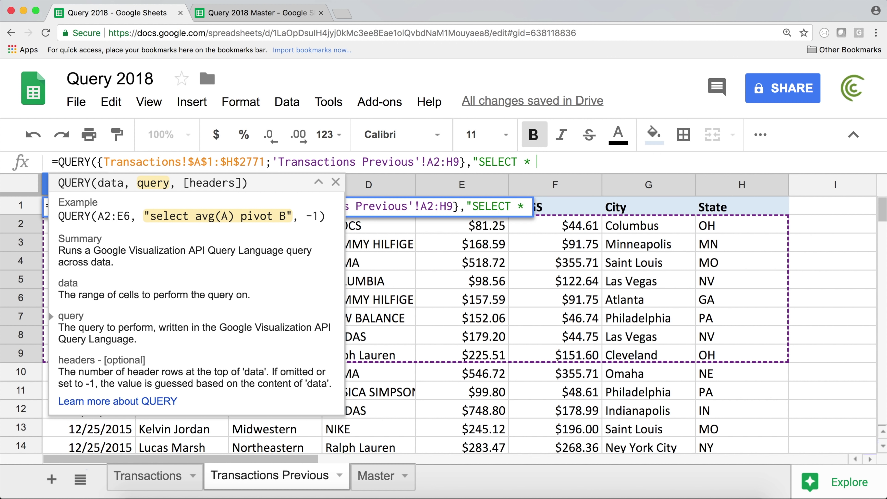
type("WHERE ")
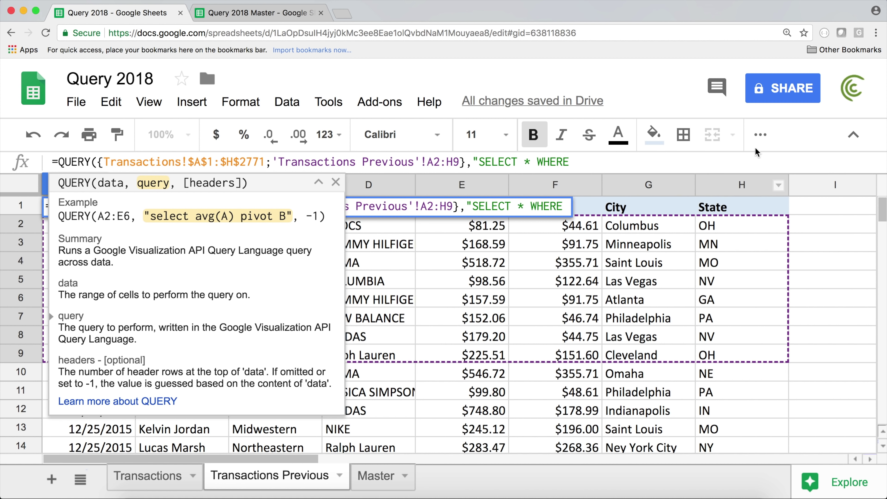
type("H ")
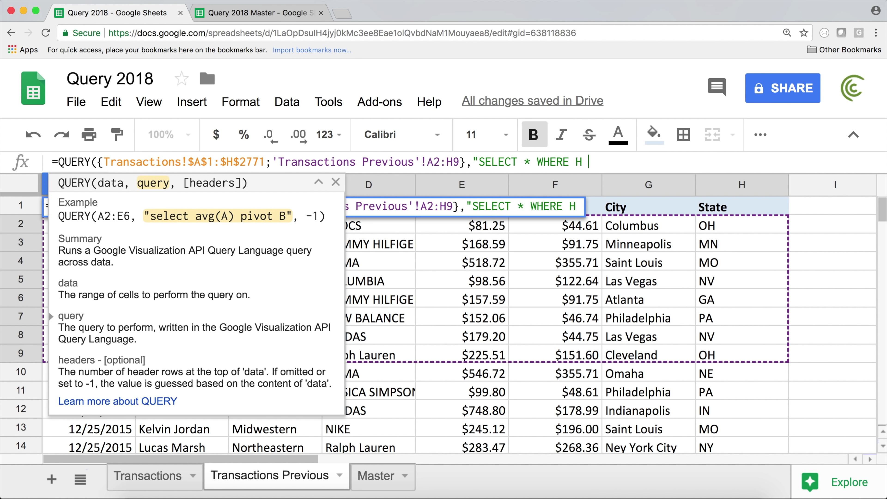
type("=")
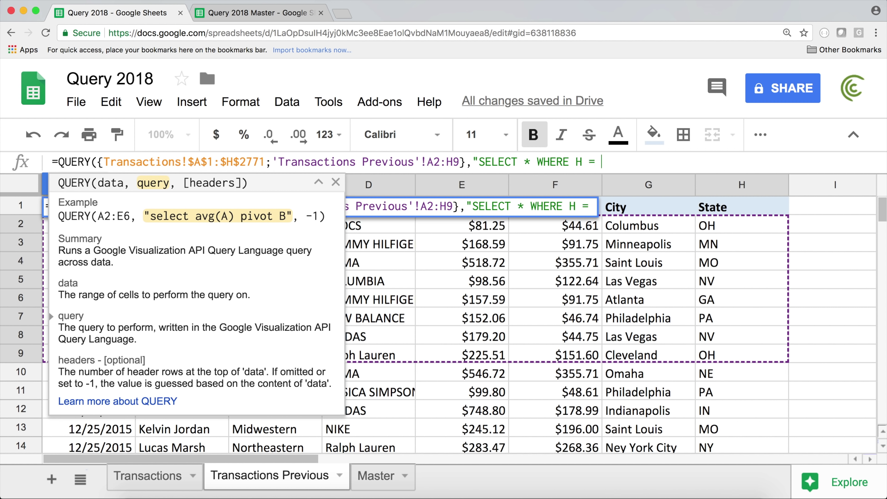
type(" 'IL")
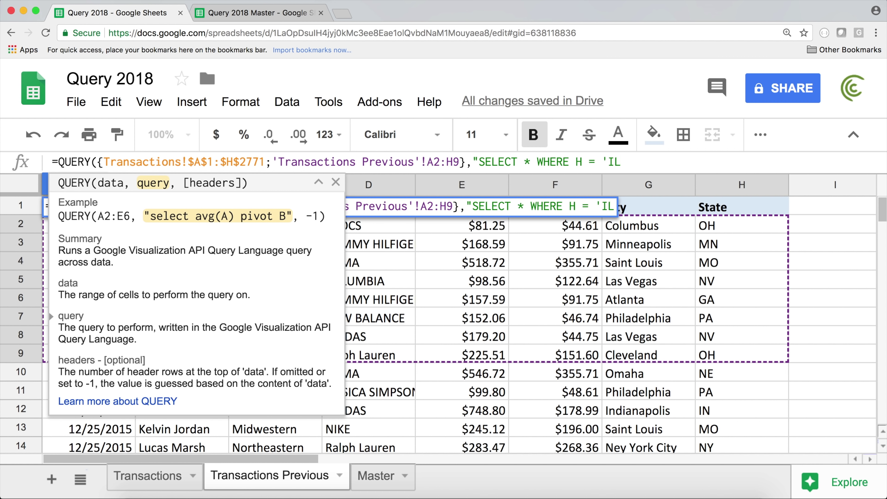
type("'\"")
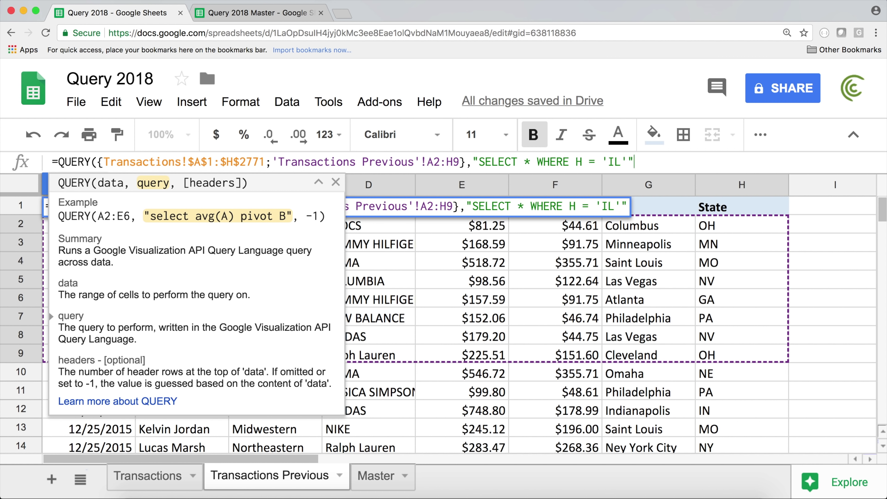
left_click_drag(603, 162, 629, 162)
key("Right")
type(",")
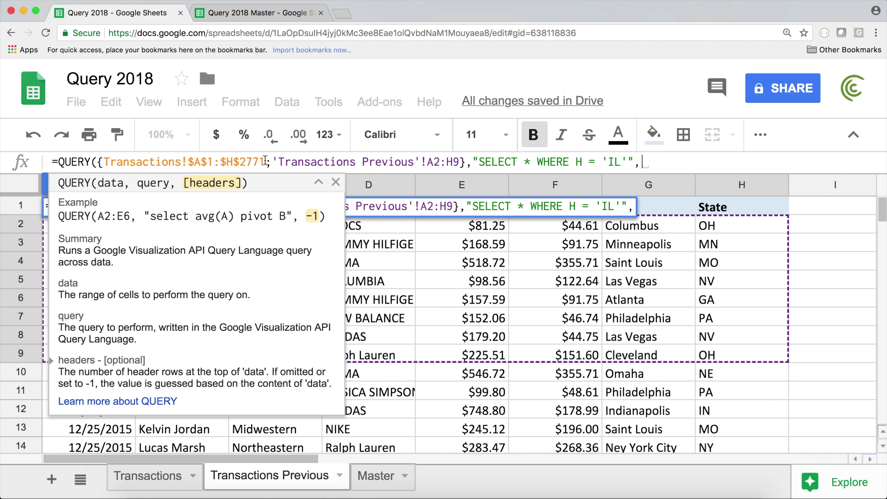
left_click_drag(98, 161, 271, 158)
left_click(671, 161)
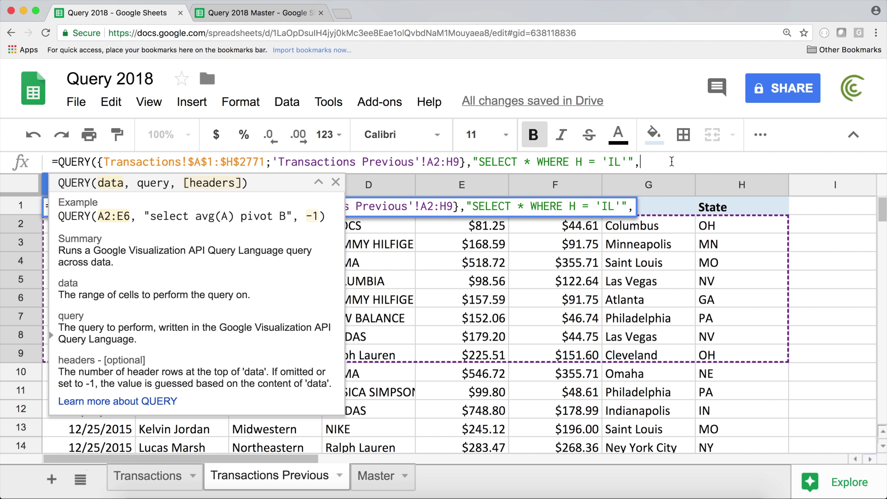
type("1")
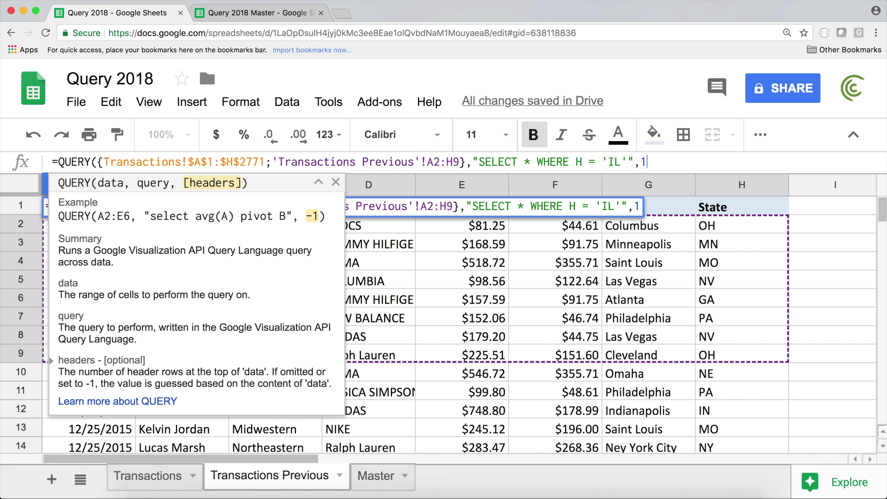
type(")")
Step: Commit the formula and inspect the #VALUE! NO_COLUMN: H error against the stacked ranges
key("Return")
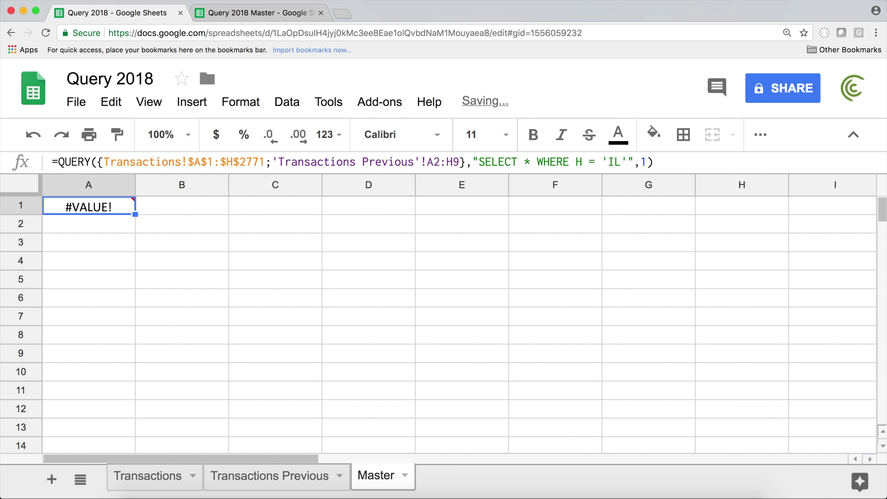
mouse_move(113, 198)
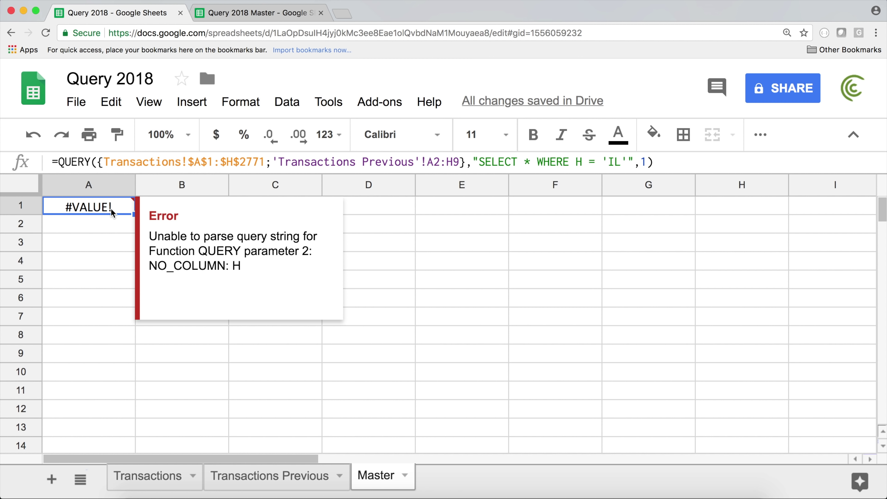
left_click_drag(150, 268, 239, 265)
double_click(90, 208)
left_click(90, 208)
left_click_drag(92, 207, 261, 206)
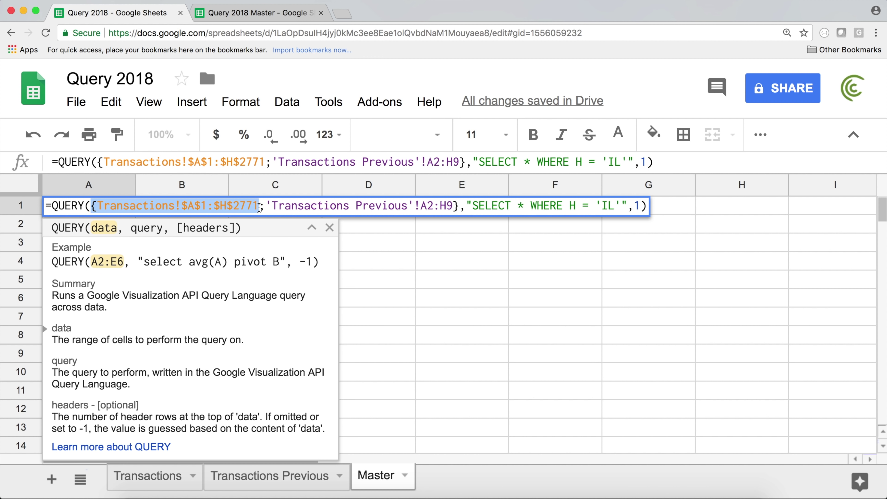
left_click(260, 207)
left_click_drag(90, 206, 460, 207)
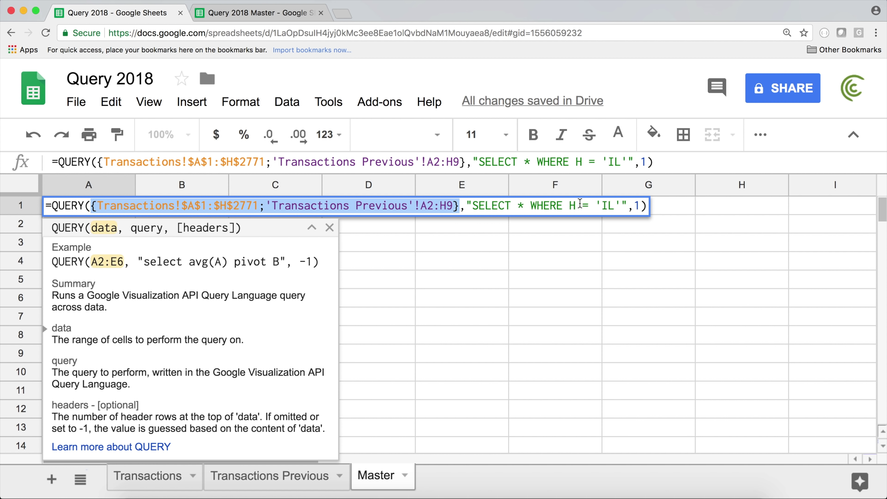
key("Escape")
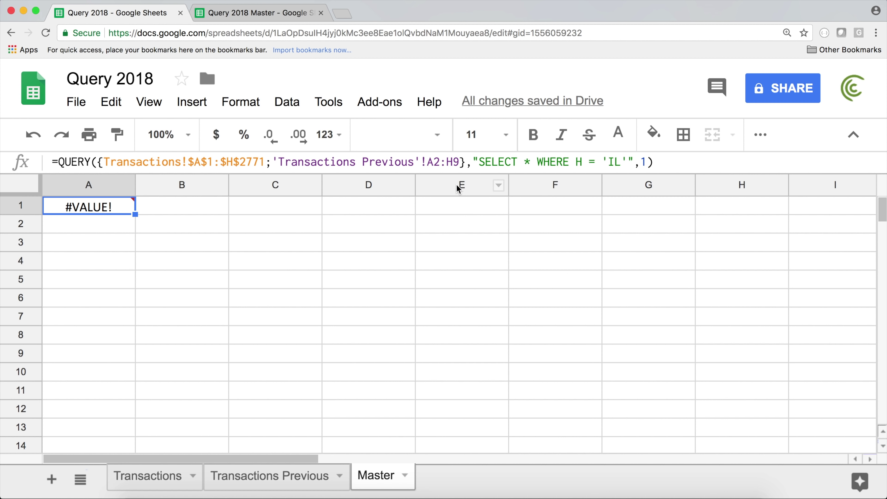
Step: Compare columns E and F, re-examine the stacked ranges and H in the formula, and commit it unchanged
left_click(459, 188)
left_click_drag(459, 182, 539, 181)
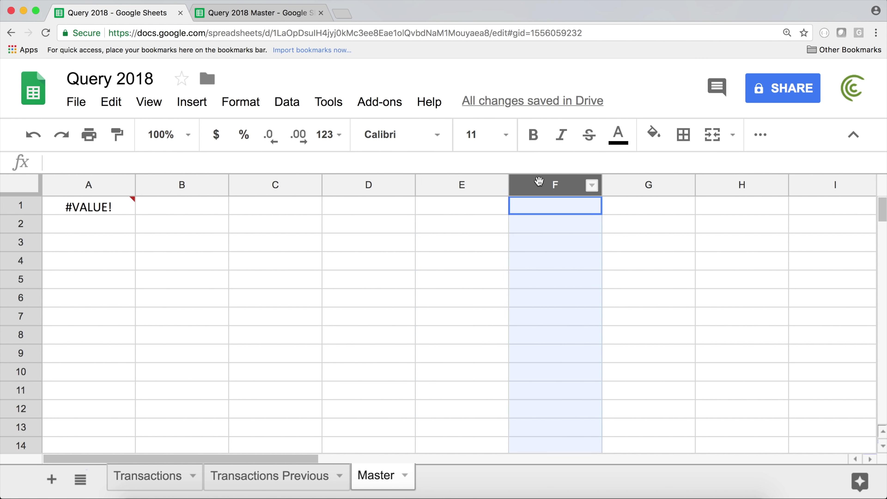
double_click(100, 207)
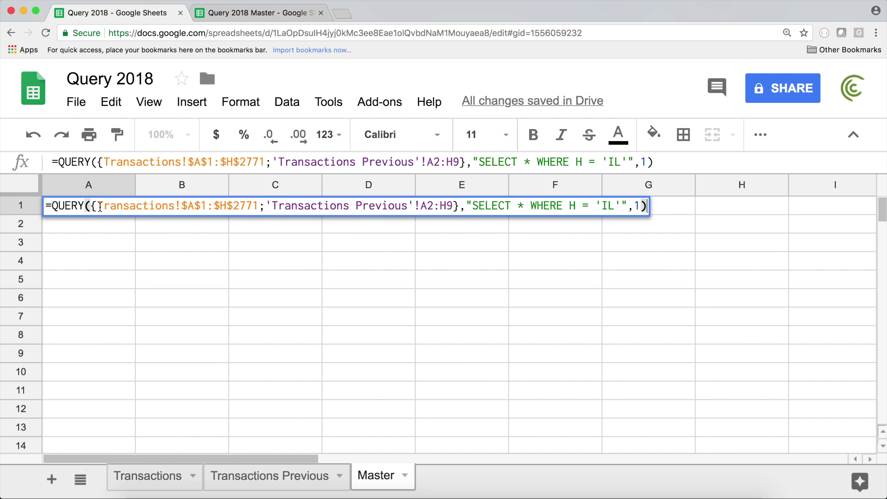
left_click_drag(91, 206, 458, 206)
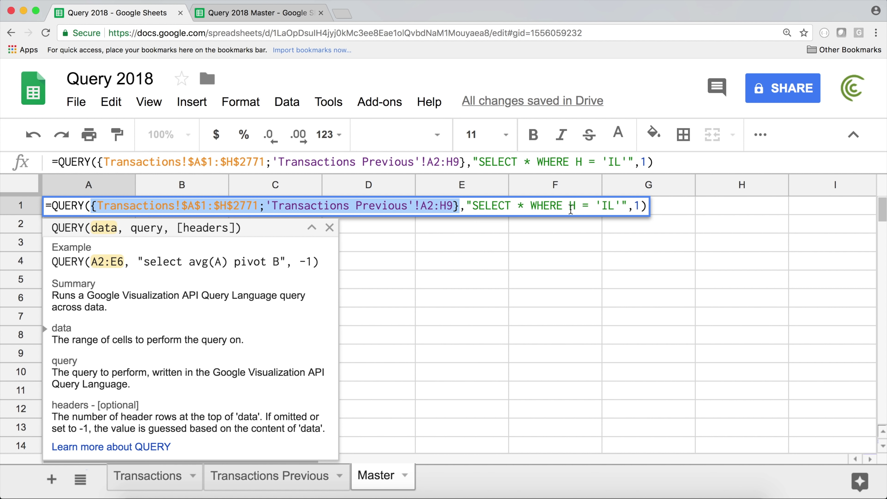
left_click_drag(575, 206, 571, 206)
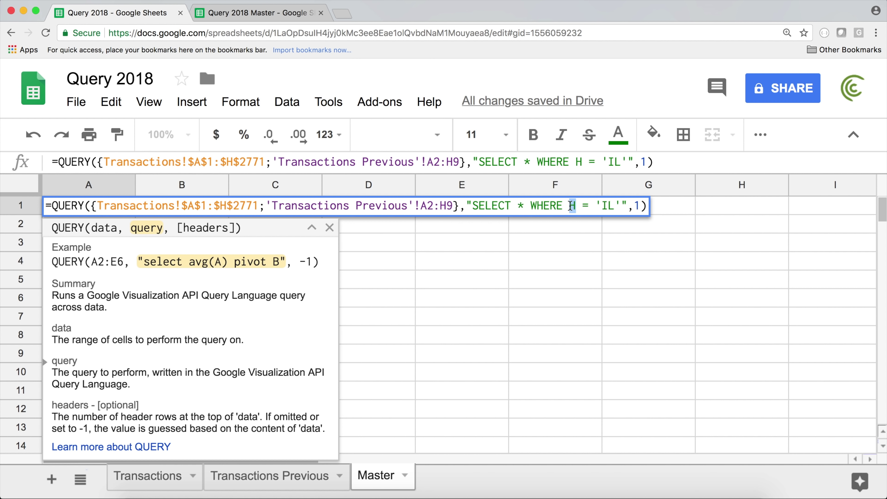
key("Return")
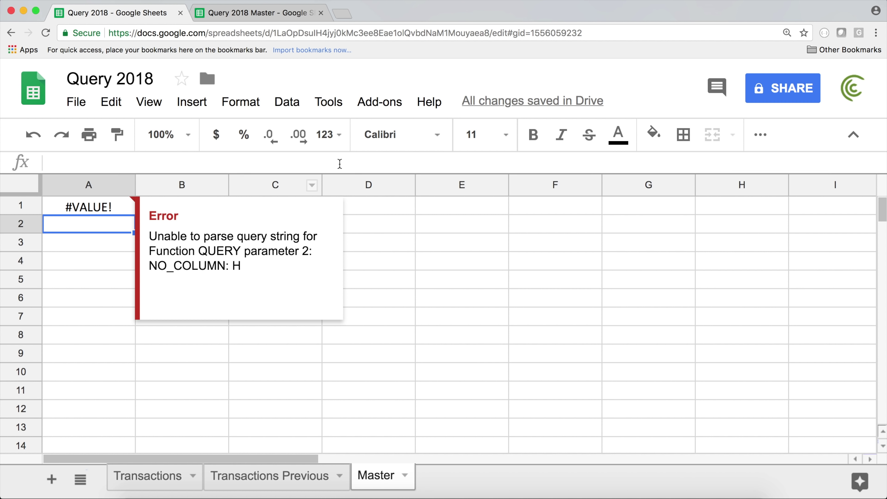
Step: Check columns C through H against the A1 error, then reopen the A1 formula for editing
left_click(737, 187)
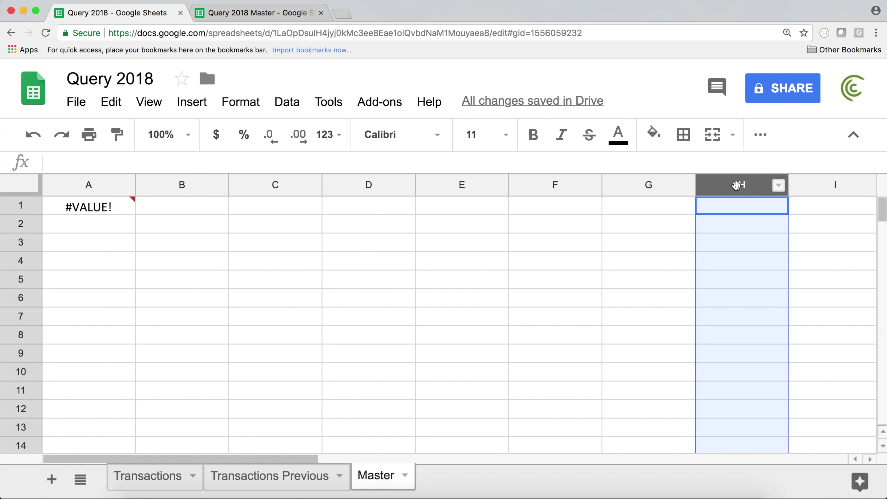
left_click(103, 206)
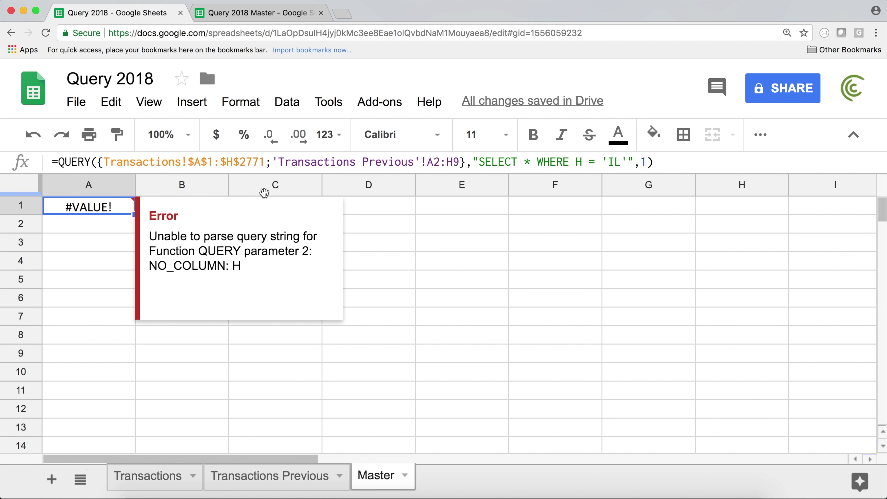
left_click(261, 190)
left_click(360, 186)
left_click(440, 185)
left_click(554, 186)
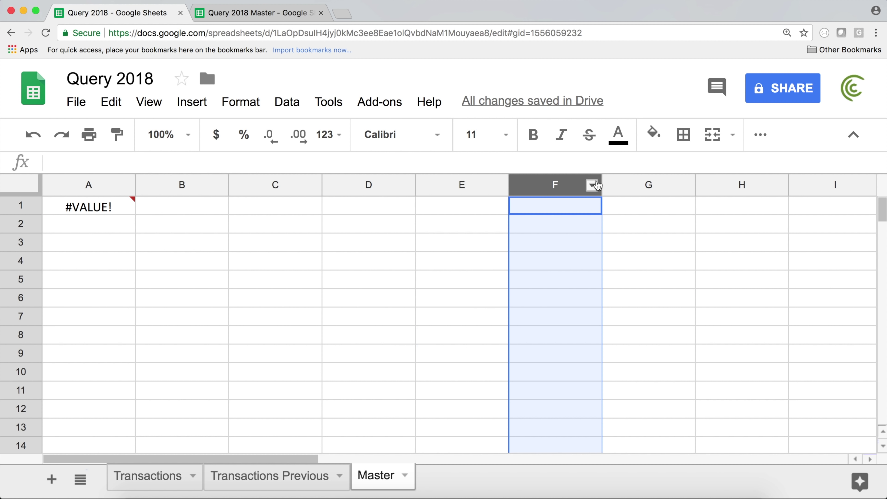
left_click(649, 184)
left_click(720, 185)
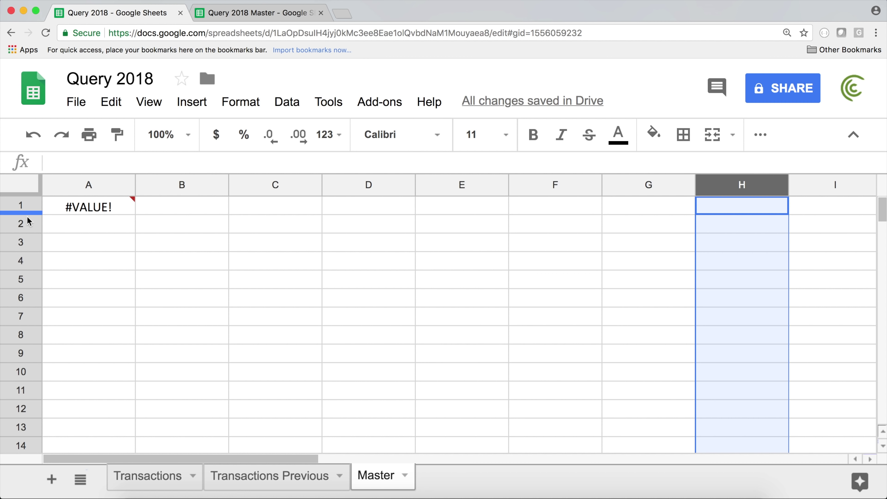
double_click(83, 210)
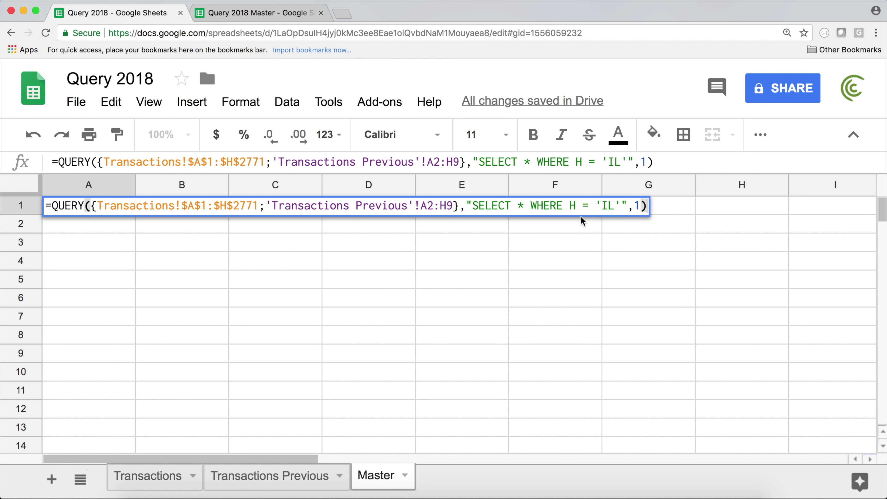
Step: Change the WHERE condition from H = 'IL' to Col8 = 'IL' and confirm the formula
left_click(576, 206)
key("BackSpace")
type("Col")
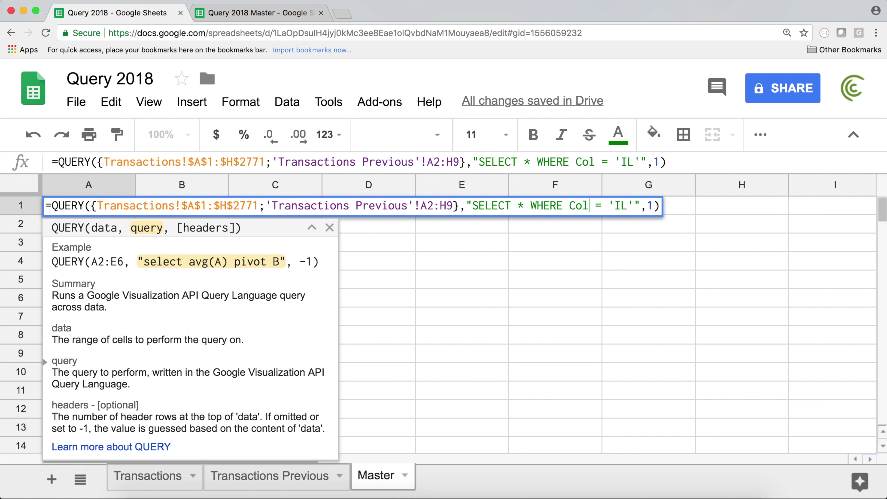
type("8")
left_click_drag(570, 206, 579, 208)
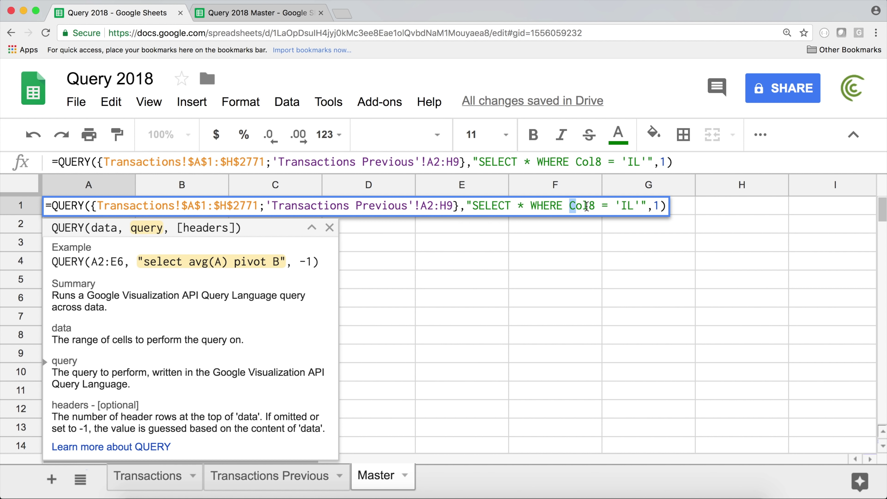
left_click(665, 207)
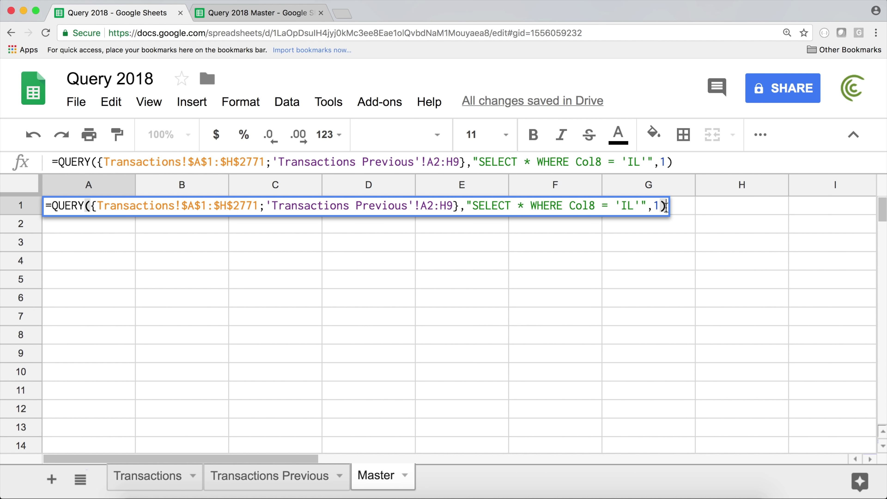
key("Return")
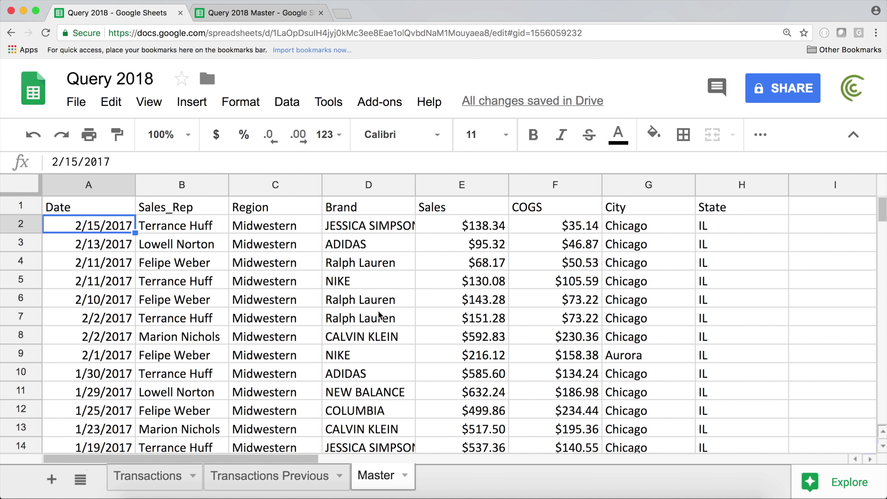
Step: Reopen the A1 formula, select its A2:H9 range, and go to the Transactions Previous sheet
mouse_move(882, 209)
left_mouse_down()
mouse_move(882, 262)
mouse_move(882, 198)
left_mouse_up()
double_click(102, 206)
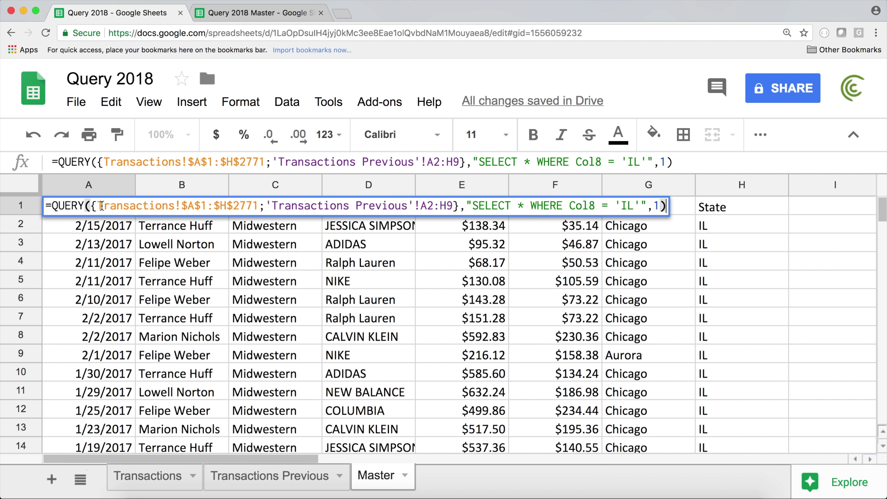
left_click_drag(428, 162, 460, 163)
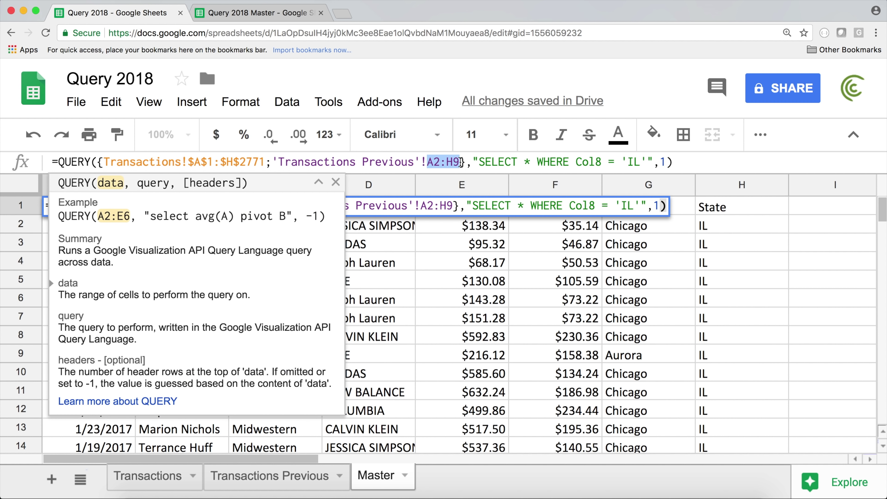
left_click(276, 484)
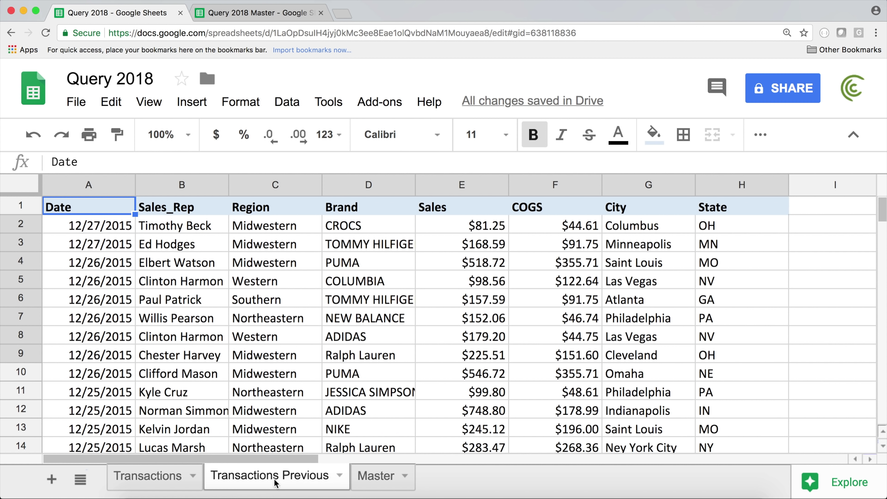
Step: Find row 2279 as Transactions Previous' last row and change the range end from H9 to H2279
left_click(742, 212)
key("ctrl+Down")
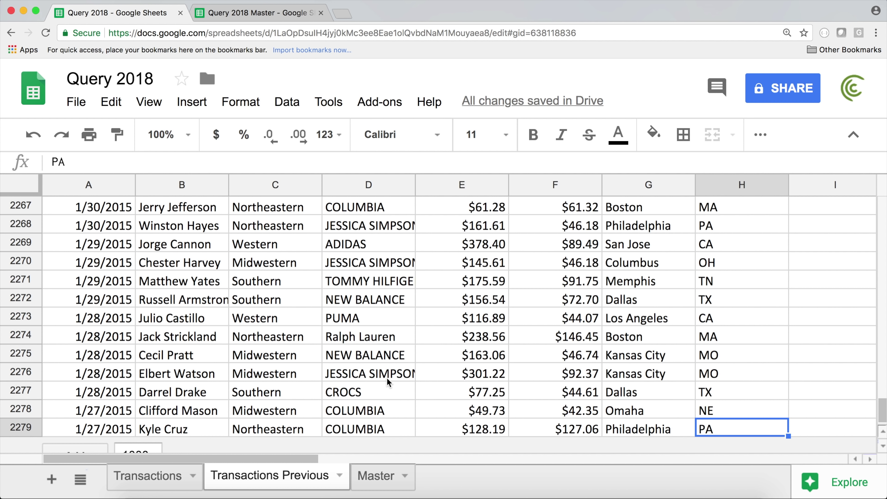
key("super+Up")
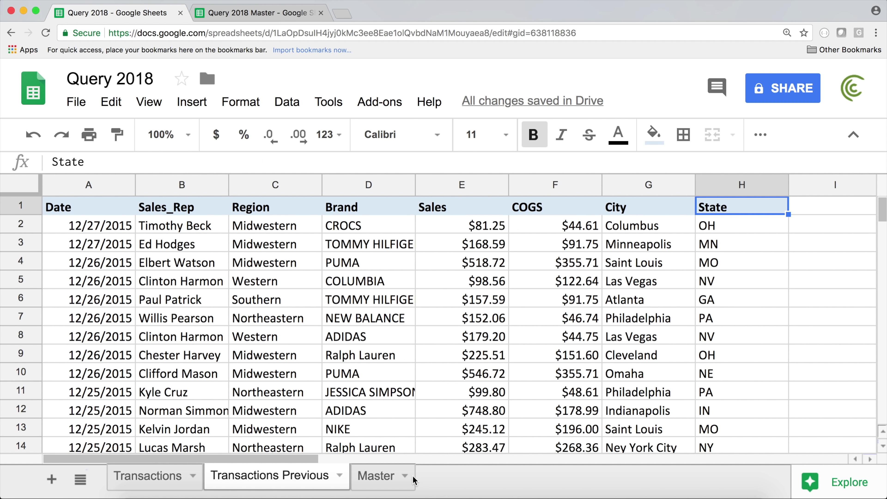
left_click(384, 476)
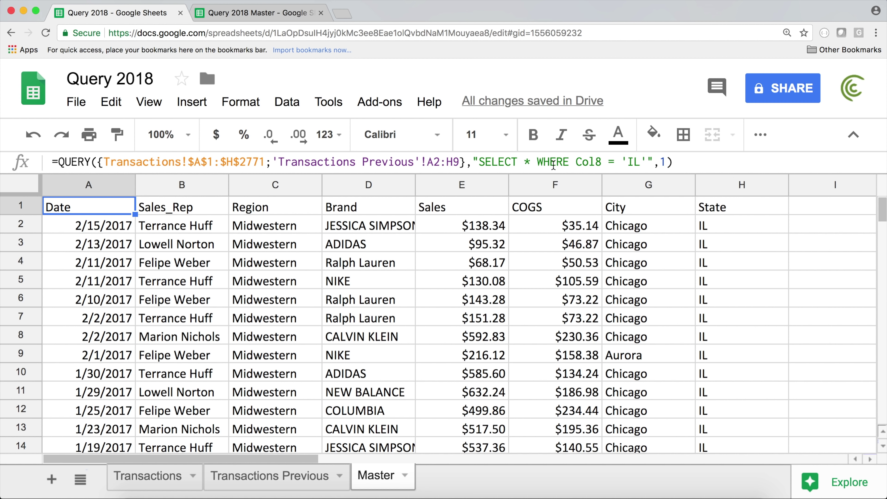
left_click(456, 161)
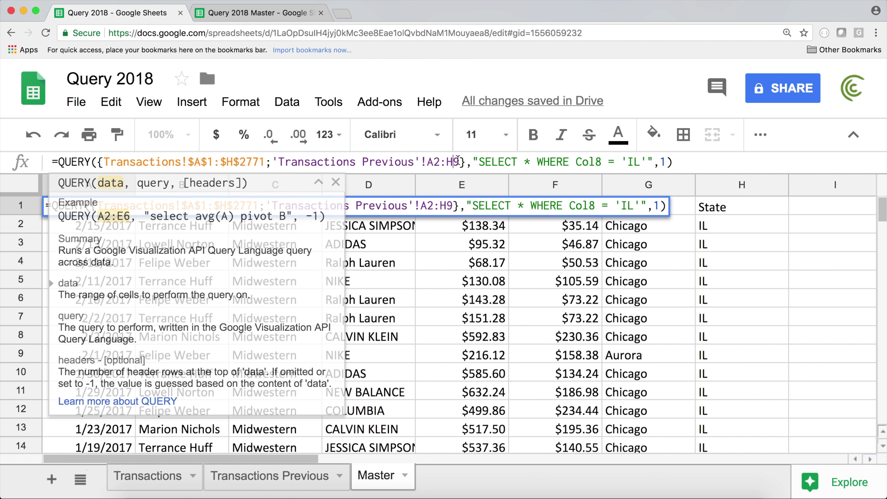
key("BackSpace")
type("2279")
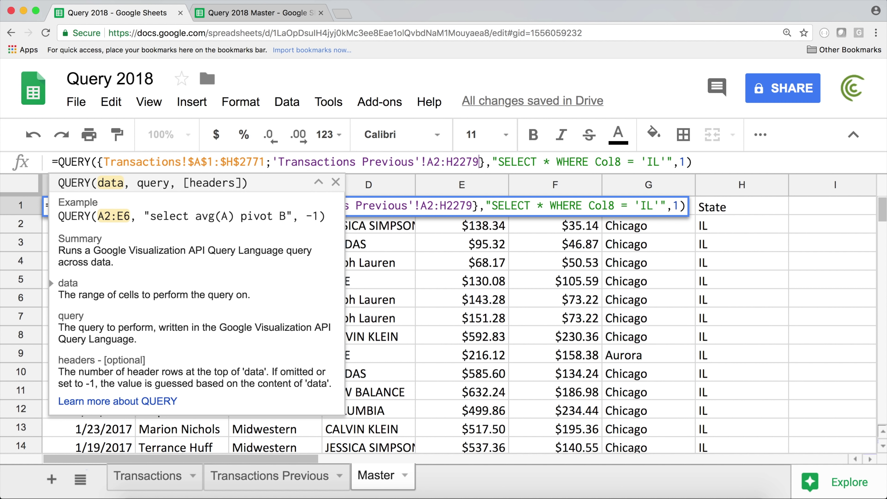
key("Return")
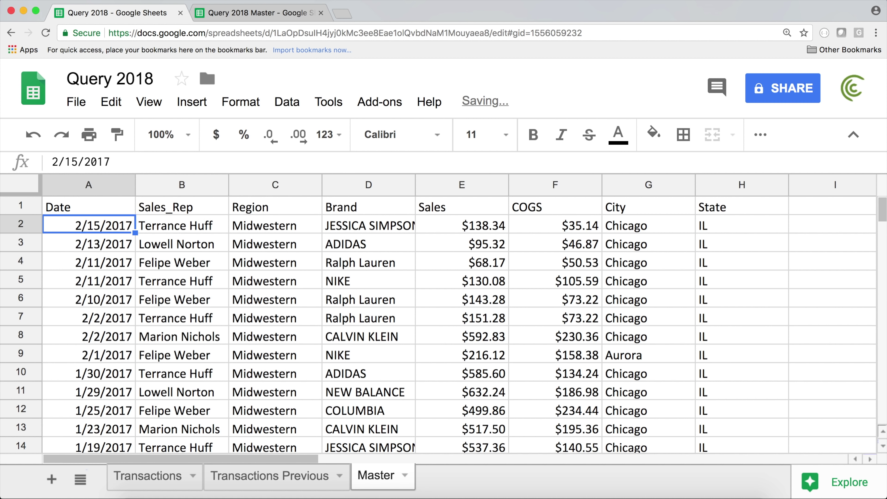
Step: Browse the State column of the stacked results, then reopen A1's formula
mouse_move(885, 213)
left_mouse_down()
mouse_move(879, 276)
mouse_move(884, 233)
mouse_move(884, 240)
left_mouse_up()
left_click(711, 303)
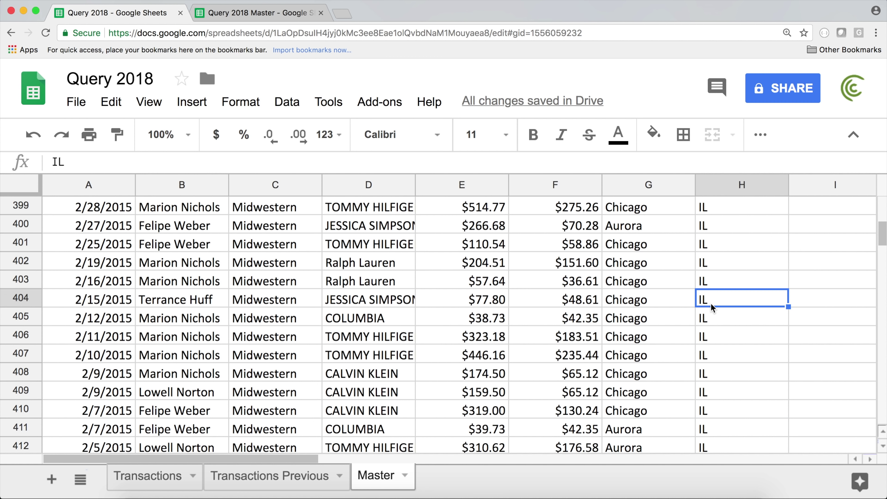
key("super+Down")
key("super+Up")
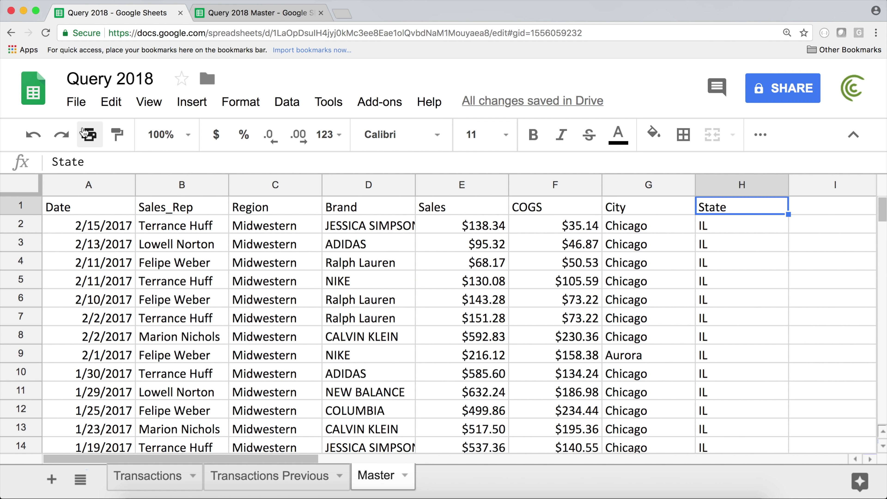
key("super+Left")
key("Return")
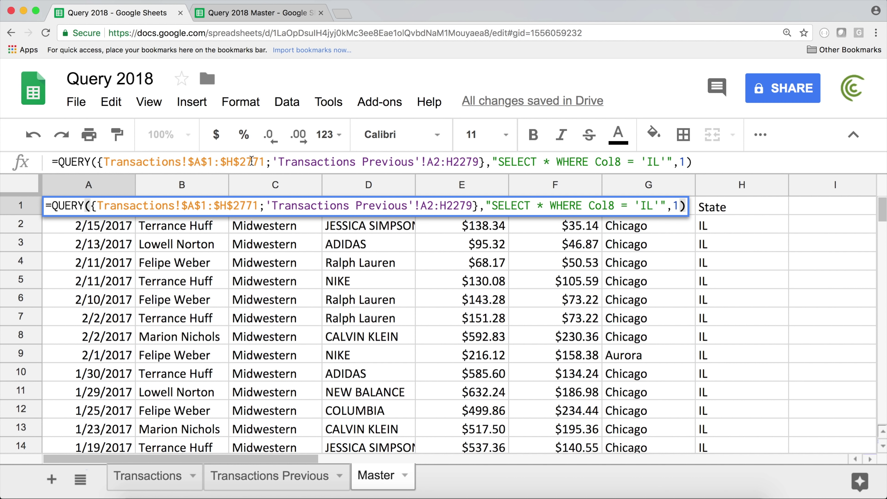
Step: Remove the $2771 and 2279 row limits and make the second range absolute $A$2:$H
left_click_drag(263, 163, 233, 165)
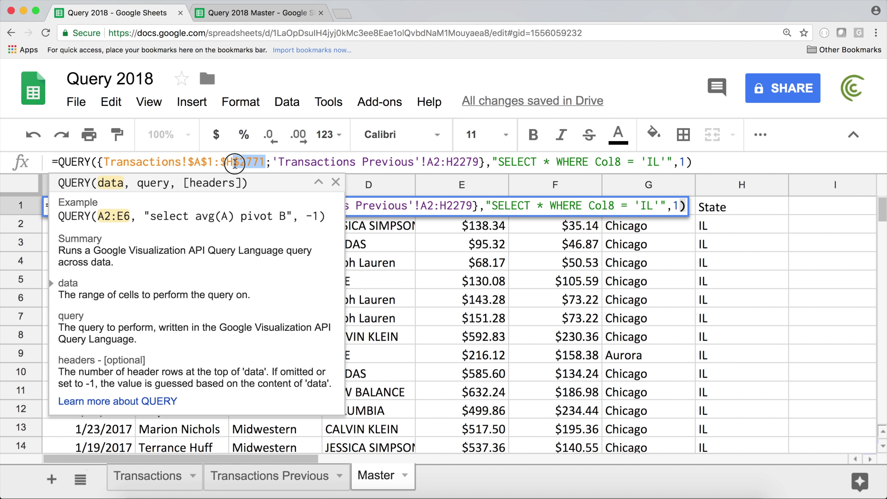
key("BackSpace")
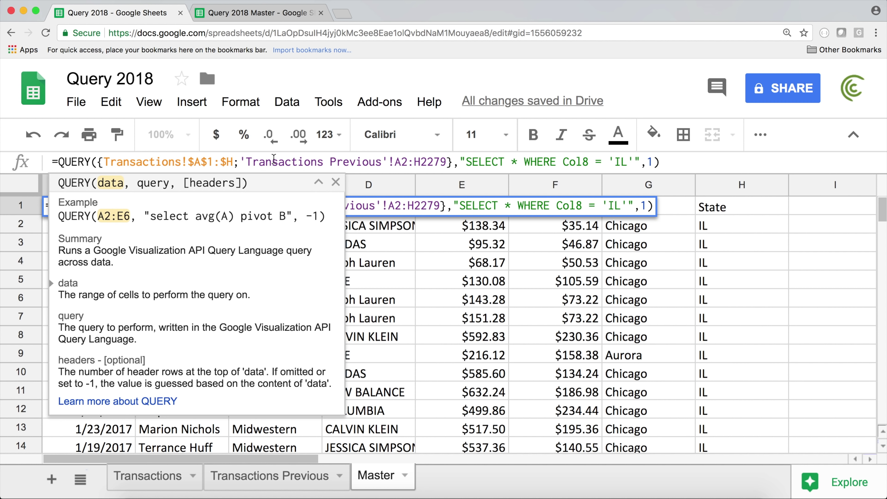
left_click_drag(423, 162, 448, 163)
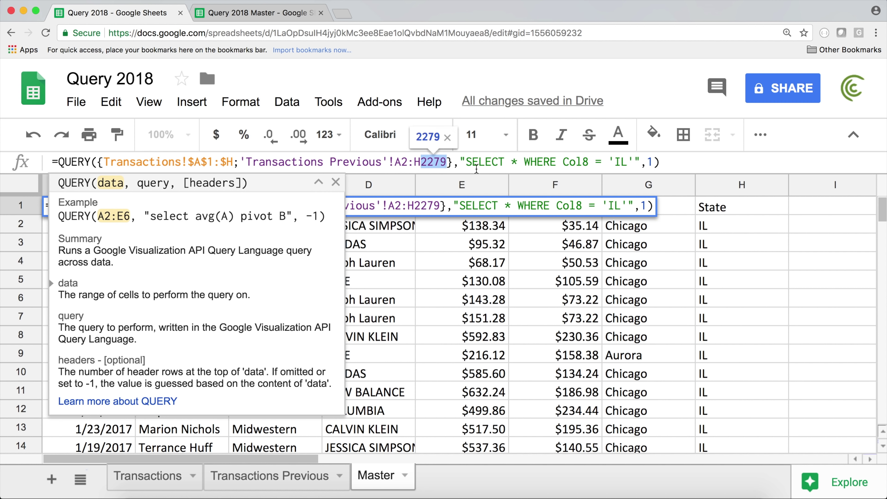
key("BackSpace")
left_click_drag(422, 162, 395, 154)
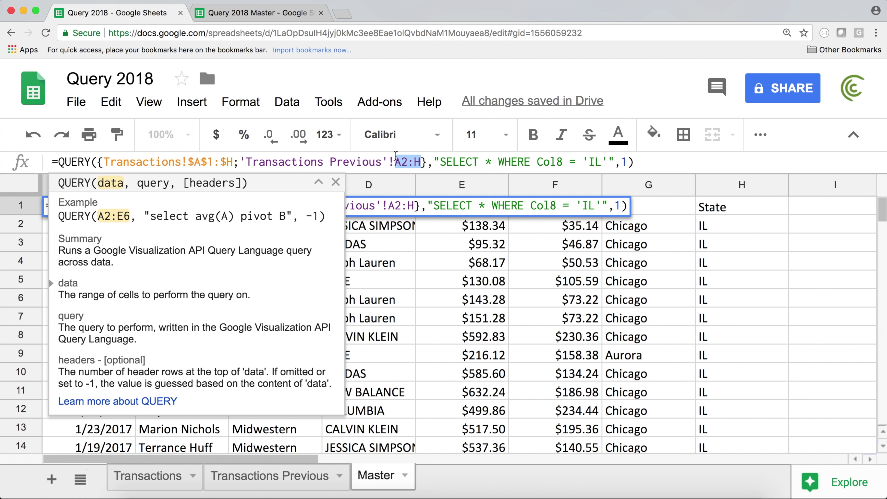
key("F4")
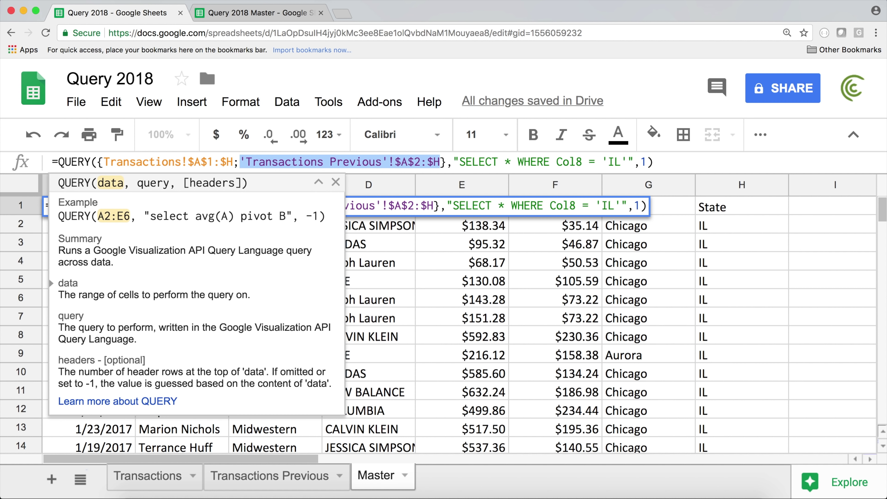
key("Return")
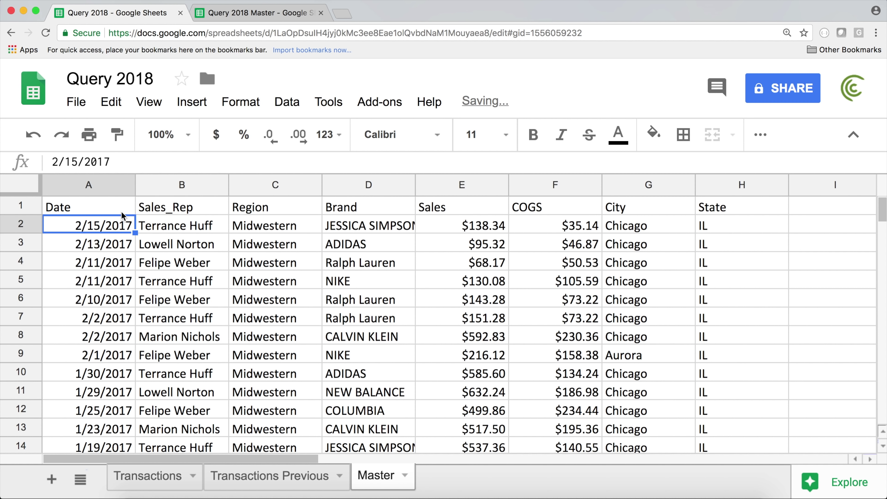
Step: Check the results from the State header, then reopen A1's formula for editing
left_click(119, 210)
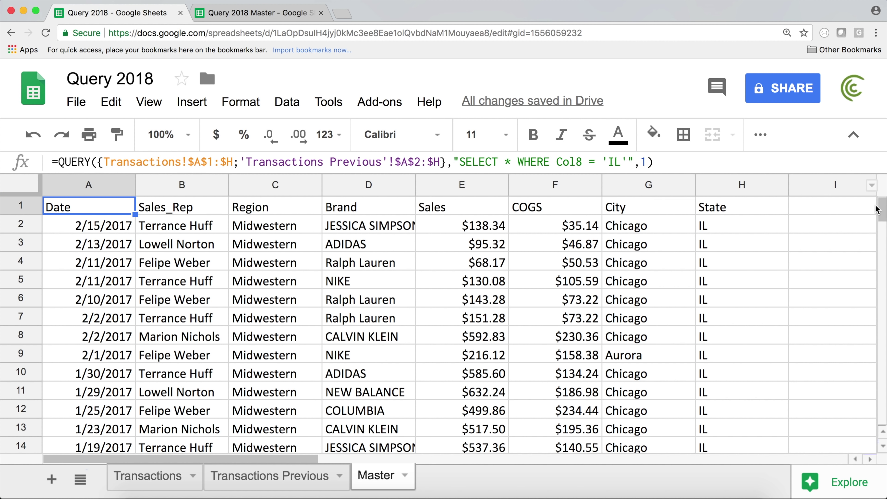
mouse_move(884, 213)
left_mouse_down()
mouse_move(879, 388)
mouse_move(884, 209)
left_mouse_up()
left_click(733, 210)
left_click(92, 208)
double_click(93, 208)
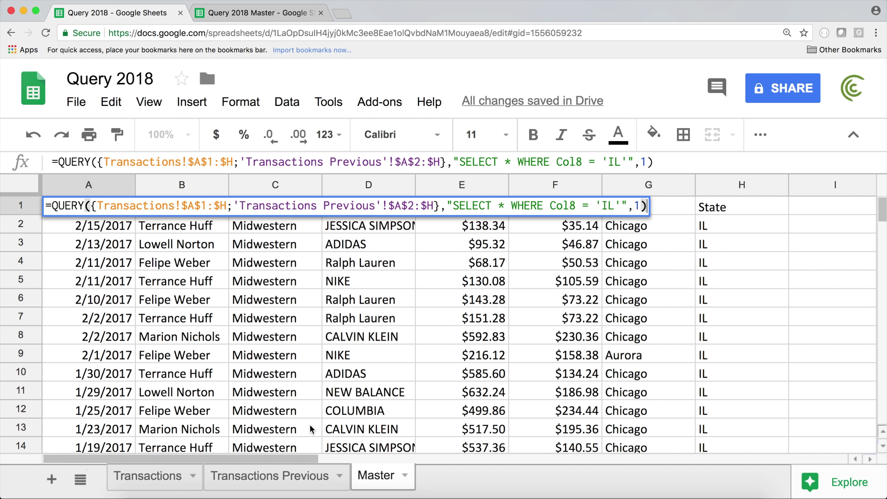
Step: Inspect empty row 2772 across A–H below the Transactions data, then return to Master
left_click(169, 487)
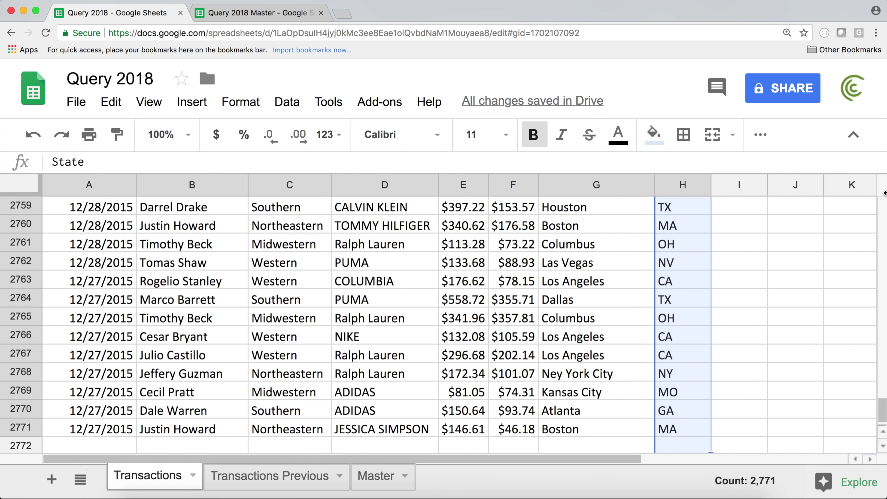
scroll(171, 444, "up", 1)
scroll(154, 410, "down", 3)
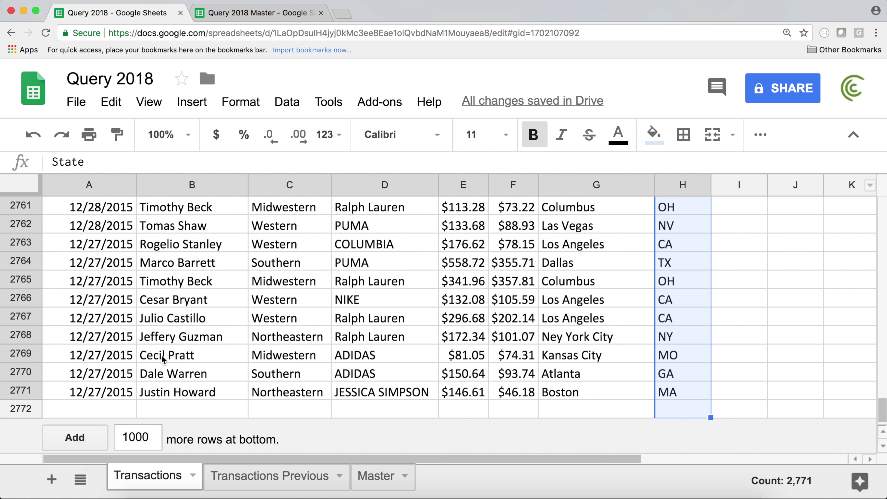
left_click(134, 409)
left_click_drag(134, 409, 669, 396)
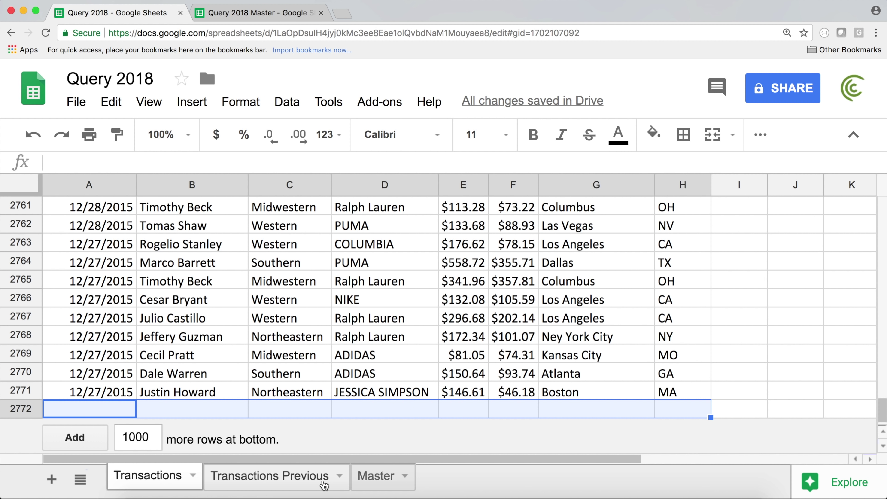
left_click(385, 478)
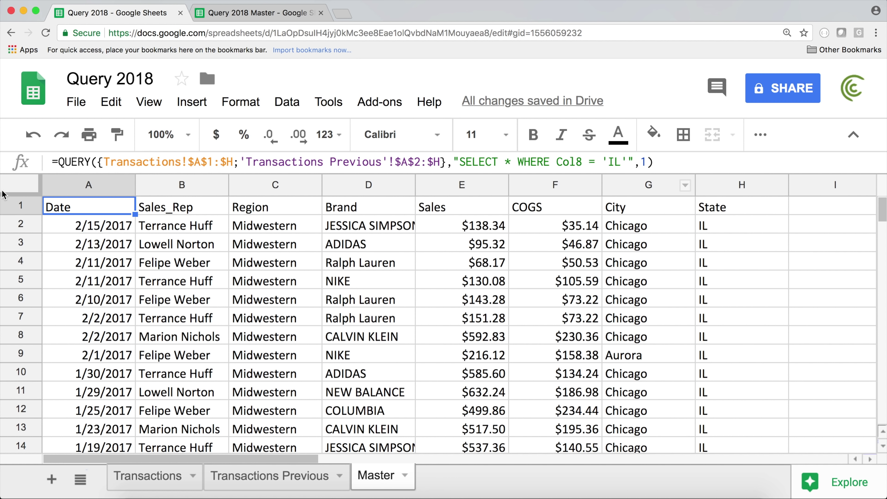
Step: Review the Master A1 QUERY formula and its Illinois results without changing anything
double_click(79, 211)
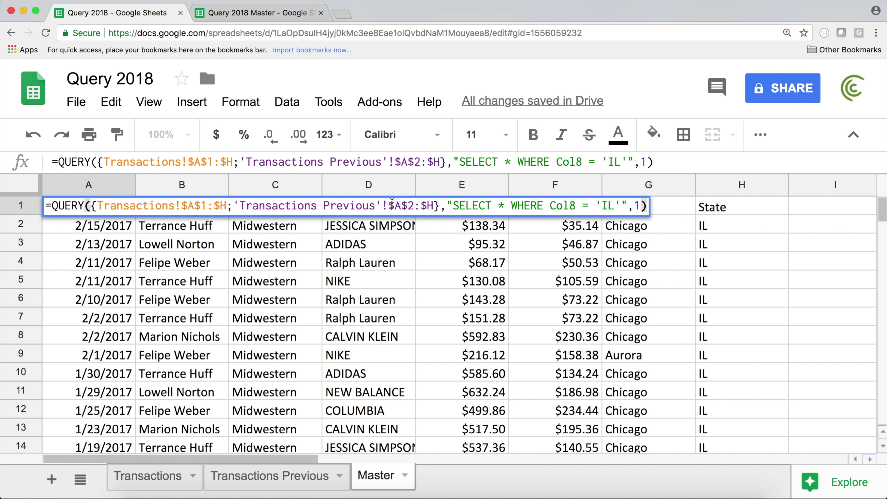
key("Return")
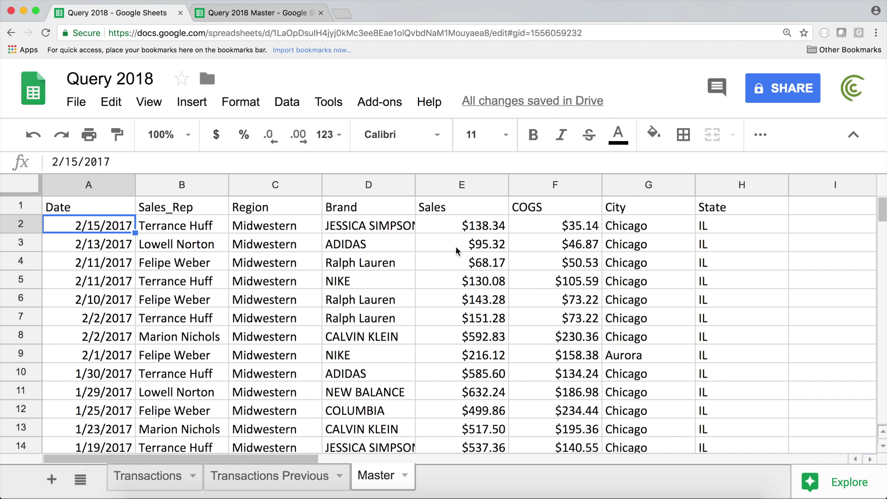
scroll(460, 245, "down", 15)
scroll(460, 245, "down", 10)
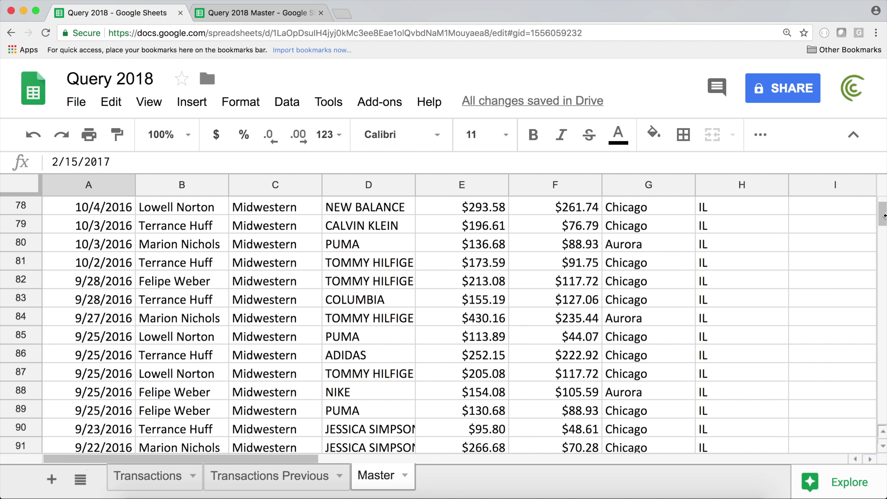
scroll(284, 224, "up", 20)
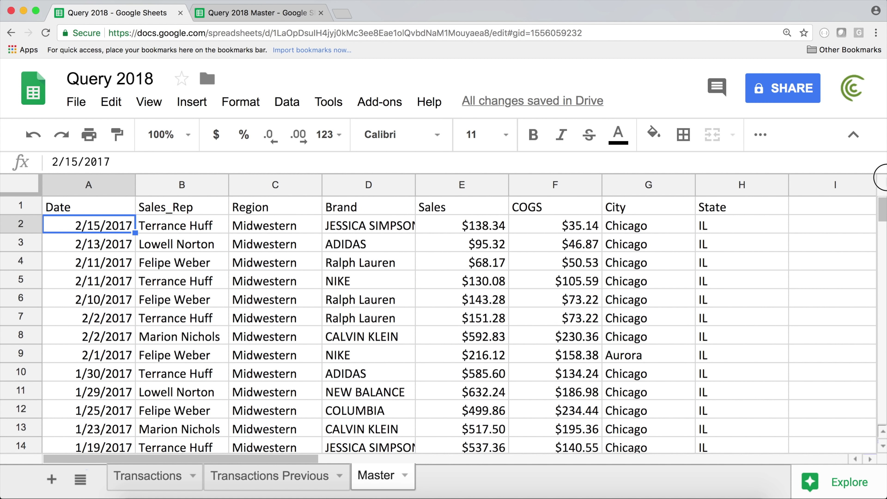
double_click(81, 207)
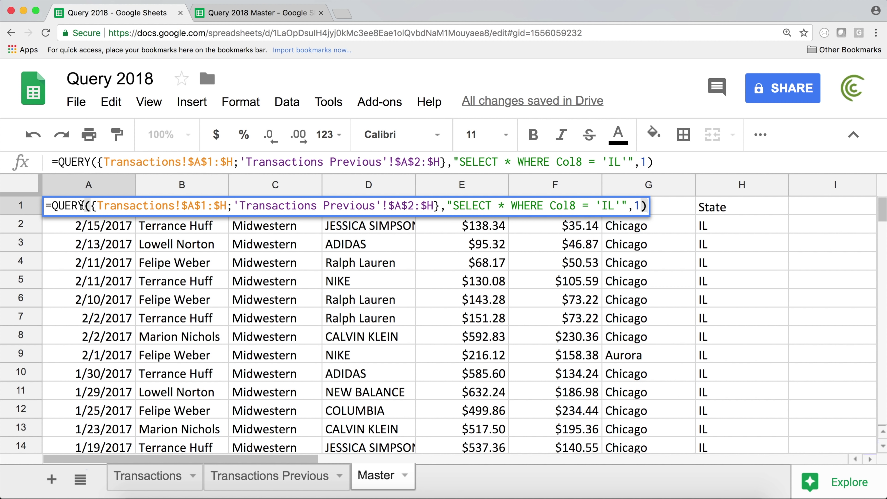
key("Return")
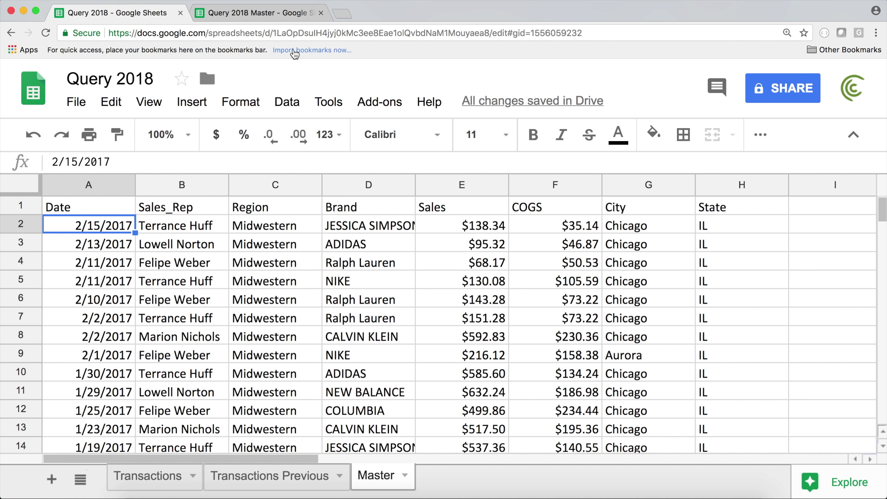
left_click(250, 14)
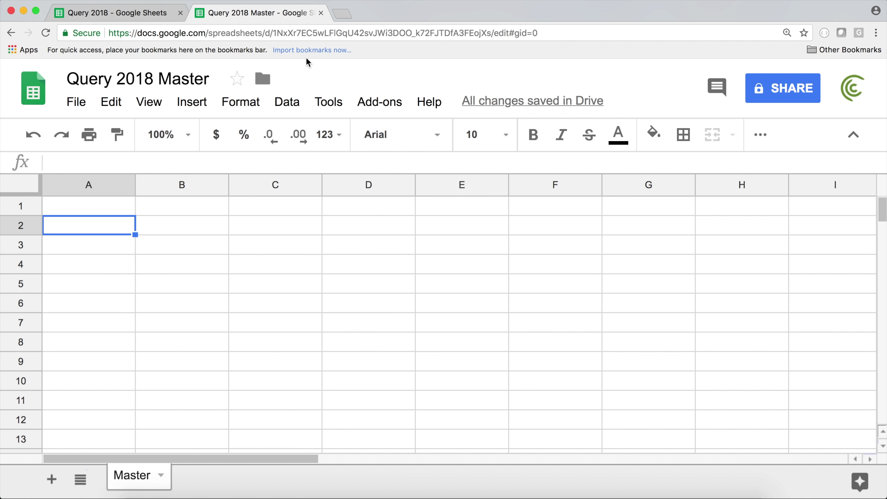
left_click(93, 208)
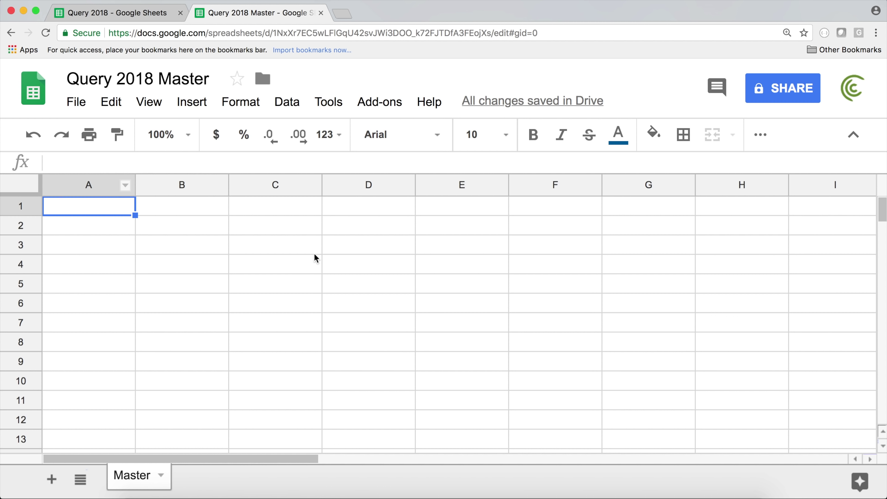
left_click(123, 14)
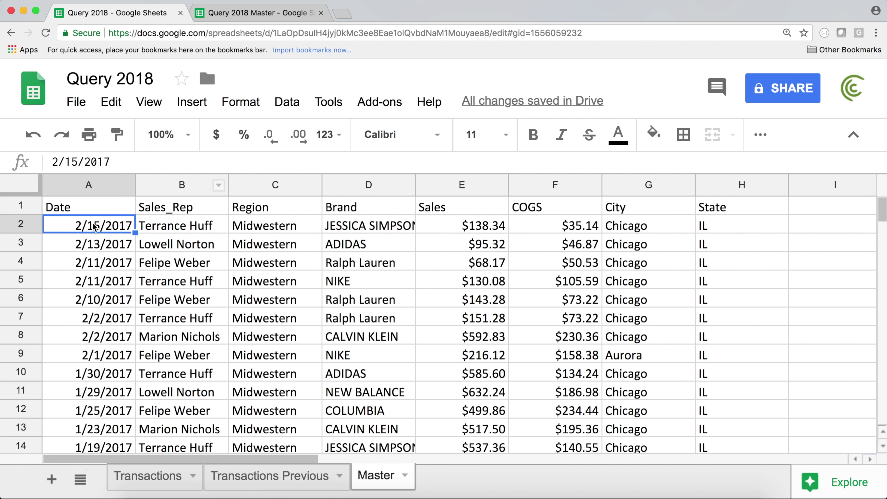
left_click(245, 18)
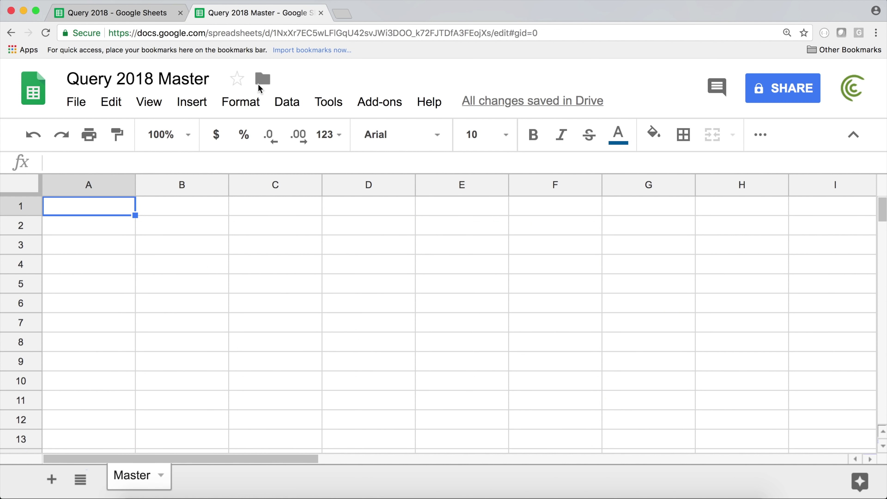
Step: In Query 2018, show the Transactions sheet from its top row
left_click(129, 19)
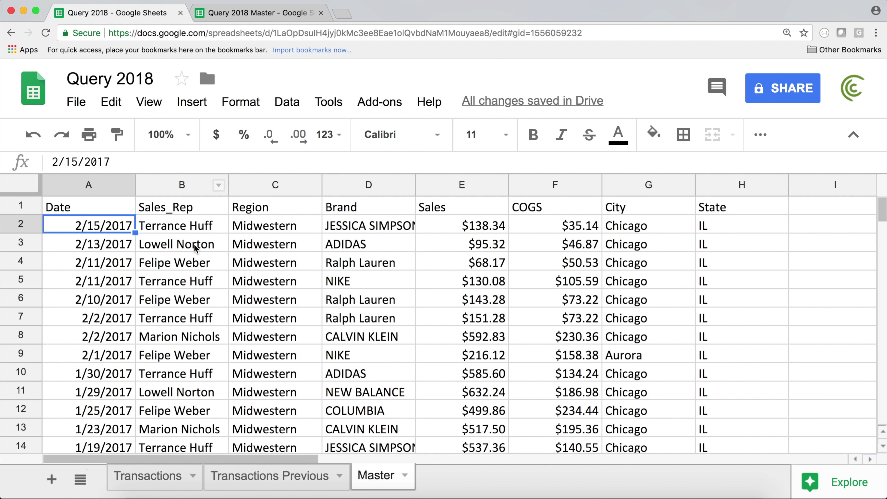
left_click(115, 212)
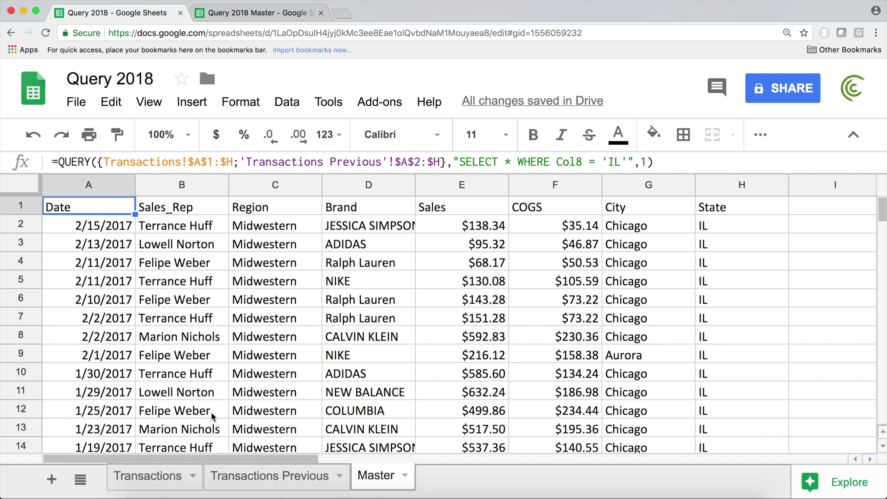
left_click(171, 477)
left_click(123, 210)
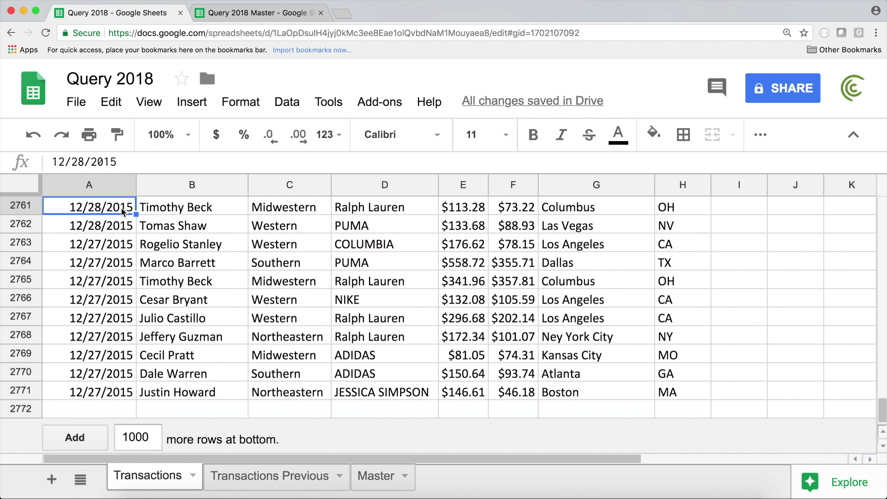
key("super+Up")
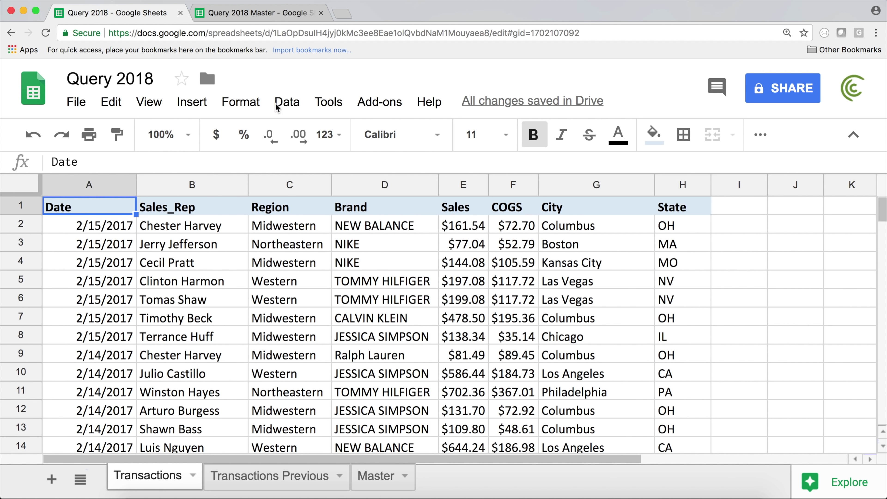
Step: Select the spreadsheet ID portion of the Query 2018 web address
left_click(281, 33)
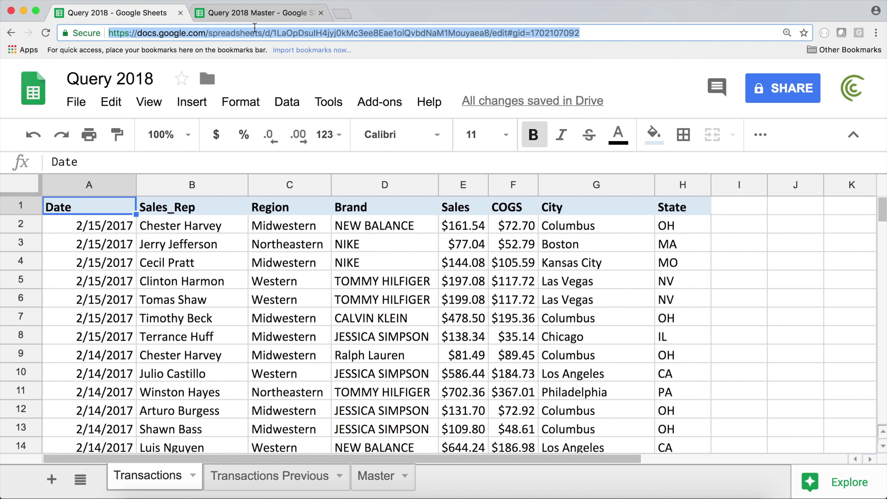
left_click(336, 33)
left_click_drag(209, 33, 264, 33)
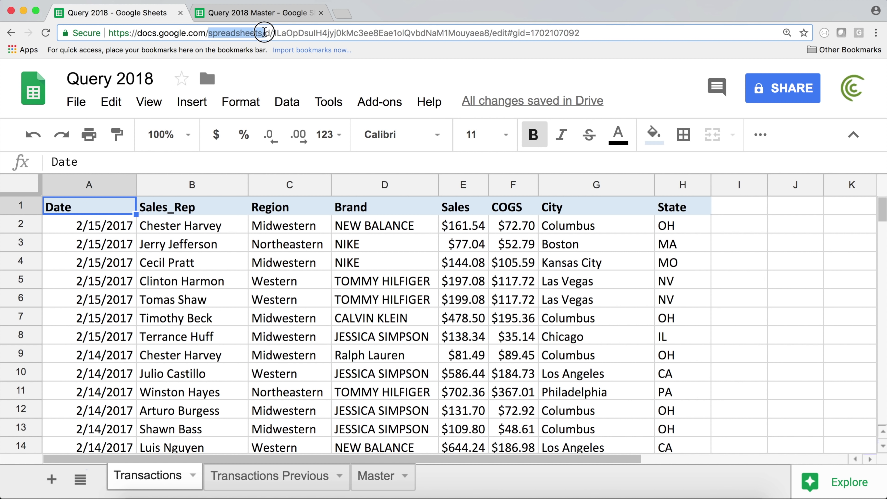
left_click(267, 33)
left_click_drag(205, 33, 268, 33)
left_click(269, 33)
left_click(275, 34)
left_click_drag(274, 33, 489, 34)
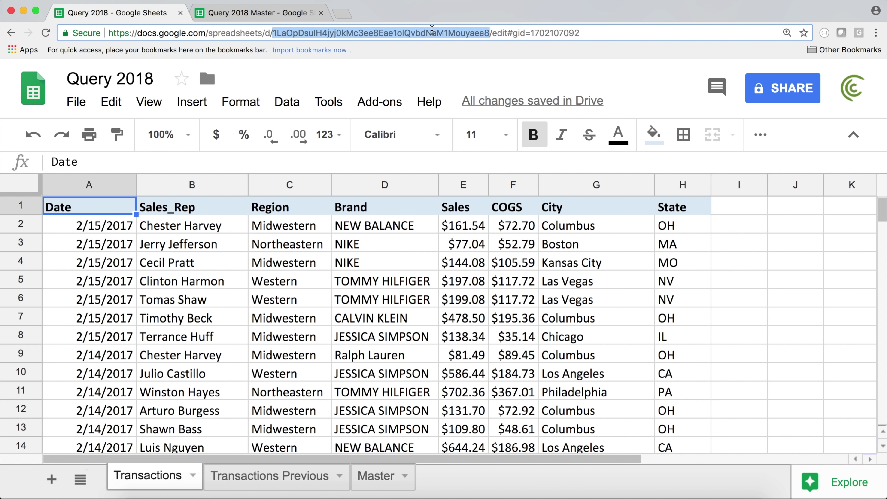
Step: In Query 2018 Master A1, enter =IMPORTRANGE with the pasted Query 2018 ID in quotes and "" as range
left_click(227, 13)
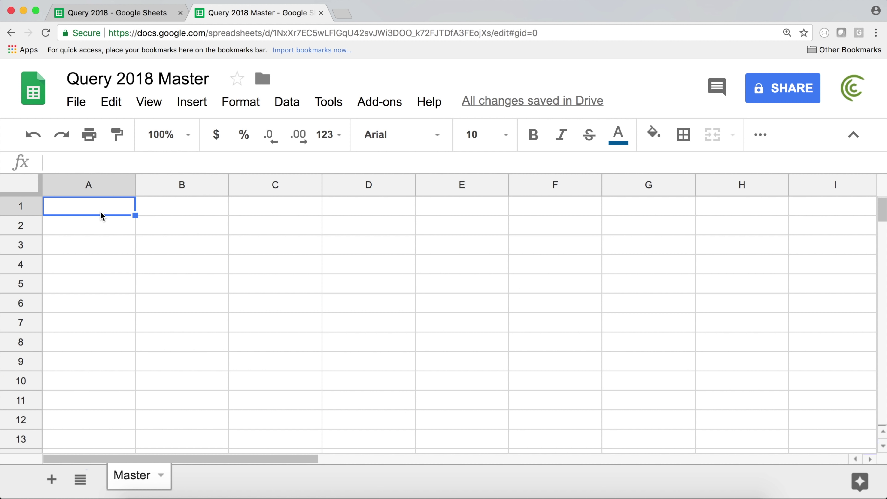
type("=IMP")
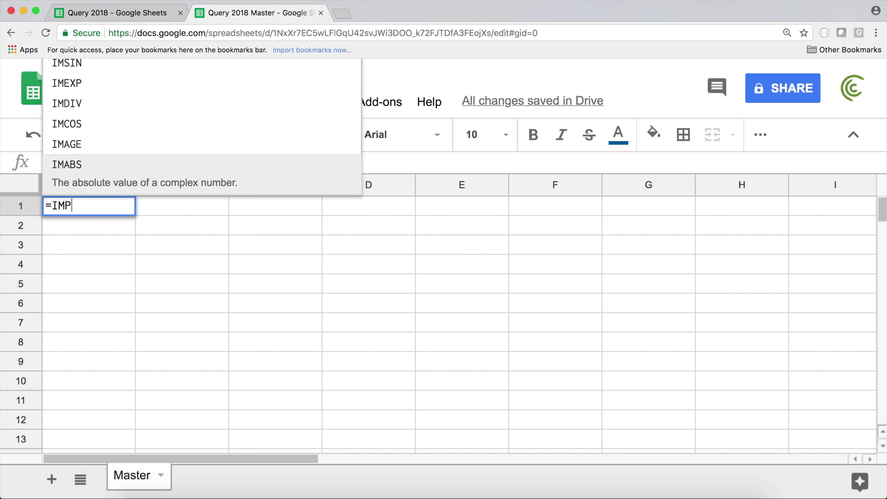
type("ORT")
key("Up")
key("Up")
key("Up")
key("Up")
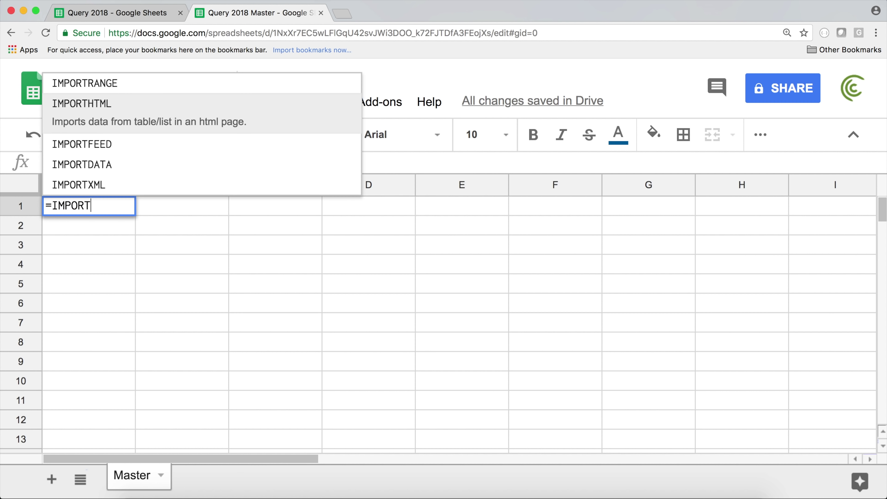
key("Tab")
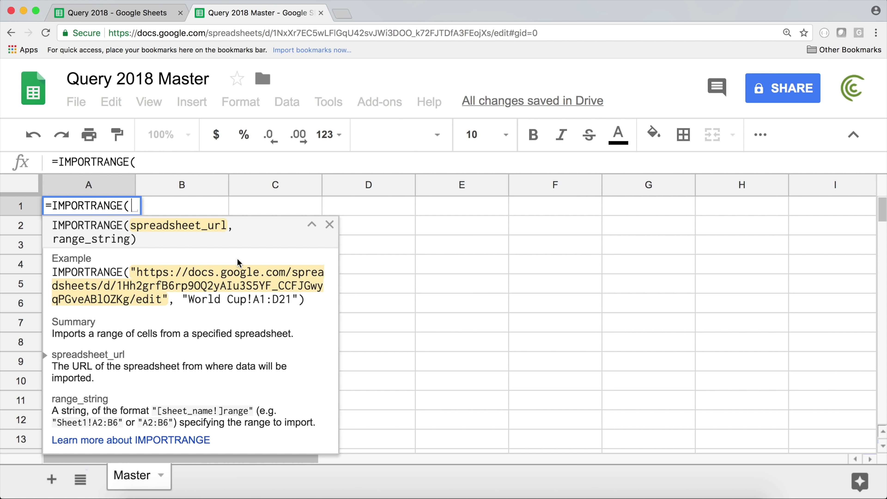
type("\"")
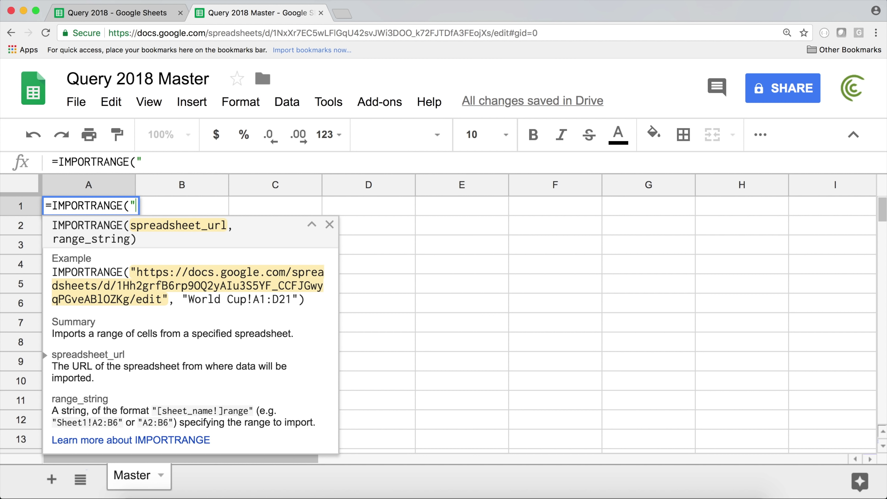
type("\"")
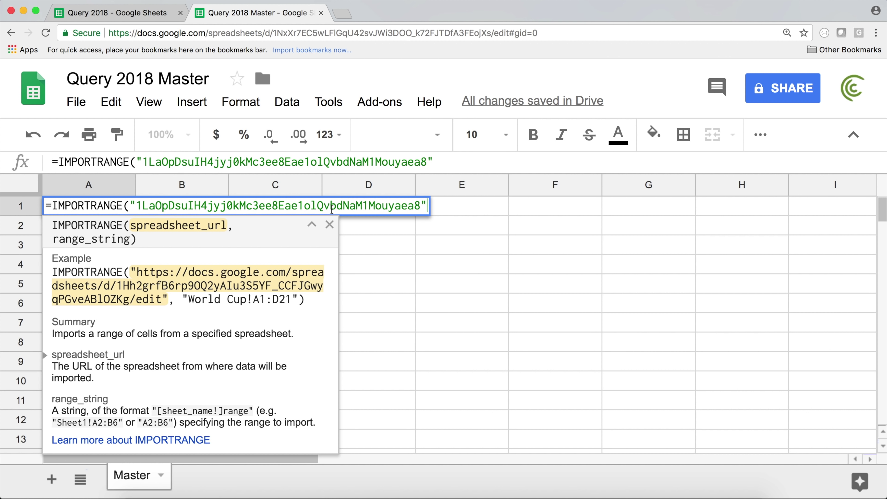
type(",")
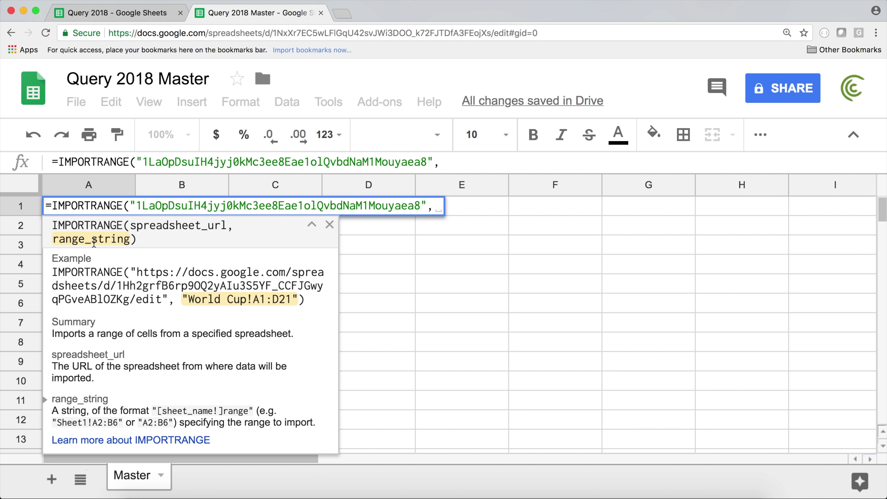
type("\"\"")
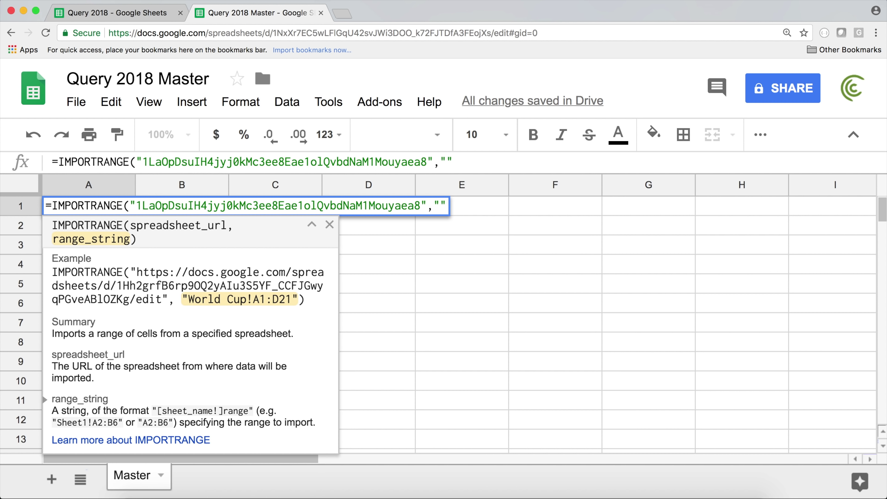
key("Return")
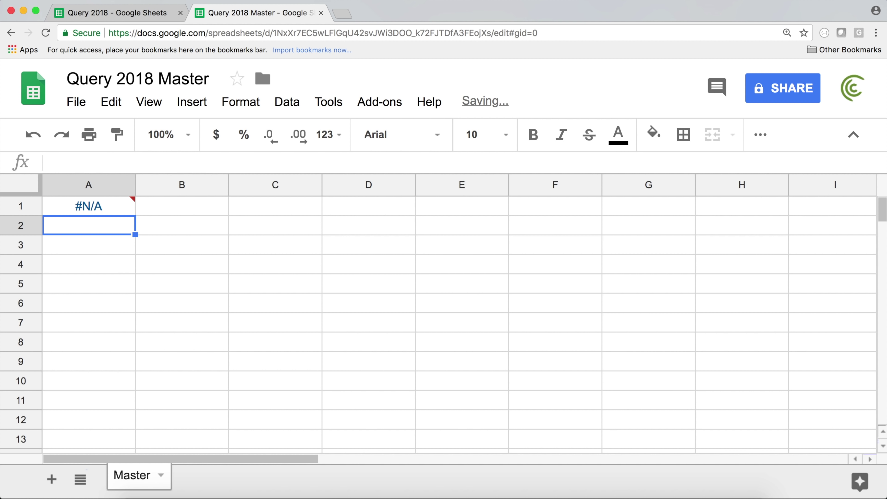
Step: Check A1's #N/A error, then open the source Master sheet's QUERY formula for editing
left_click(95, 208)
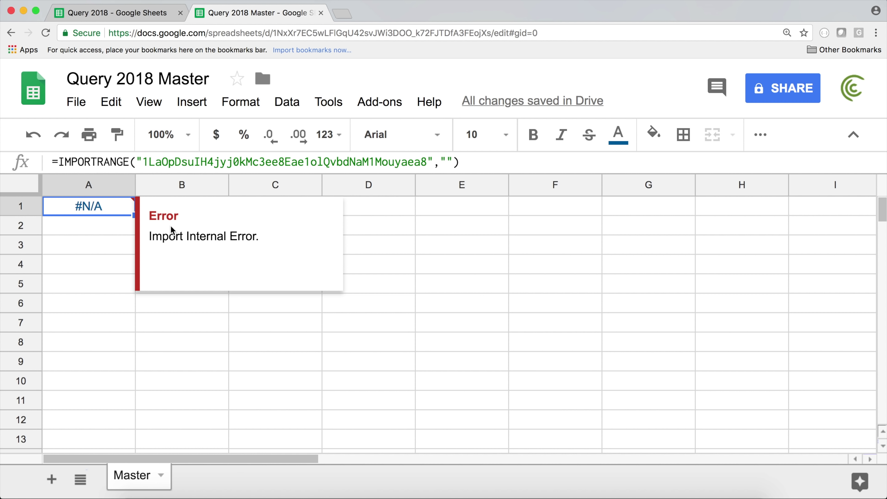
left_click(137, 20)
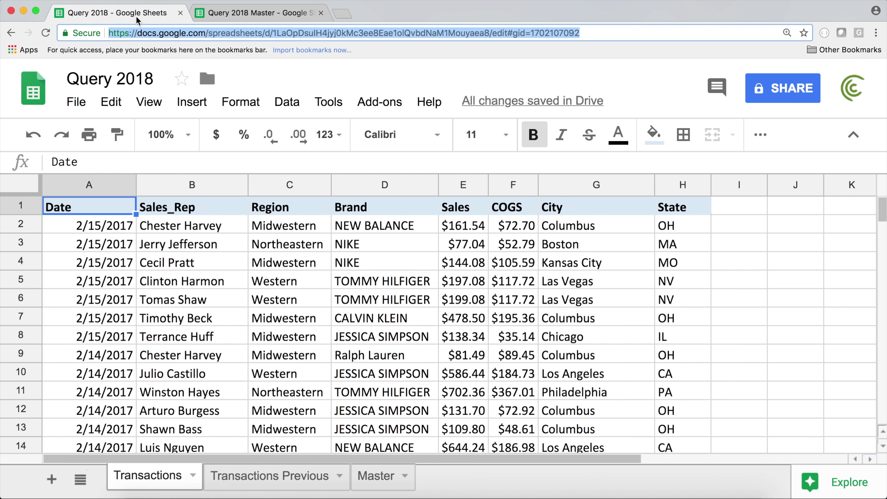
left_click(381, 479)
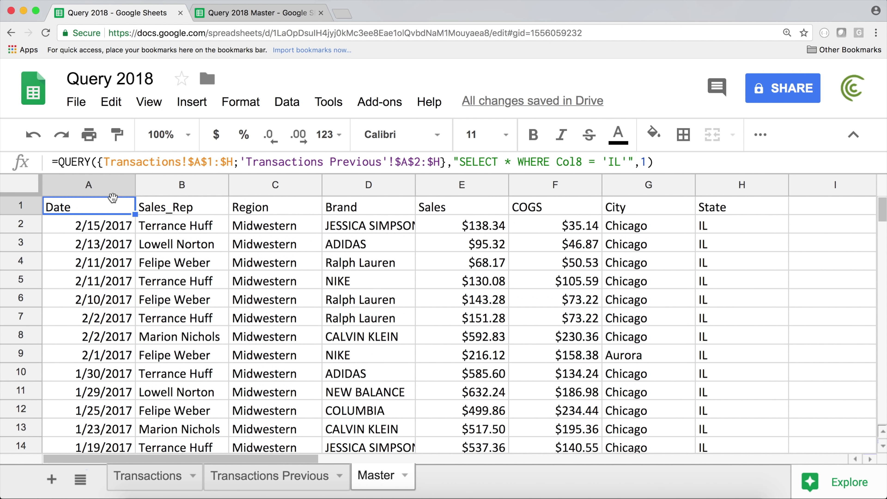
double_click(103, 209)
Step: Copy the Transactions range text from that formula and return to Query 2018 Master
left_click(93, 206)
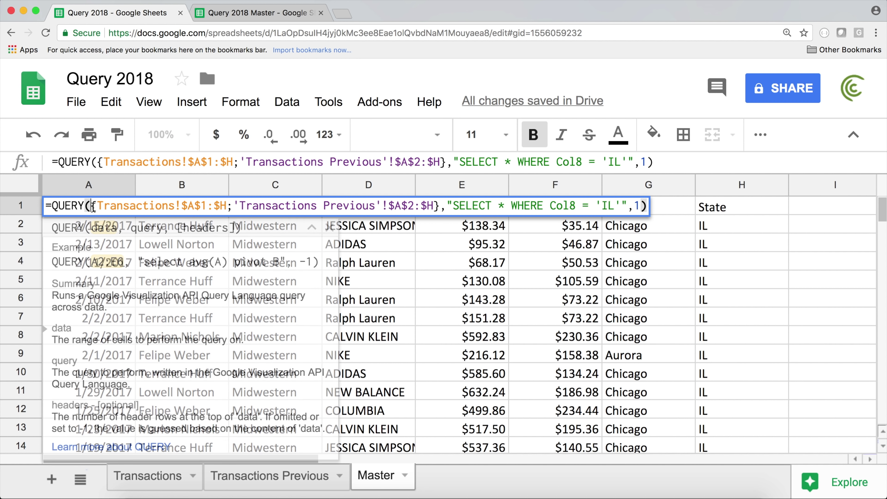
left_click_drag(94, 206, 225, 208)
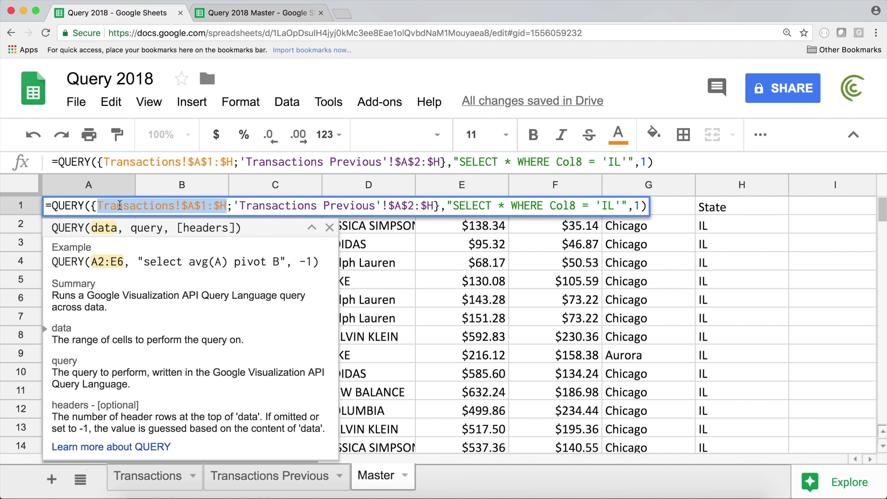
left_click(92, 205)
left_click(97, 206)
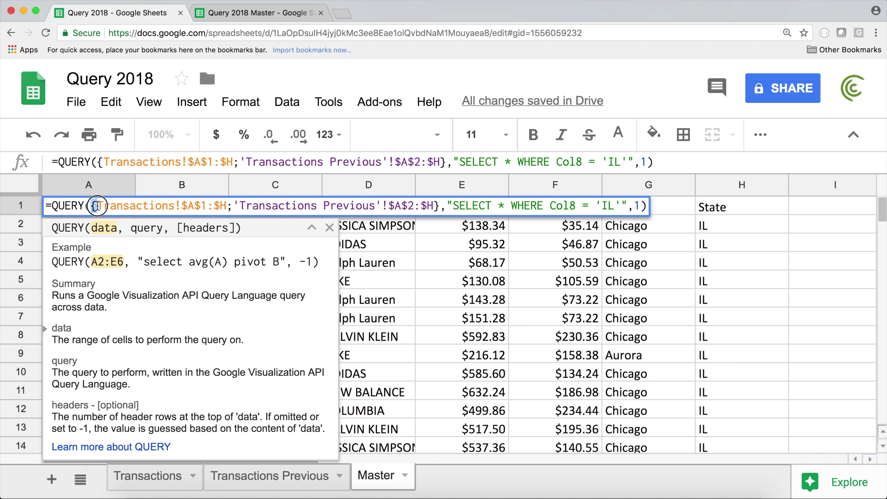
left_click(98, 206)
left_click_drag(98, 206, 226, 206)
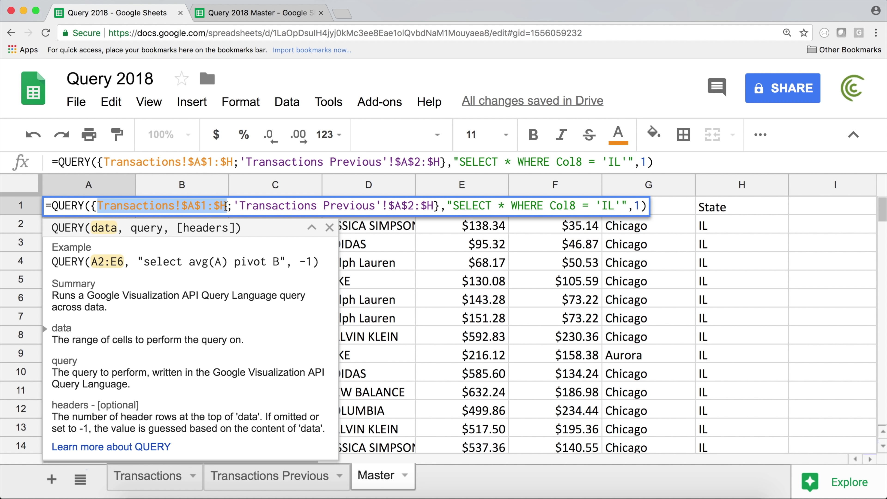
key("ctrl+c")
key("Escape")
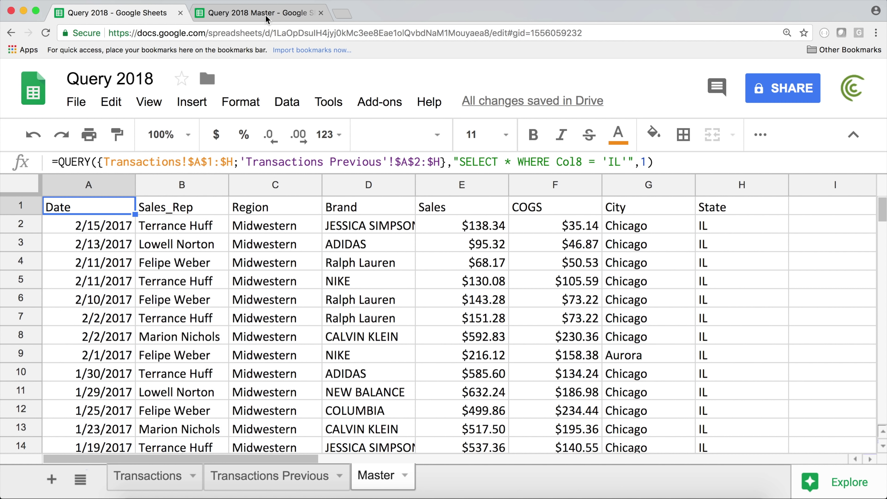
left_click(256, 16)
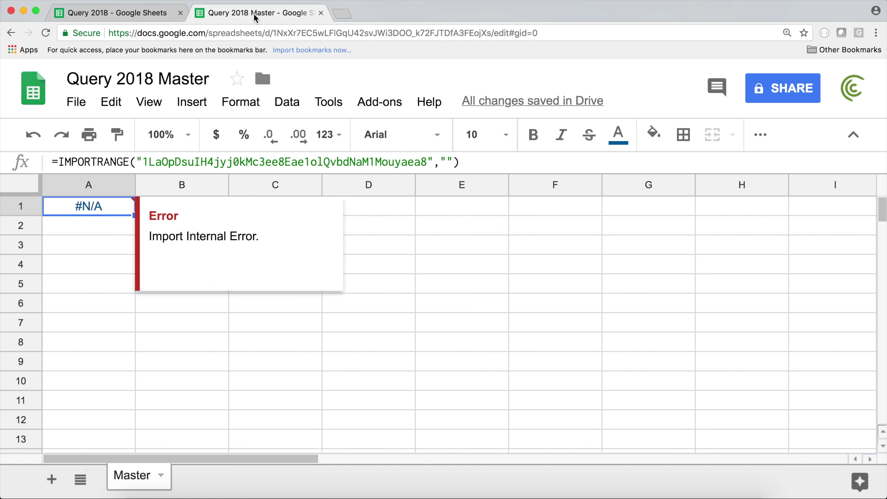
Step: Paste Transactions!$A$1:$H as the IMPORTRANGE range and allow access to the source spreadsheet
double_click(102, 207)
left_click(438, 207)
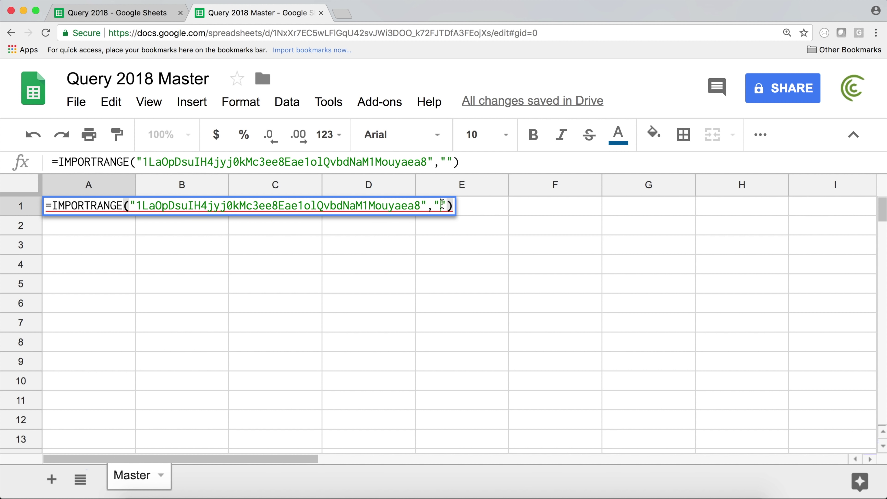
key("ctrl+v")
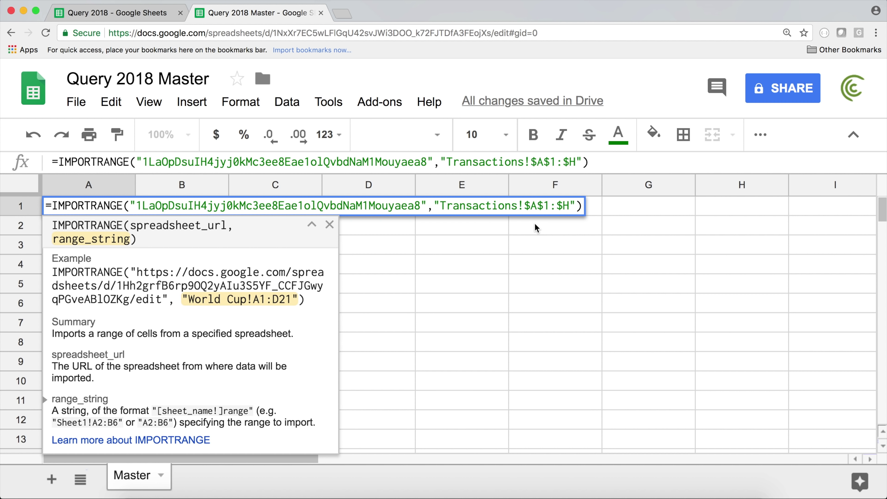
key("Return")
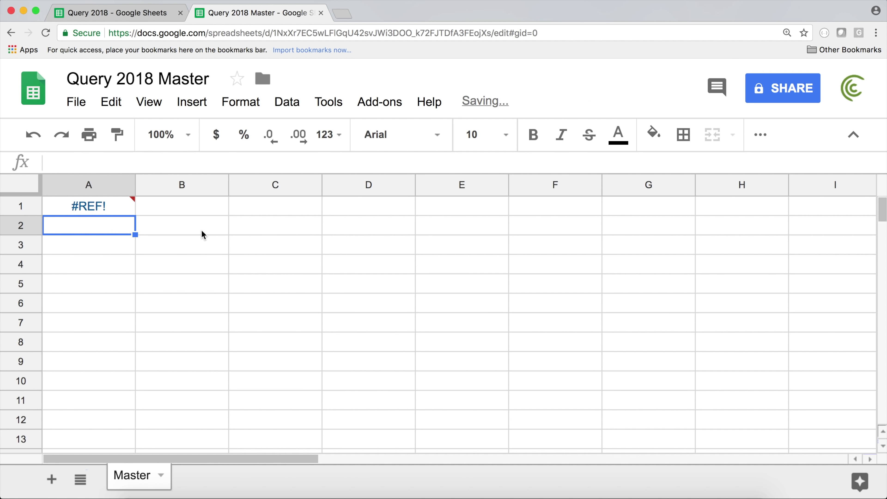
mouse_move(103, 209)
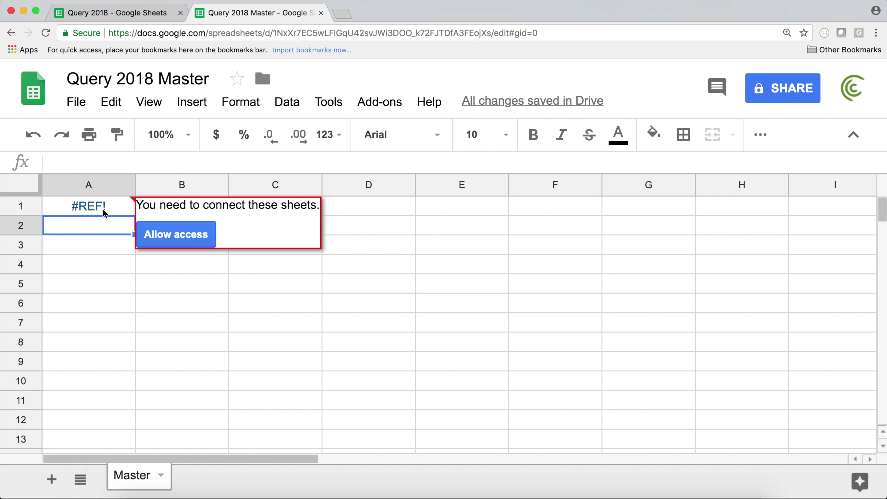
left_click(102, 209)
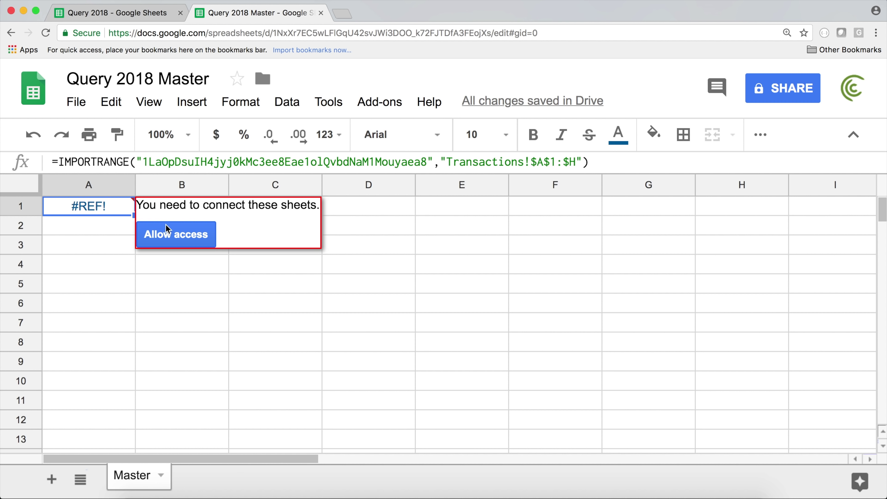
left_click(189, 236)
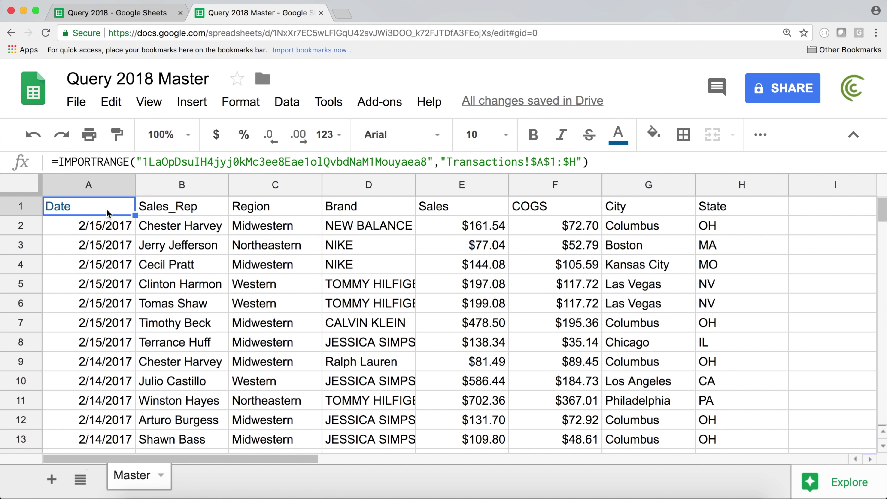
left_click(112, 12)
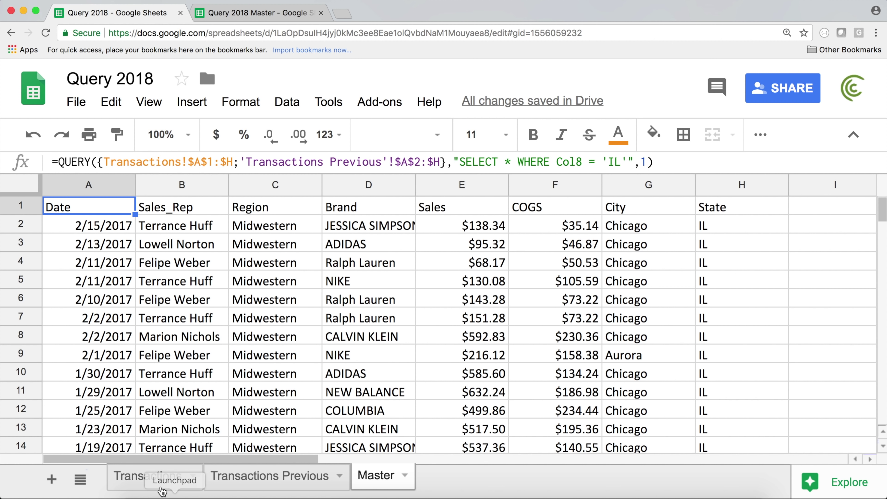
left_click(275, 14)
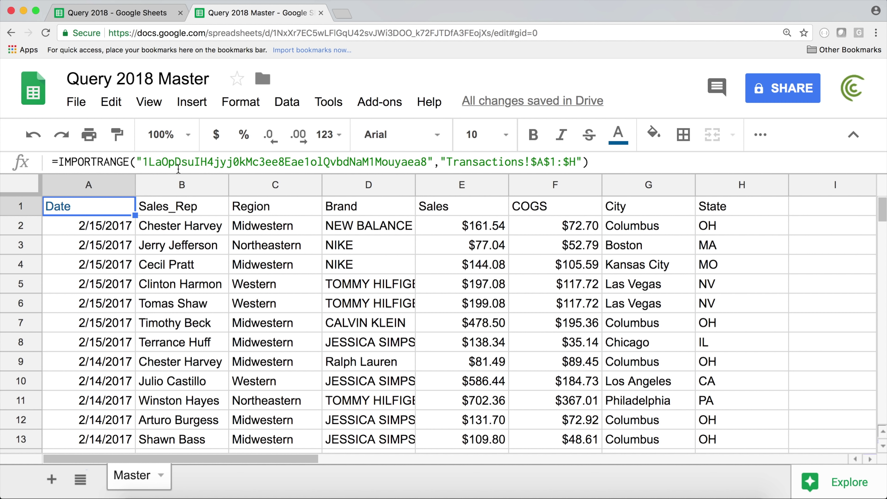
left_click(159, 13)
left_click(266, 482)
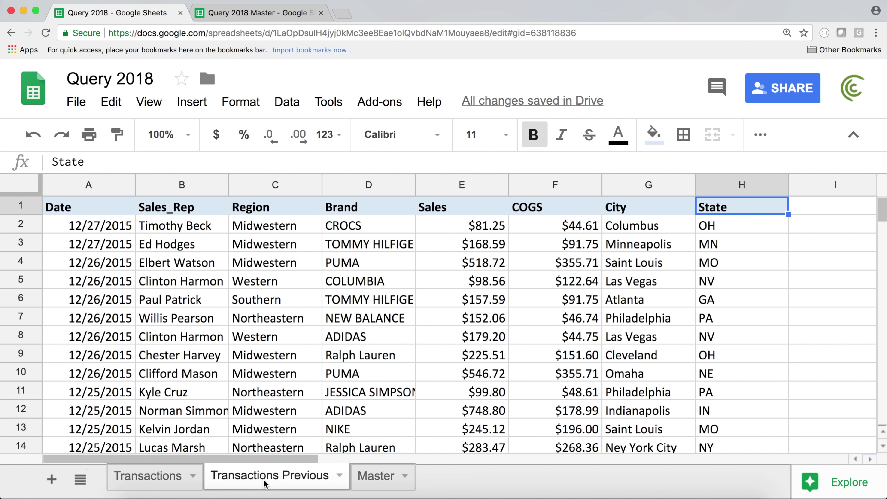
left_click(172, 481)
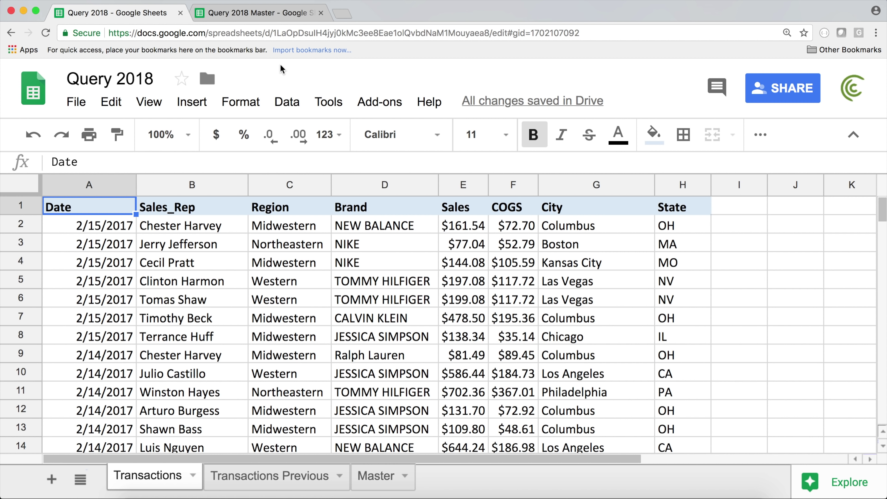
left_click(263, 15)
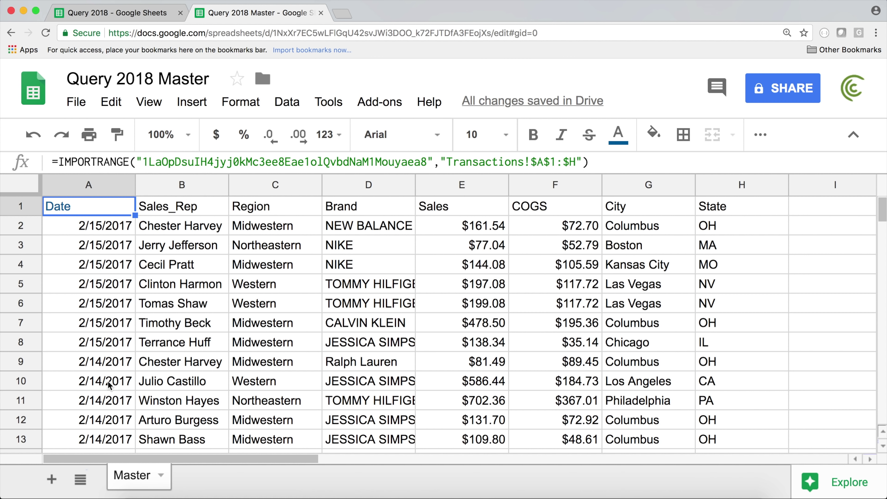
double_click(99, 205)
Step: Wrap the existing IMPORTRANGE call inside a QUERY( function as its data argument
left_click(54, 205)
left_click_drag(54, 205, 597, 205)
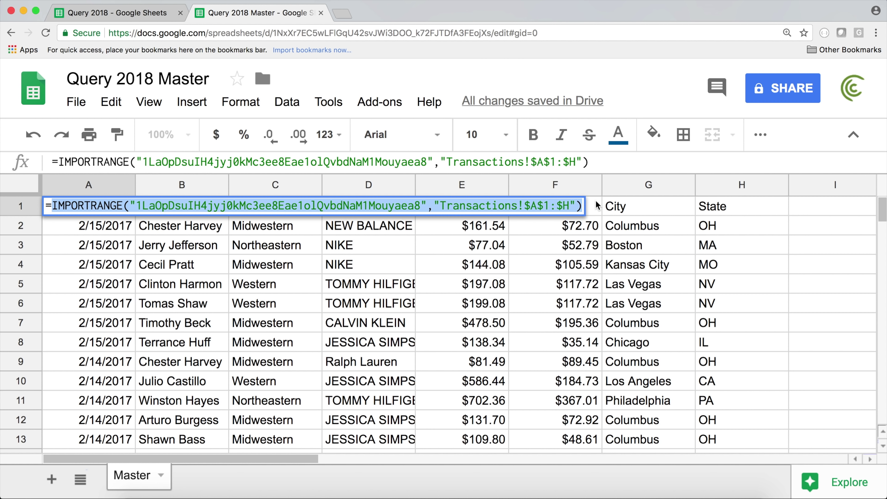
key("ctrl+x")
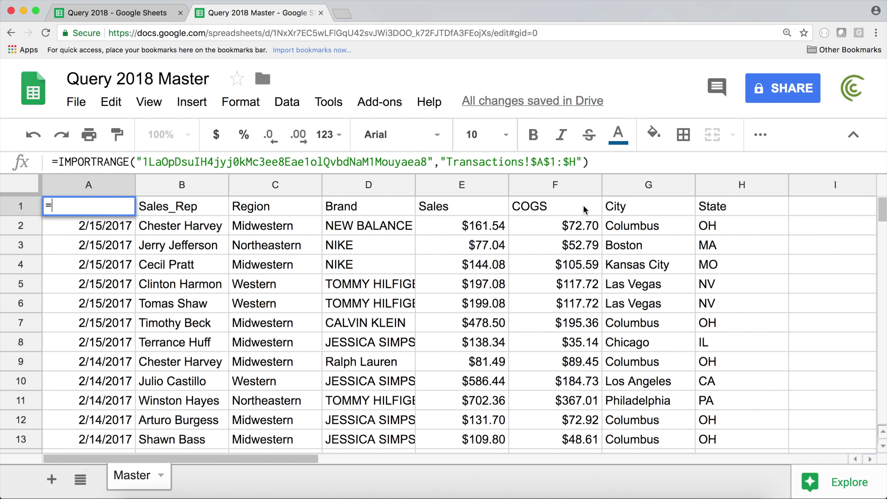
type("Q")
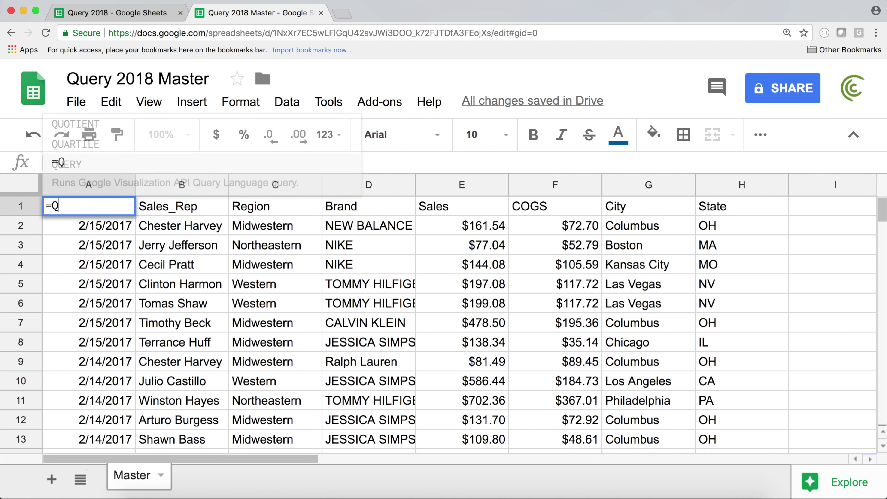
type("UERY(")
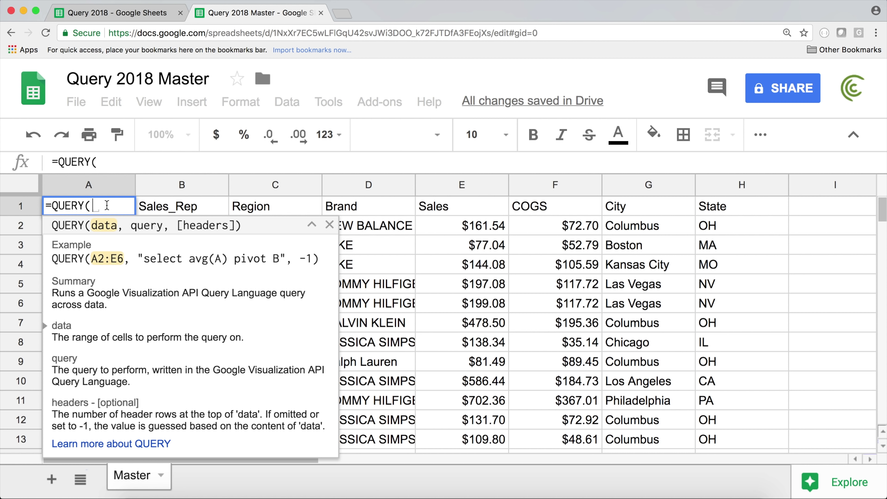
key("super+v")
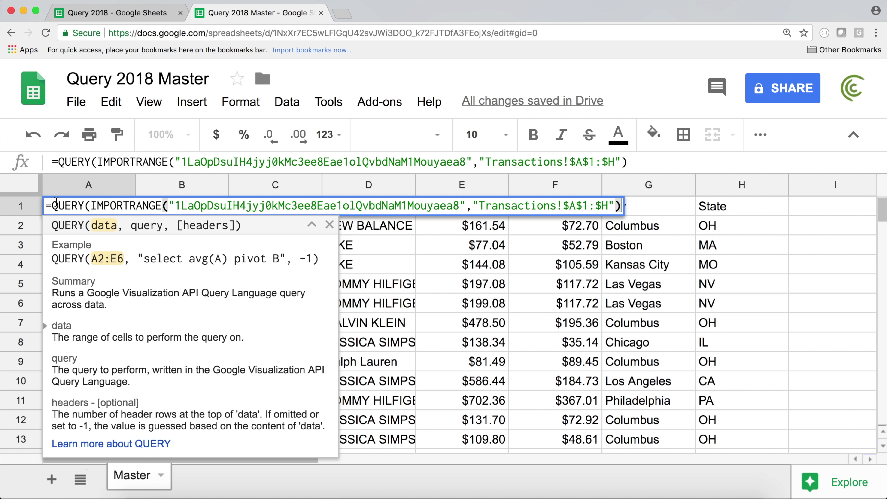
left_click_drag(53, 205, 84, 205)
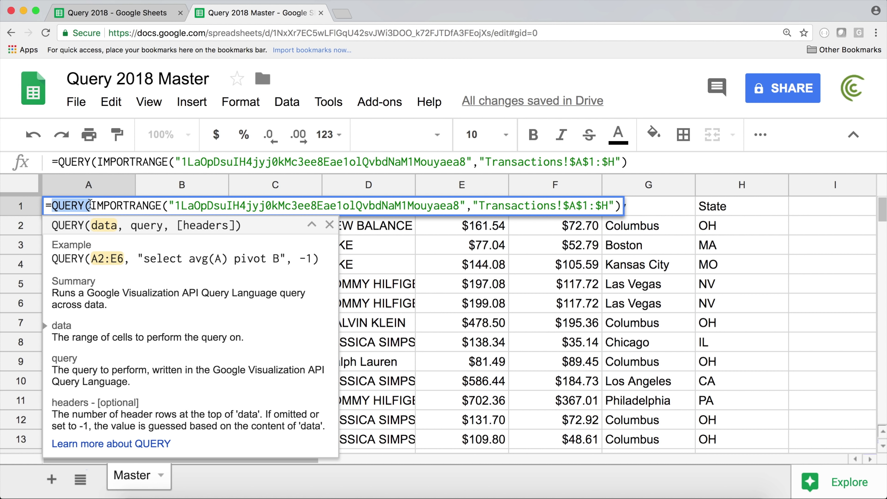
left_click(91, 205)
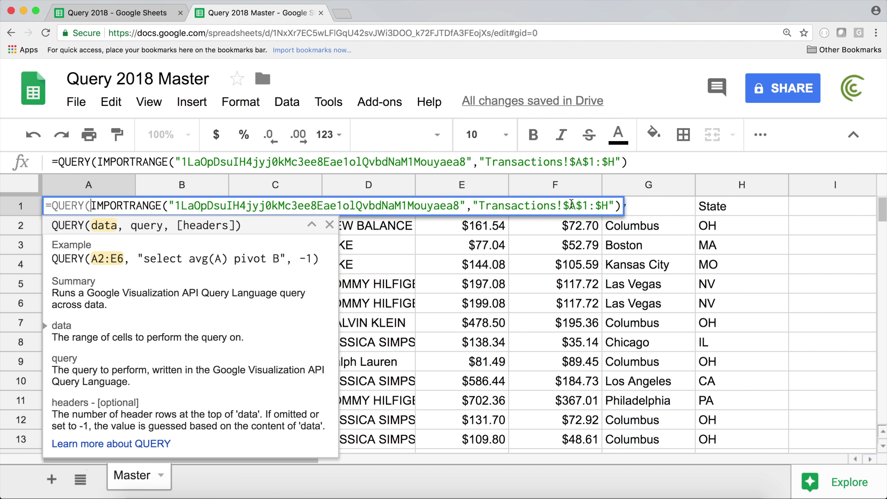
left_click(621, 205)
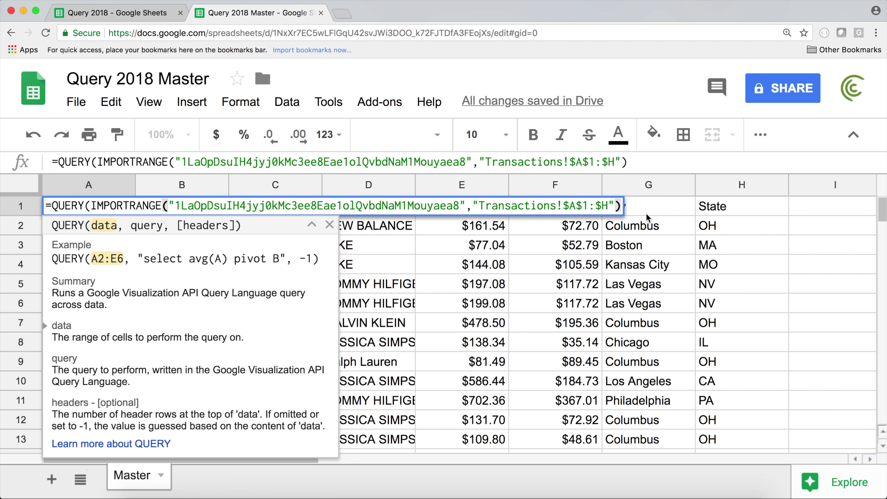
Step: Add the query string "SELECT * WHERE Col8 = 'IL'" as the second QUERY argument
type(",")
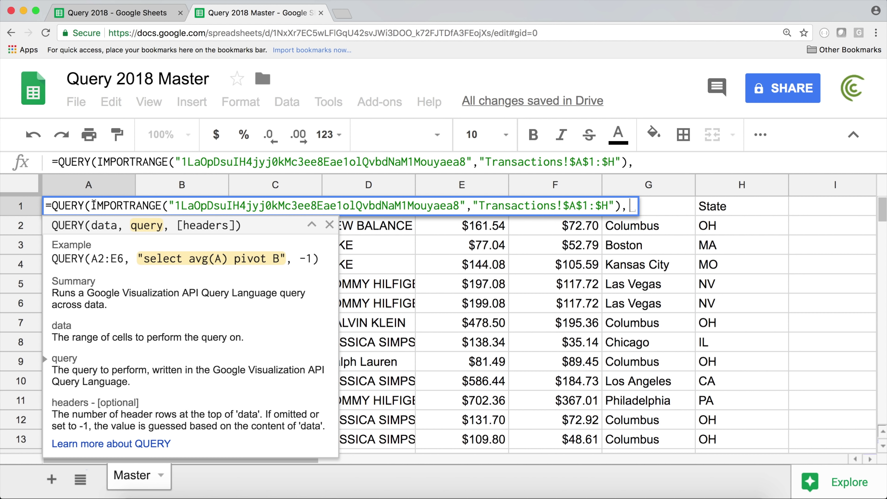
type("\"")
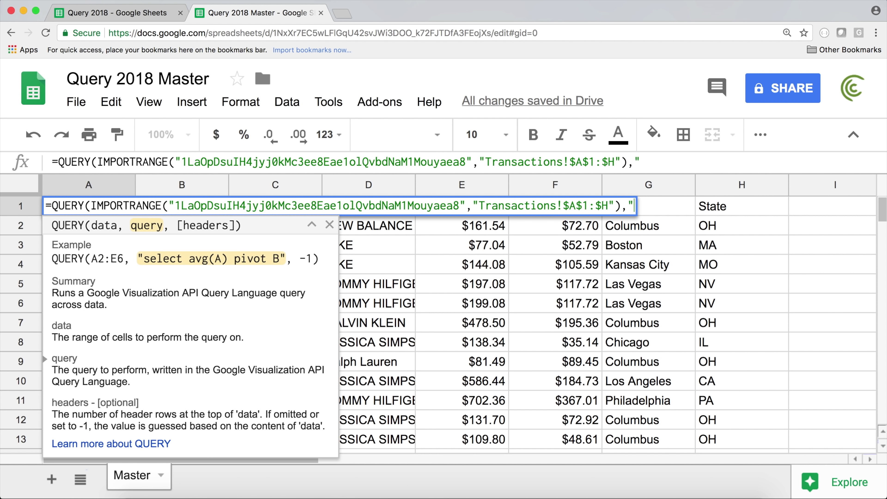
type("SELECT ")
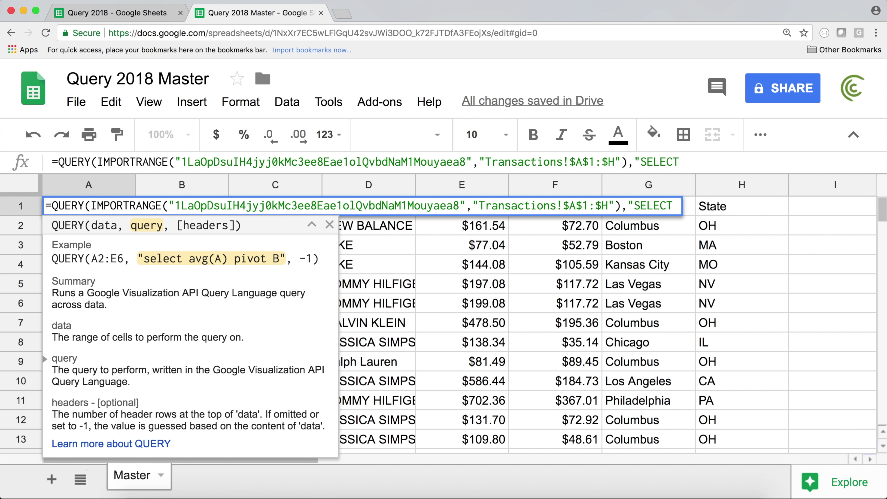
type("*")
key("BackSpace")
type("Col1, col2")
key("BackSpace")
key("BackSpace")
key("BackSpace")
key("BackSpace")
type("C")
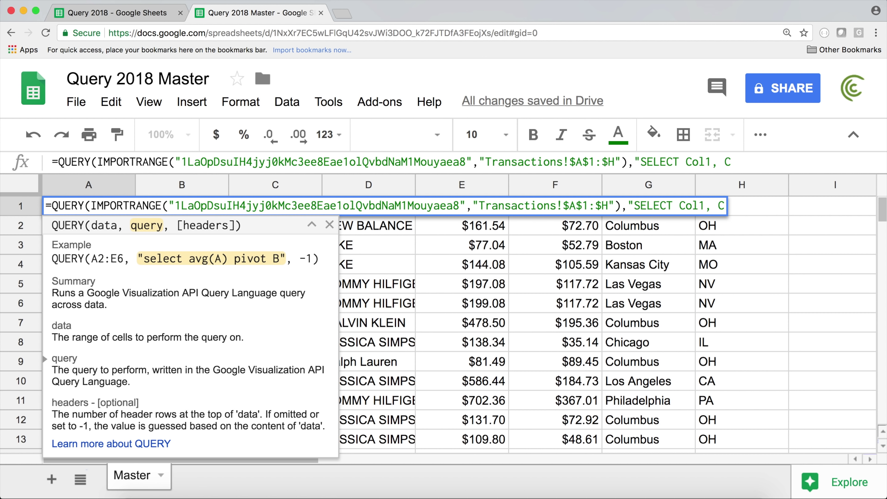
type("ol2")
key("BackSpace")
key("BackSpace")
key("BackSpace")
key("BackSpace")
key("BackSpace")
key("BackSpace")
key("BackSpace")
key("BackSpace")
key("BackSpace")
key("BackSpace")
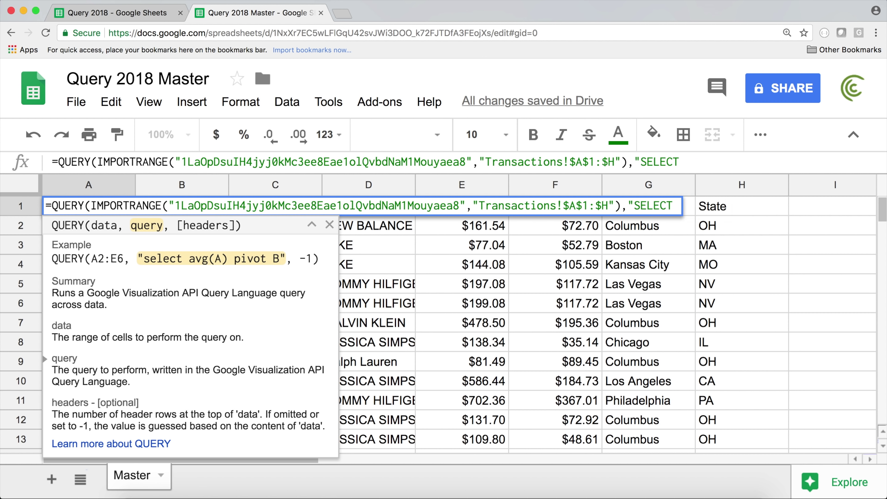
type("* WHEER")
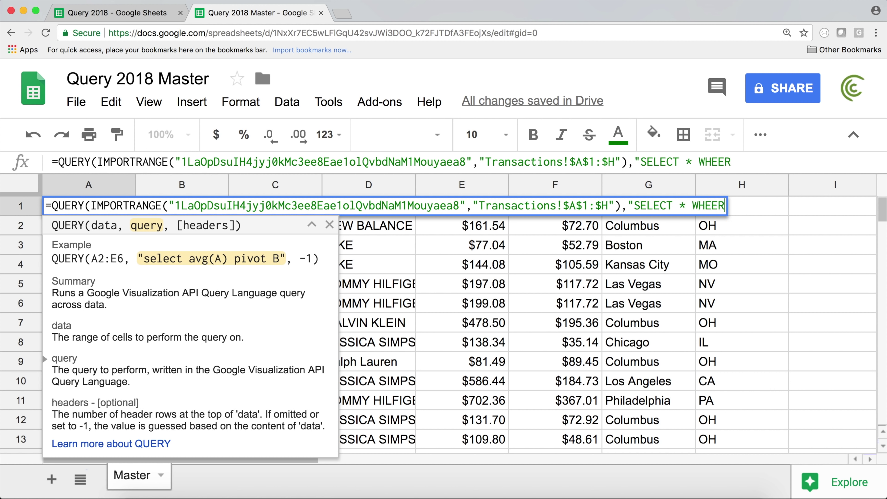
key("BackSpace")
key("BackSpace")
type("RE")
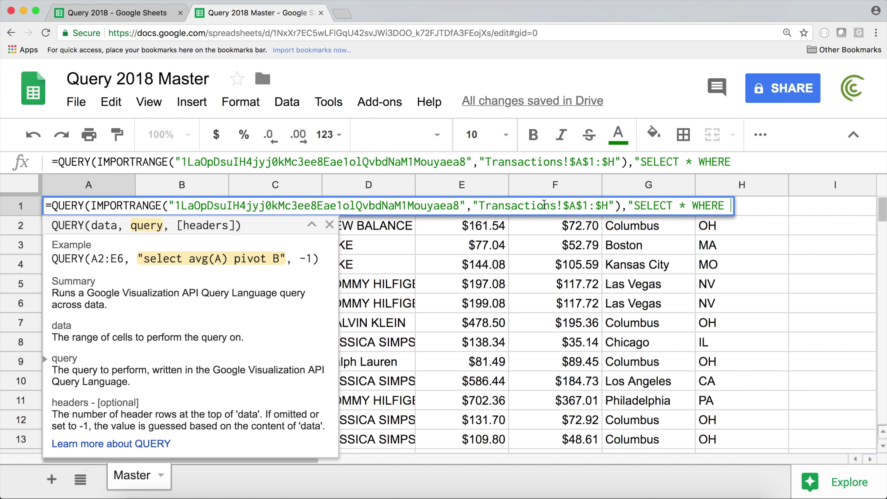
type(" Col8 ")
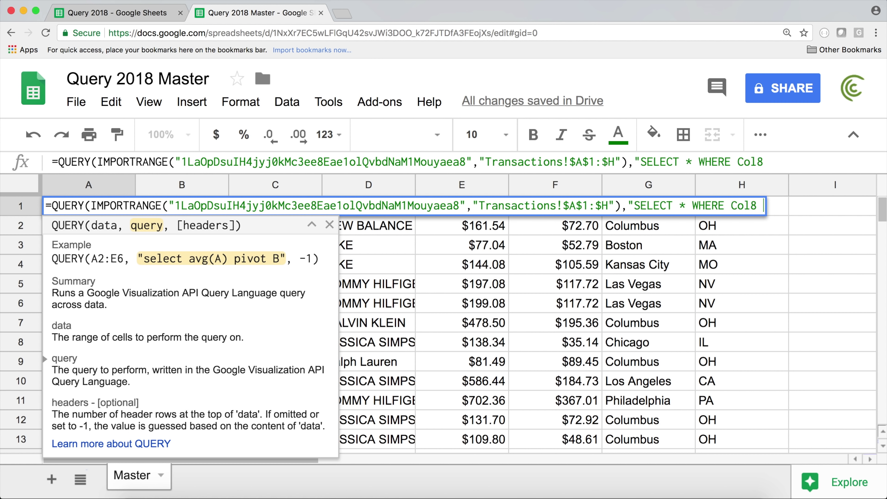
type("= 'IL'")
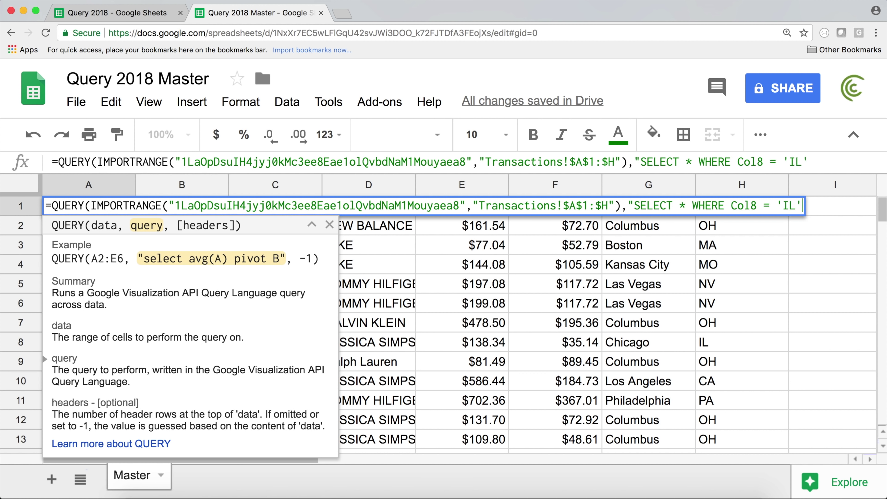
type("\"")
Step: Add a header count of 1, close the QUERY, and commit the formula
left_click(632, 206)
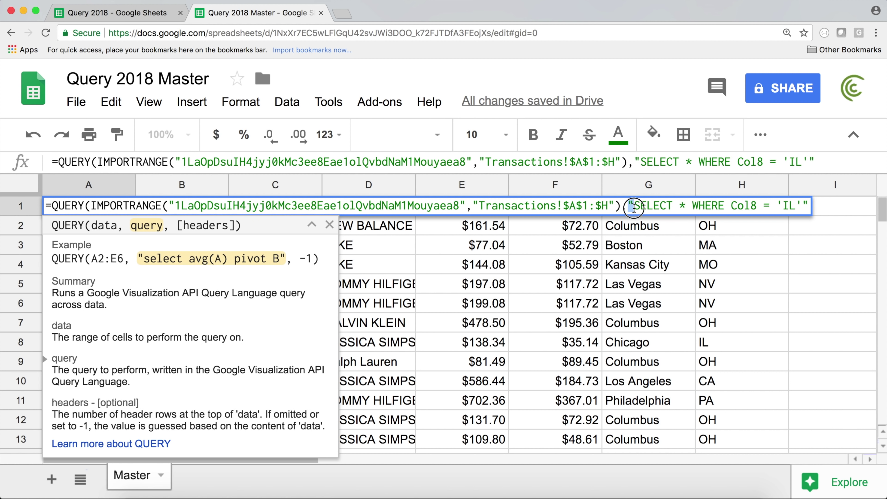
left_click(808, 209)
type(",")
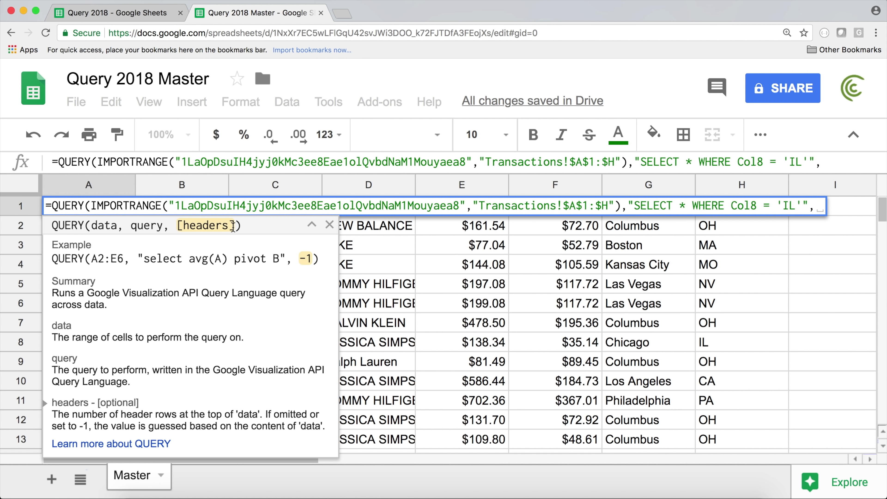
type("1)")
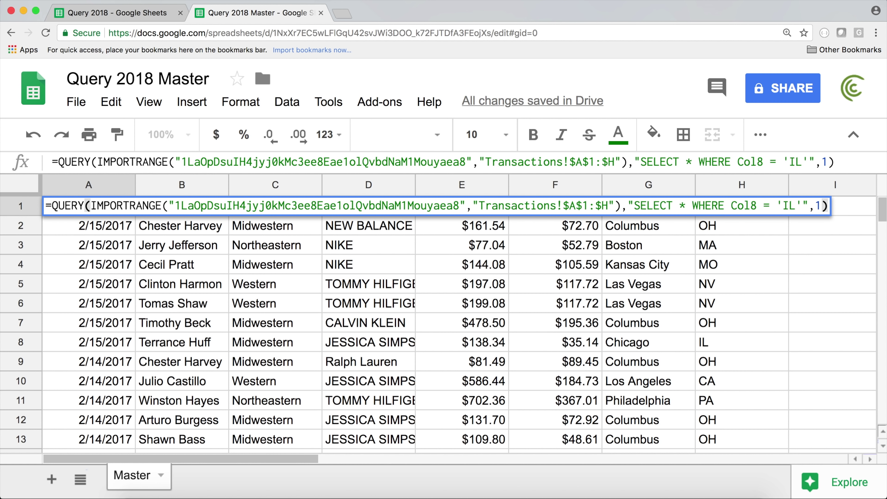
key("Return")
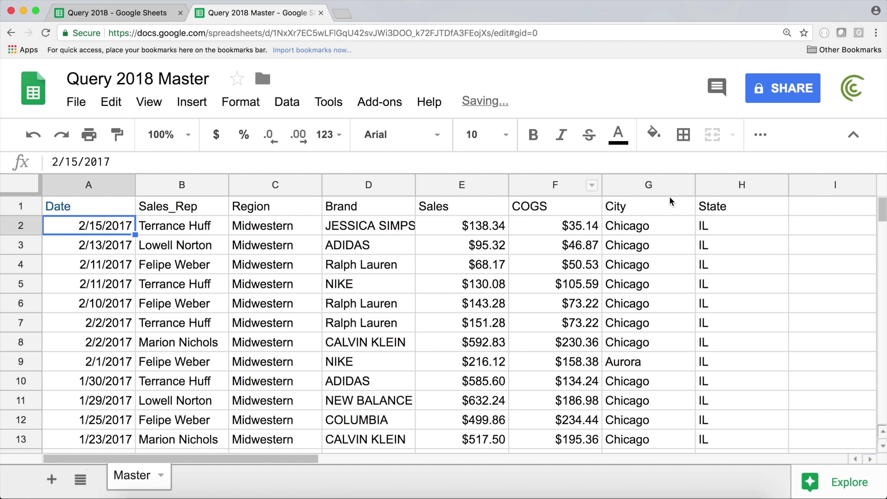
mouse_move(881, 212)
left_mouse_down()
mouse_move(882, 270)
mouse_move(881, 210)
left_mouse_up()
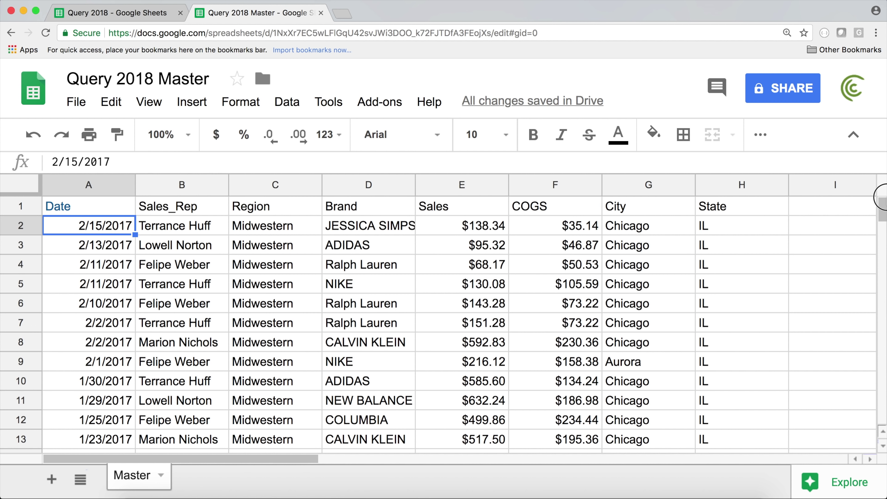
left_click(120, 18)
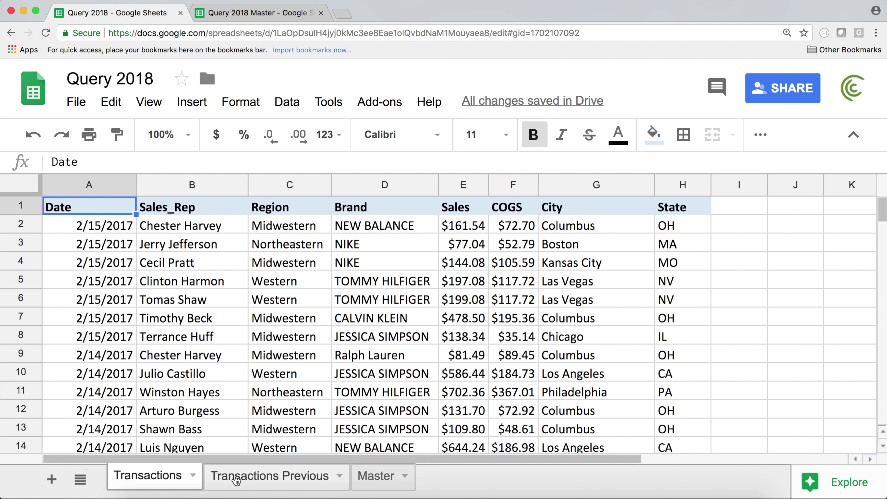
left_click(384, 477)
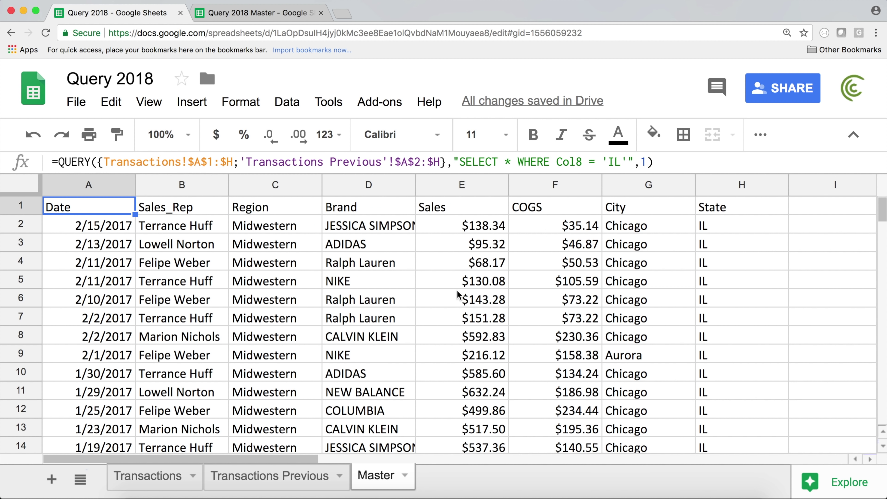
left_click(170, 481)
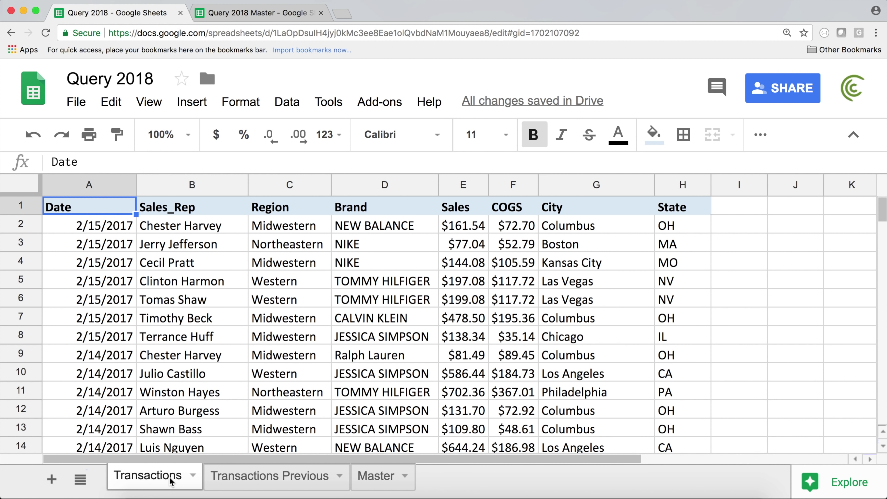
left_click(254, 483)
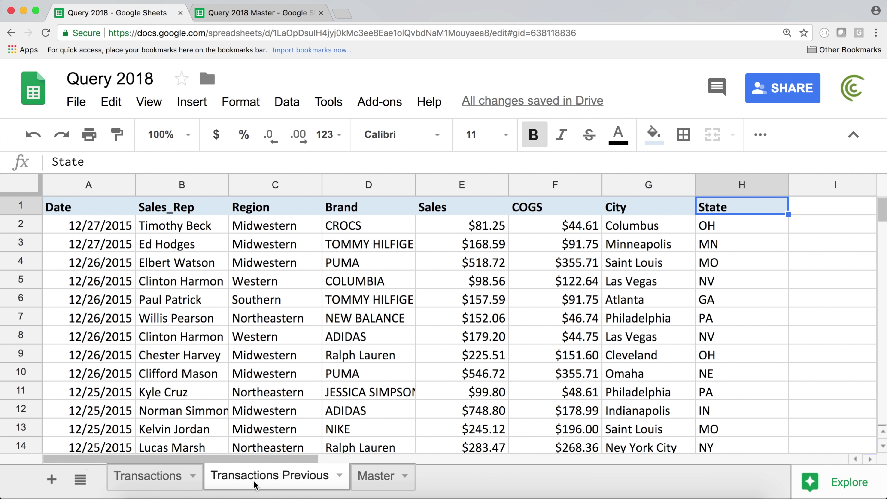
left_click(263, 18)
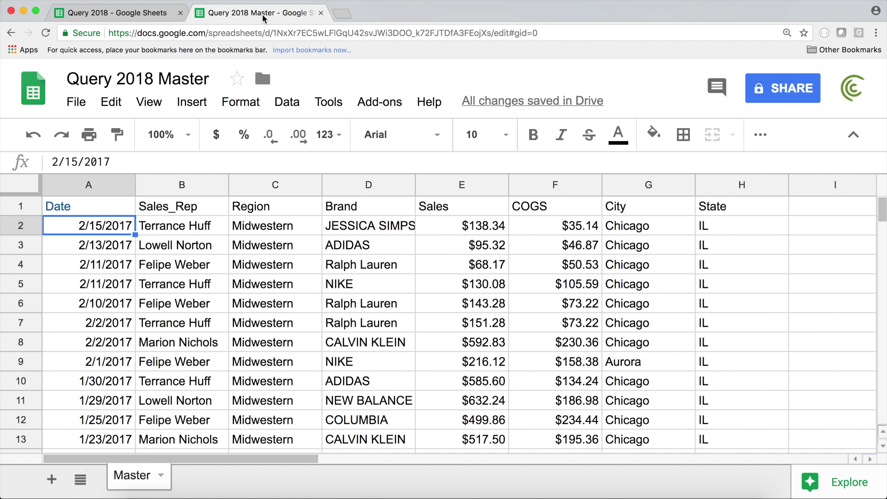
Step: Add spacing around the IMPORTRANGE argument in A1's QUERY, then go to the Query 2018 file
left_click(100, 207)
double_click(101, 206)
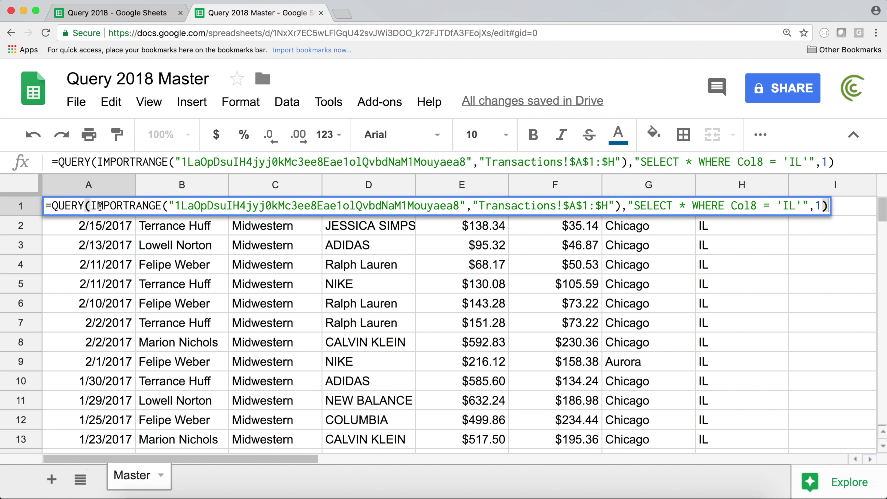
left_click(93, 206)
left_click_drag(93, 206, 624, 206)
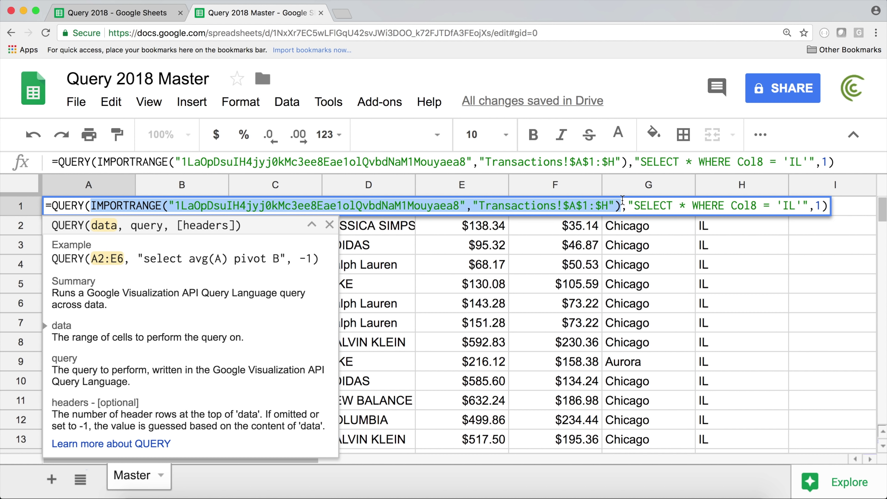
left_click(624, 206)
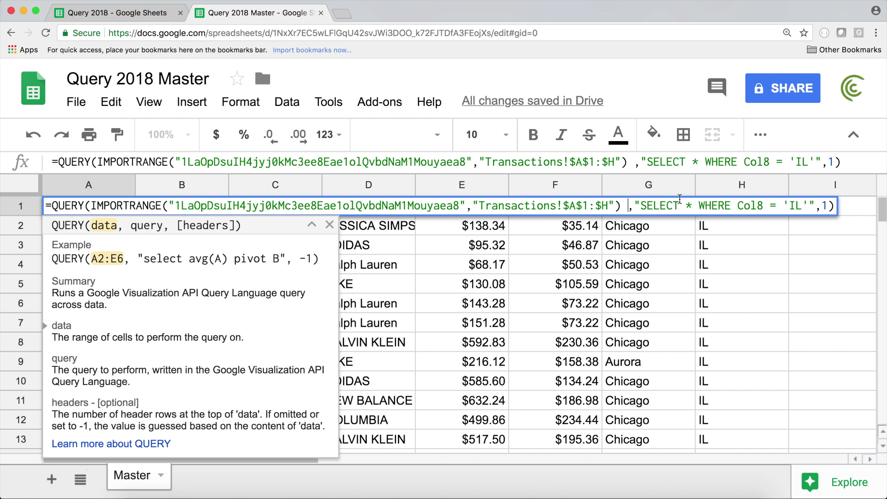
left_click_drag(628, 206, 862, 204)
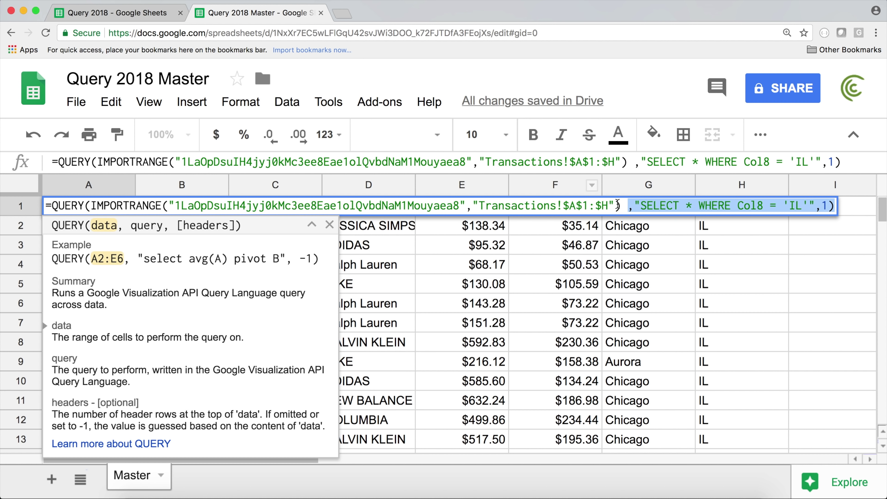
left_click_drag(622, 205, 95, 206)
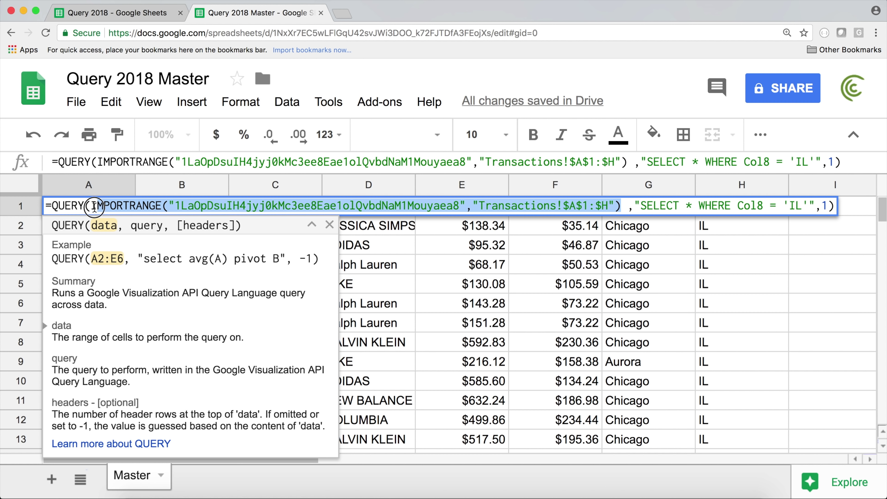
left_click(98, 205)
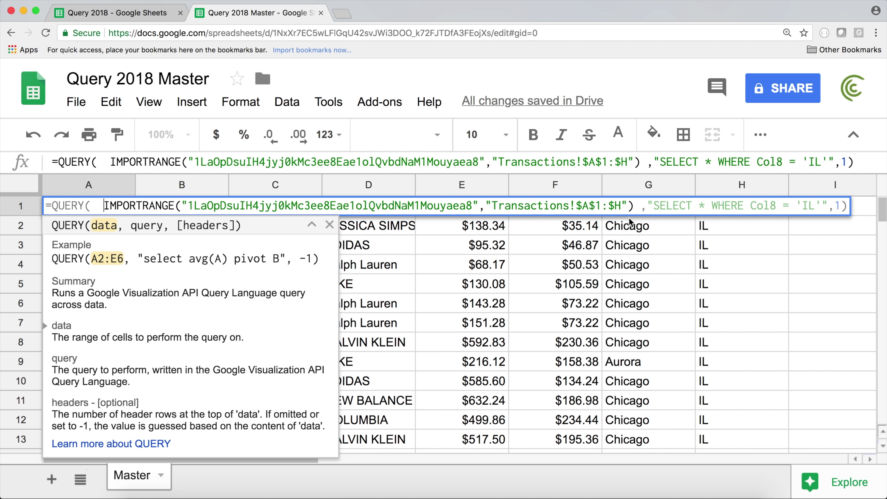
left_click_drag(635, 206, 107, 204)
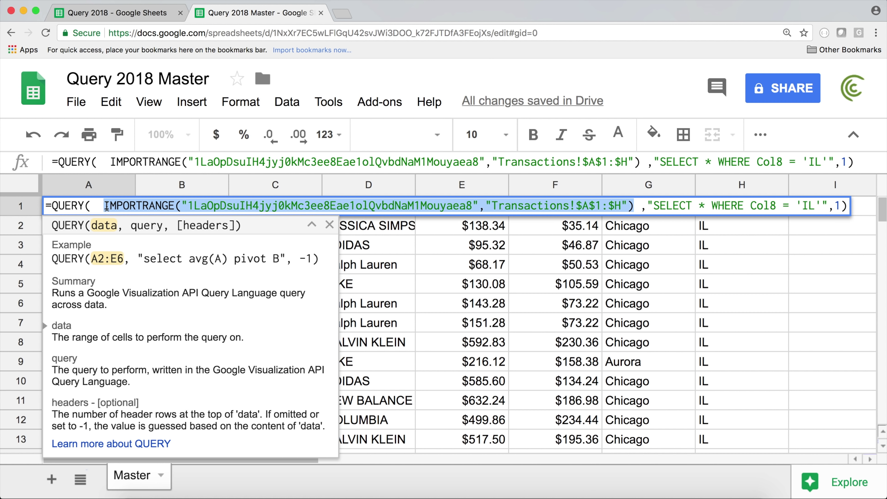
key("Return")
left_click(155, 14)
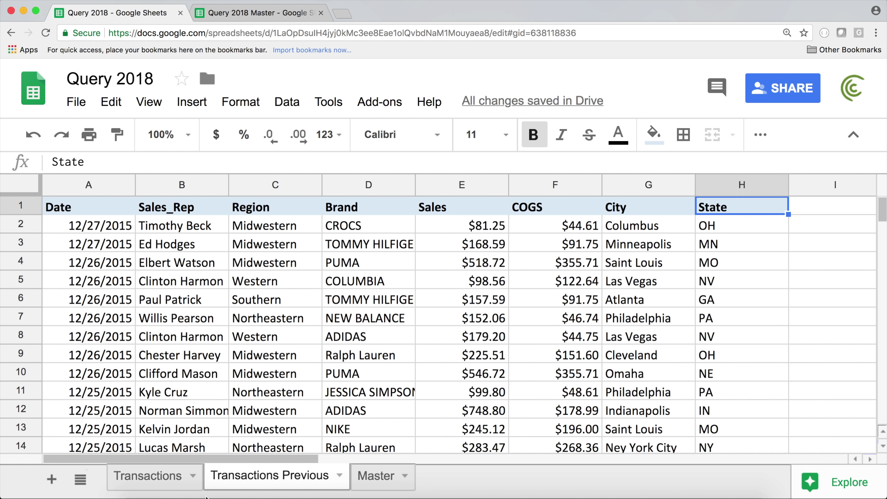
Step: Open the A1 formula on Query 2018's Master sheet and highlight the Transactions range
left_click(377, 476)
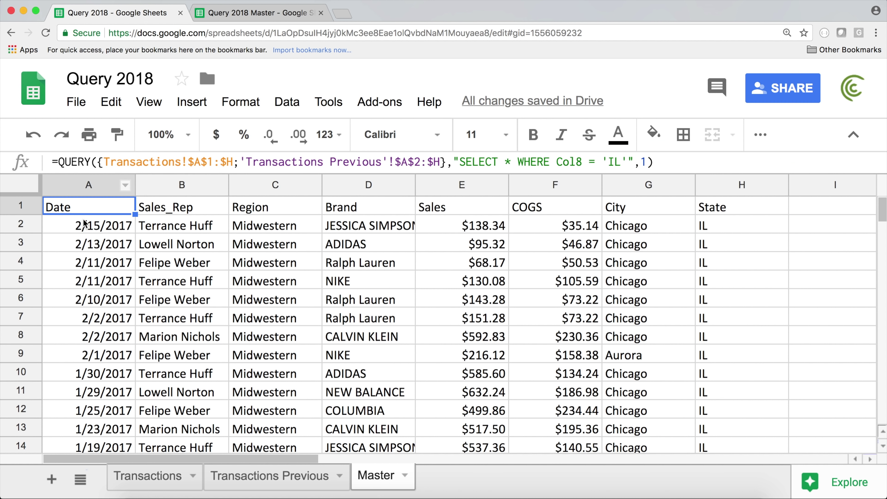
double_click(90, 210)
left_click_drag(98, 207, 227, 209)
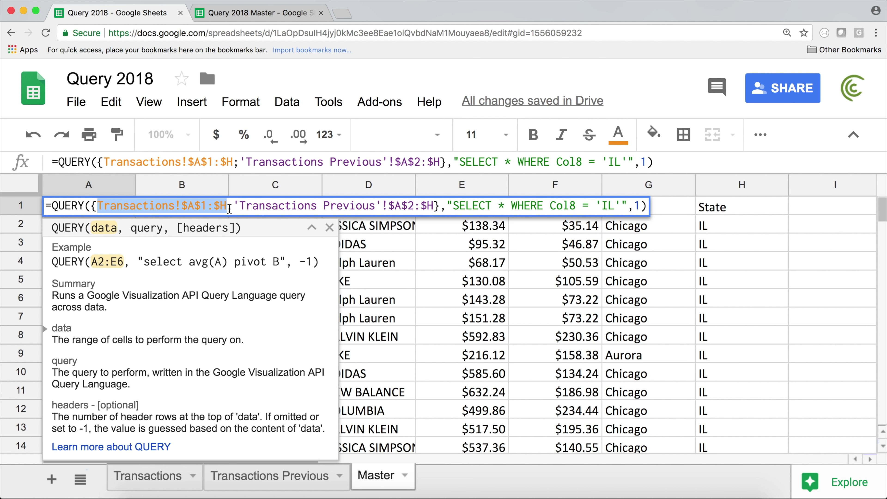
left_click(95, 206)
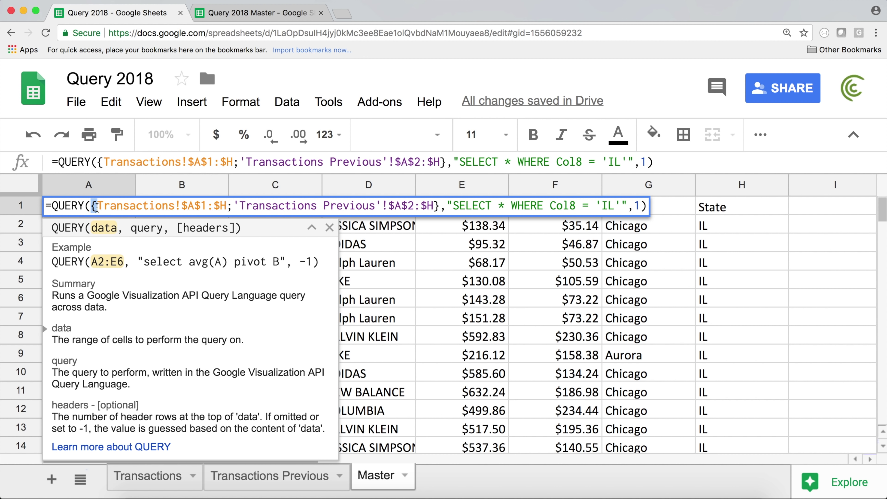
Step: Highlight the semicolon and Transactions Previous range, then exit unchanged back to Query 2018 Master
double_click(229, 206)
left_click(233, 206)
left_click_drag(234, 206, 434, 210)
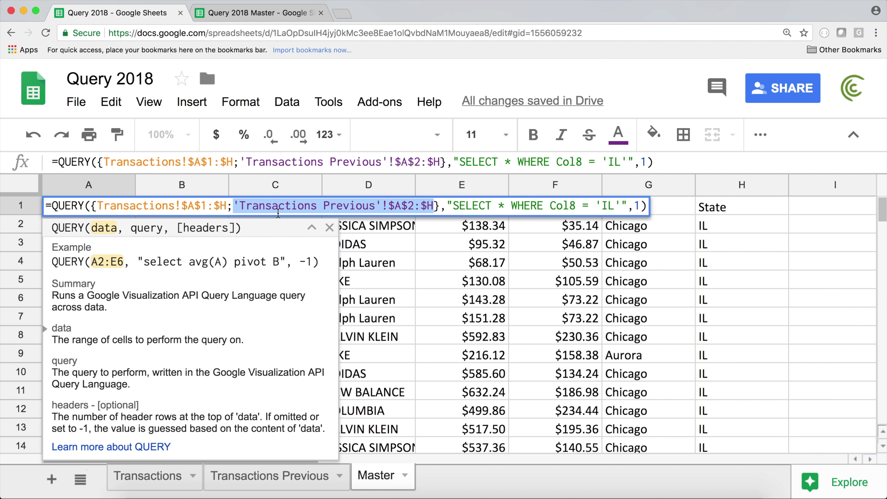
left_click(231, 207)
left_click(240, 206)
left_click_drag(240, 205, 434, 206)
key("Escape")
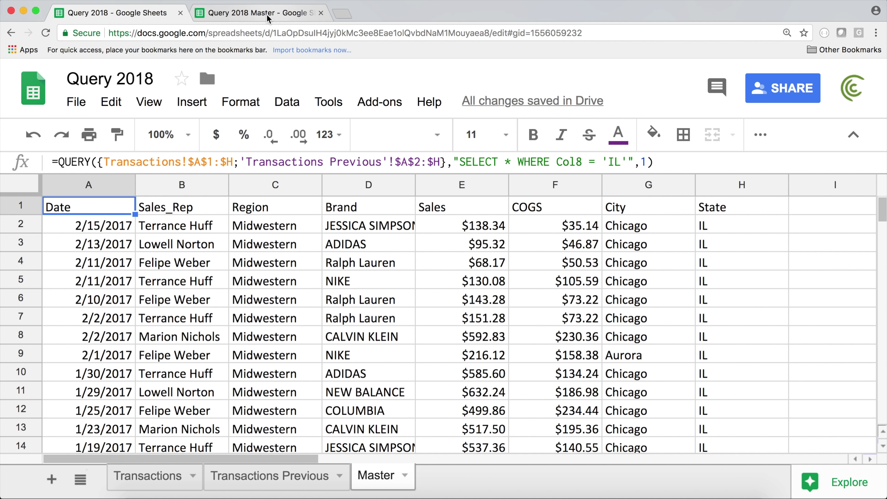
left_click(263, 14)
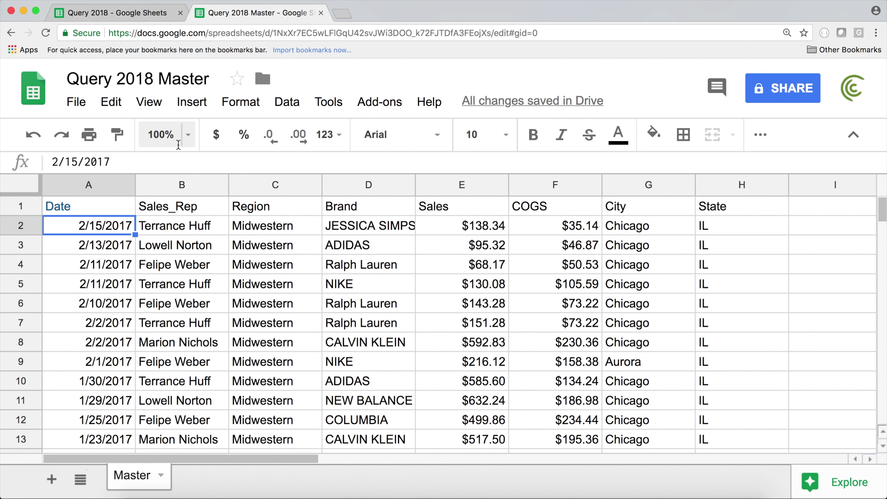
Step: Wrap A1's IMPORTRANGE call in array braces, adding a semicolon before the closing brace
double_click(109, 204)
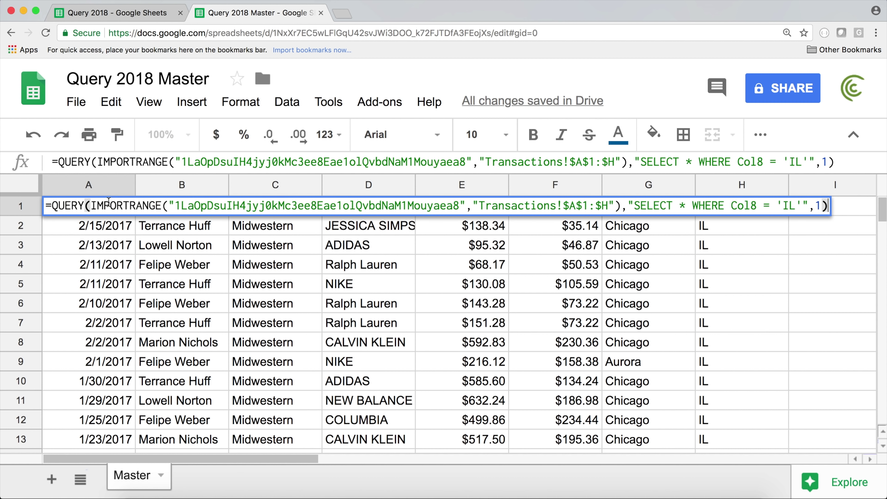
left_click(92, 206)
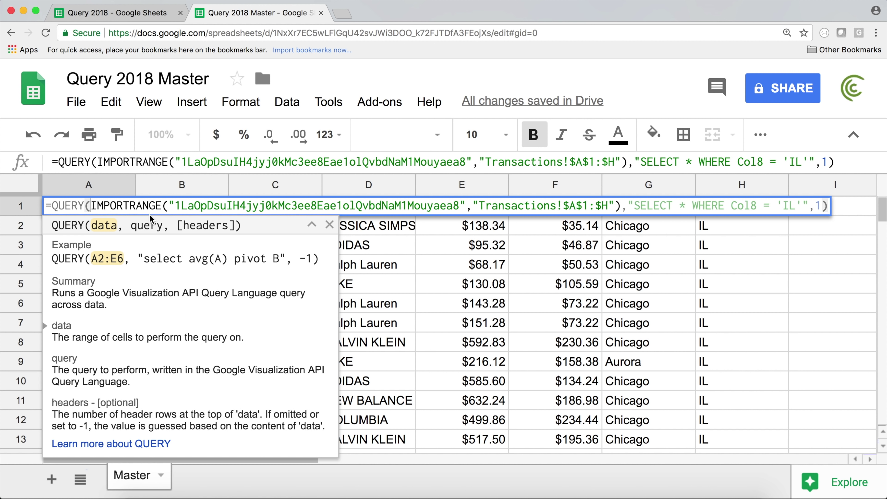
type("{")
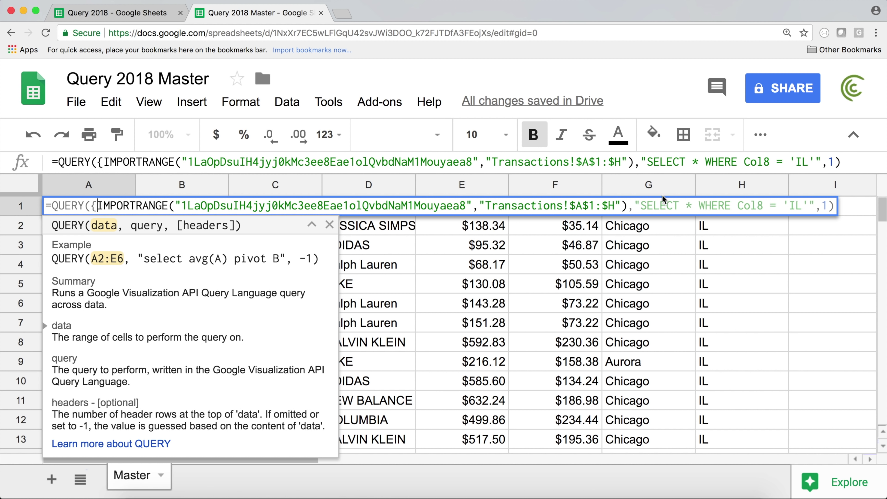
left_click(629, 206)
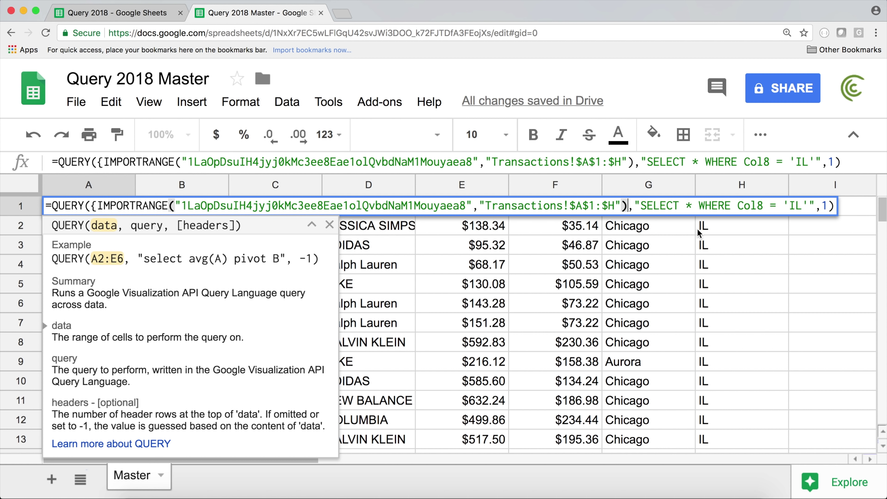
type(";")
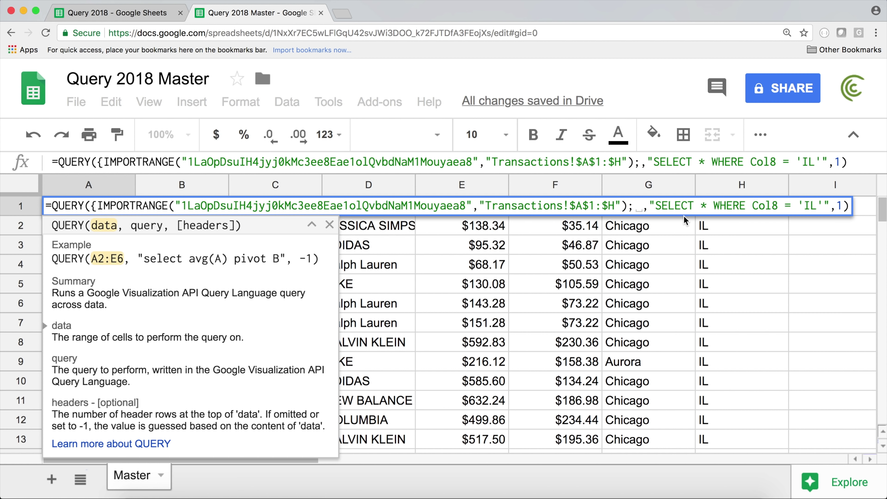
type("}")
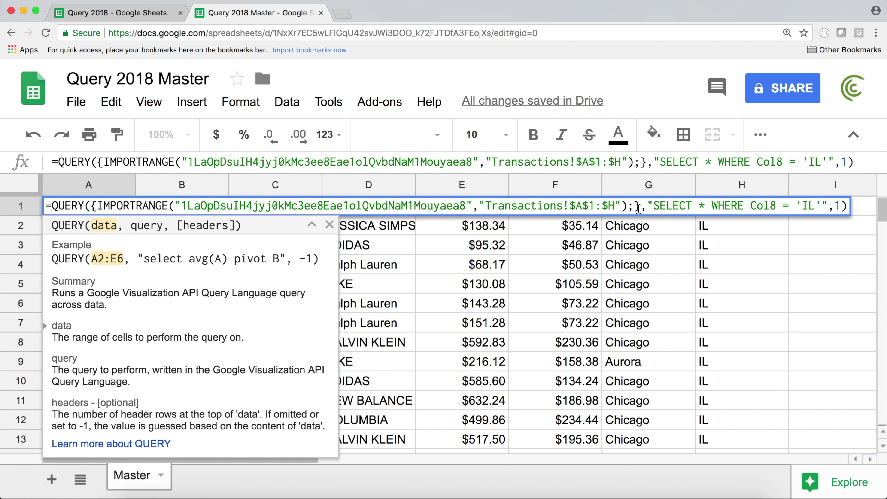
Step: Start a second IMPORTRANGE function after the semicolon inside the braces
left_click(636, 204)
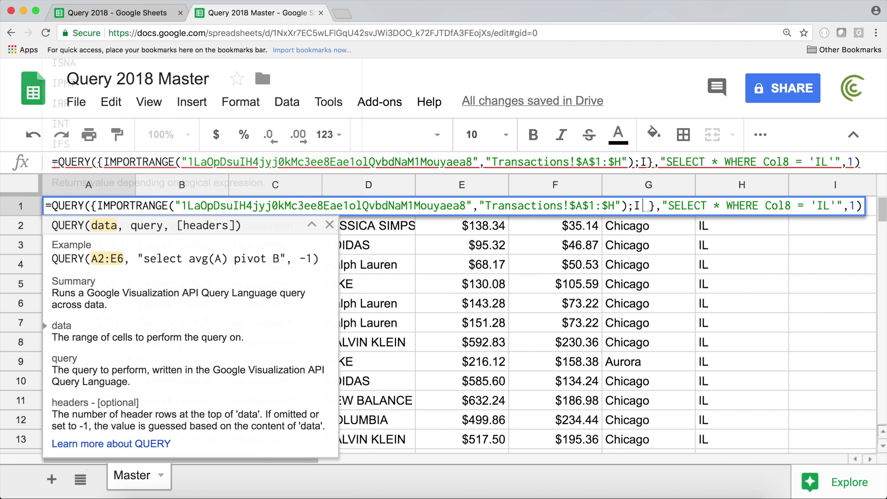
type("IMPO")
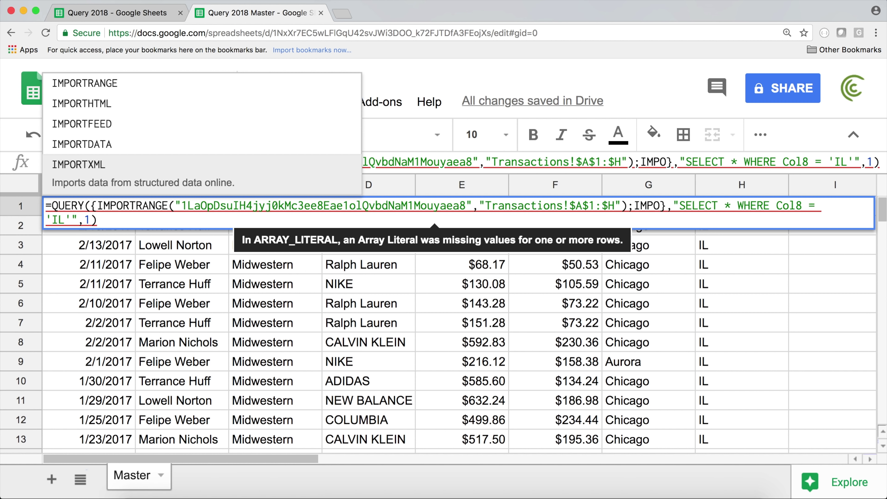
key("Up")
key("Up")
key("Up")
key("Up")
key("Tab")
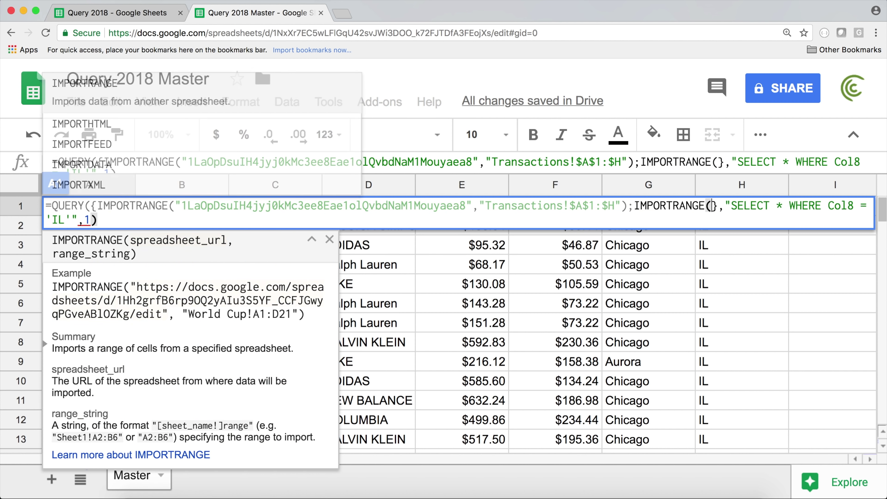
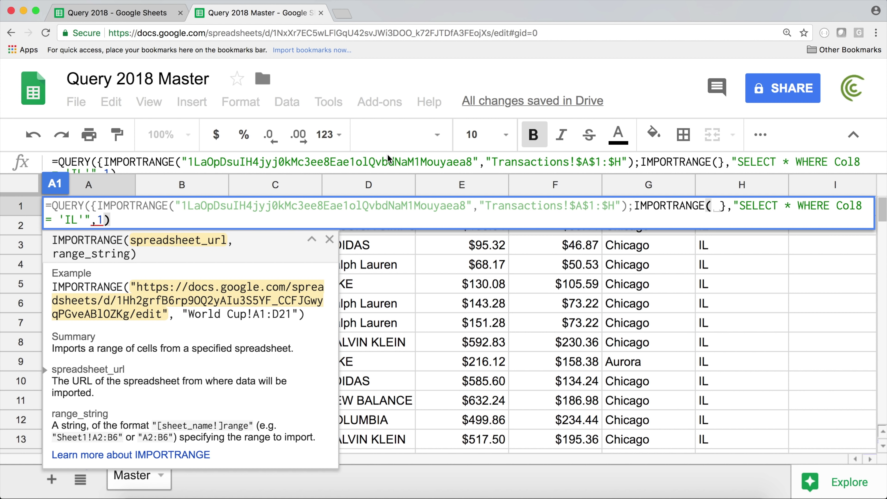
Step: Enter the quoted range 'Transactions Previous'!$A$2:$H as the second IMPORTRANGE's range argument
type("\"\"")
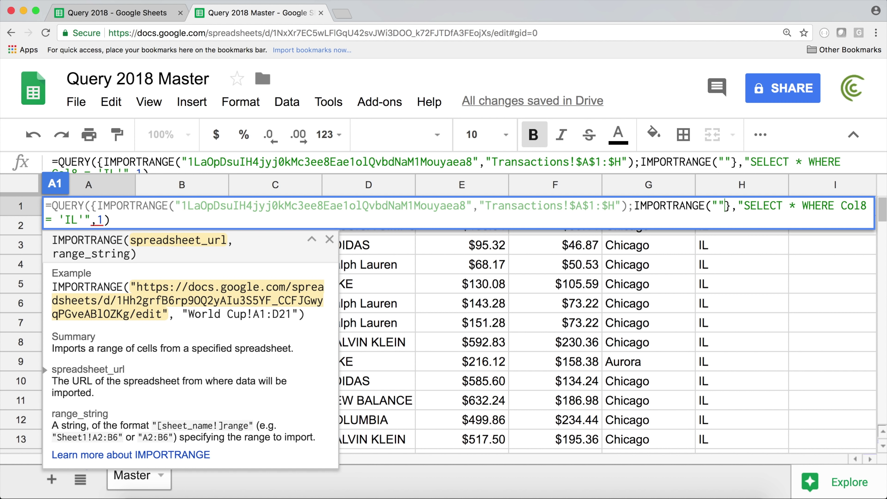
type(",")
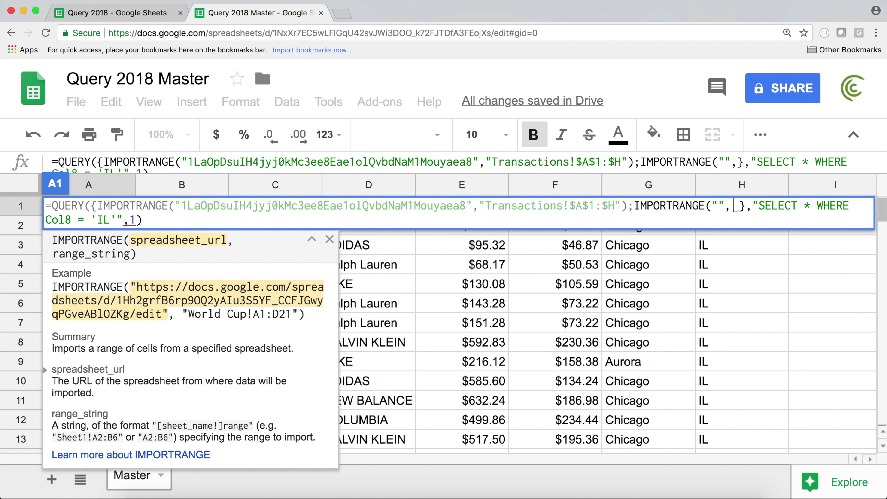
key("BackSpace")
type("\"")
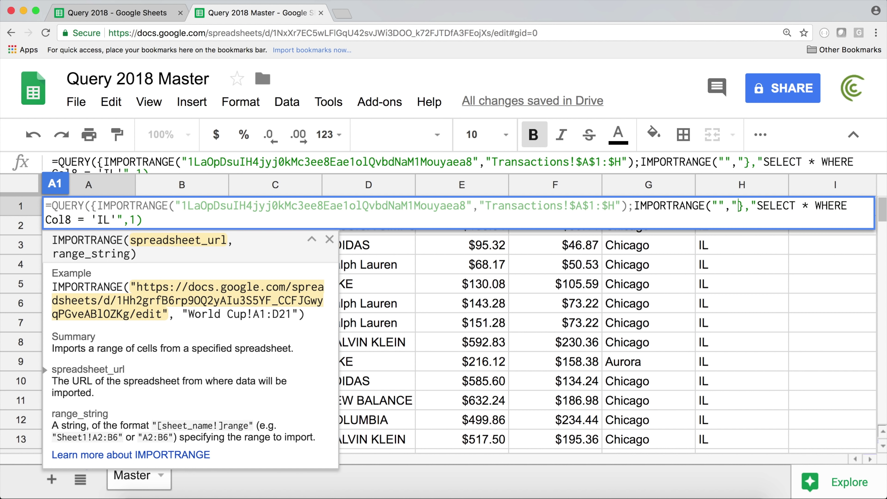
type("'Transactions Previous'!$A$2:$H")
type("\"")
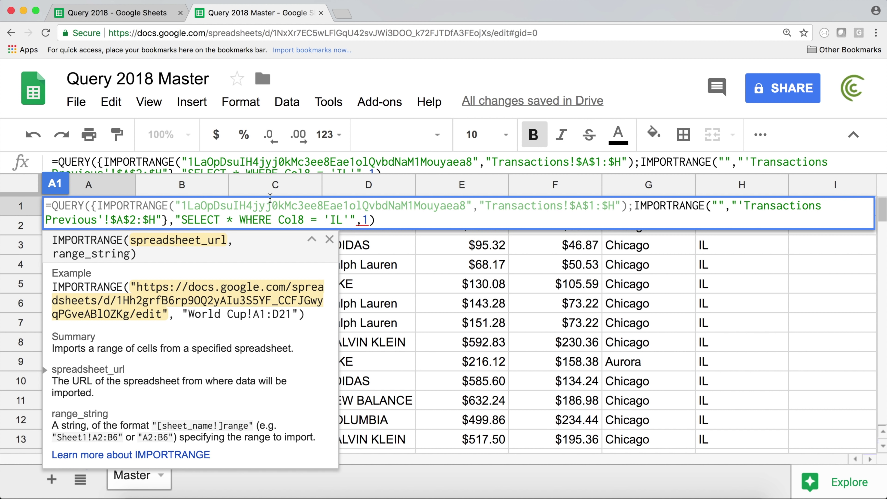
Step: Copy the first IMPORTRANGE's spreadsheet key into the second import's empty quotes
left_click(717, 206)
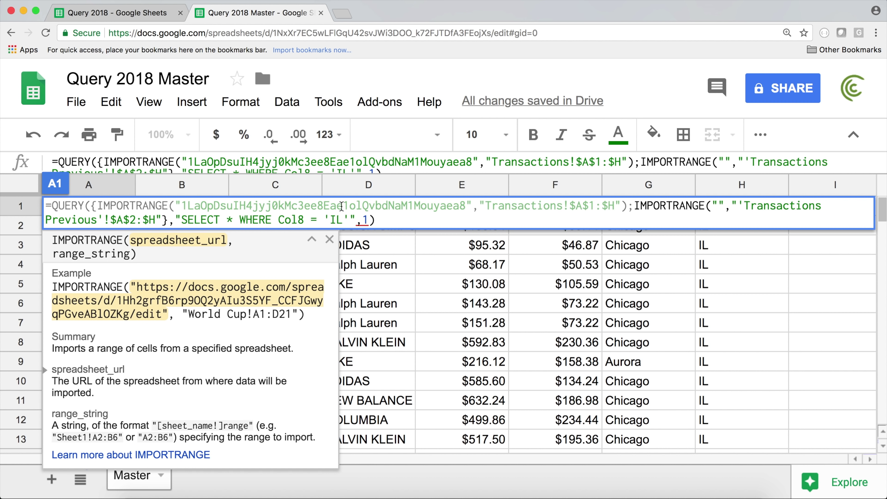
left_click(183, 205)
left_click_drag(183, 205, 470, 203)
key("ctrl+c")
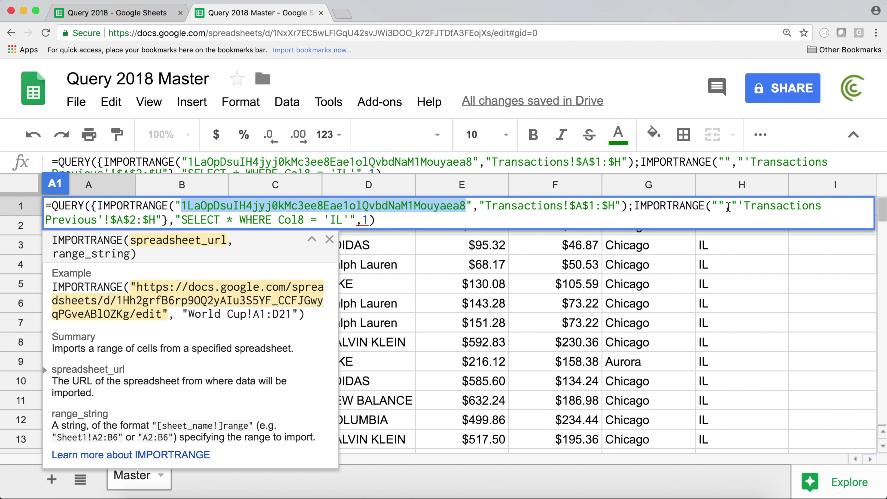
left_click(720, 206)
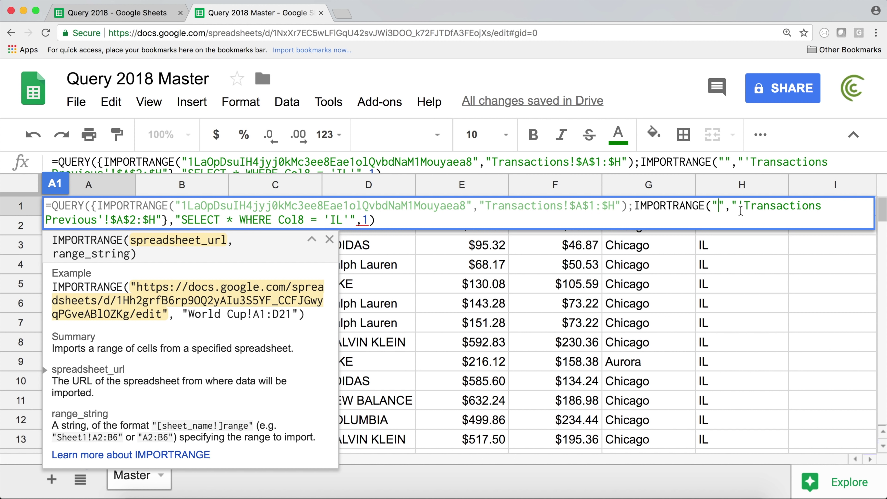
key("ctrl+v")
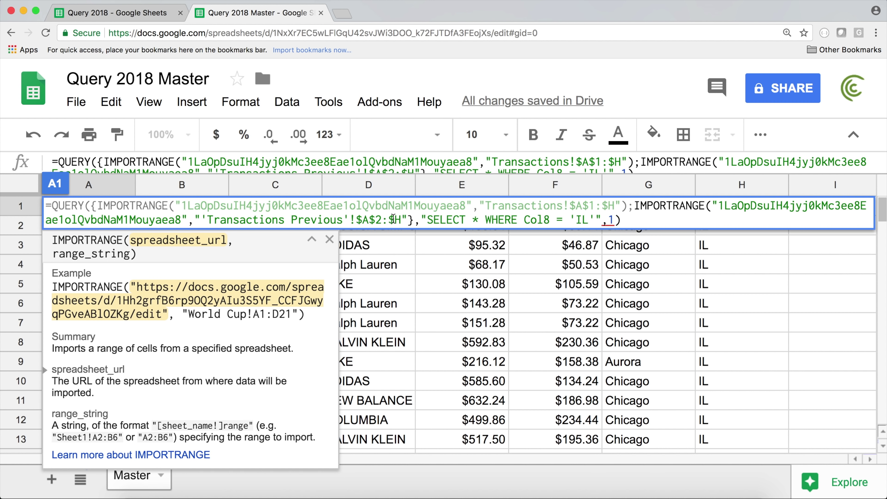
left_click(409, 220)
Step: Close the second IMPORTRANGE with ) after its Transactions Previous range
left_click(703, 207)
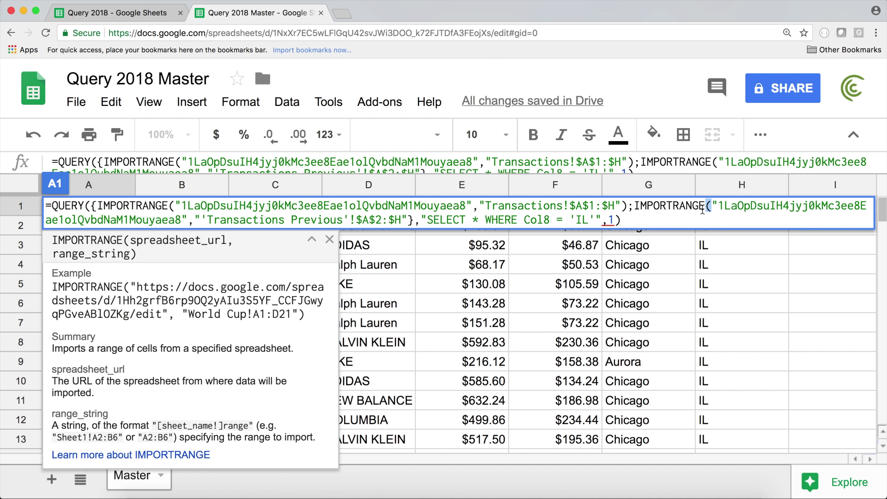
left_click(713, 206)
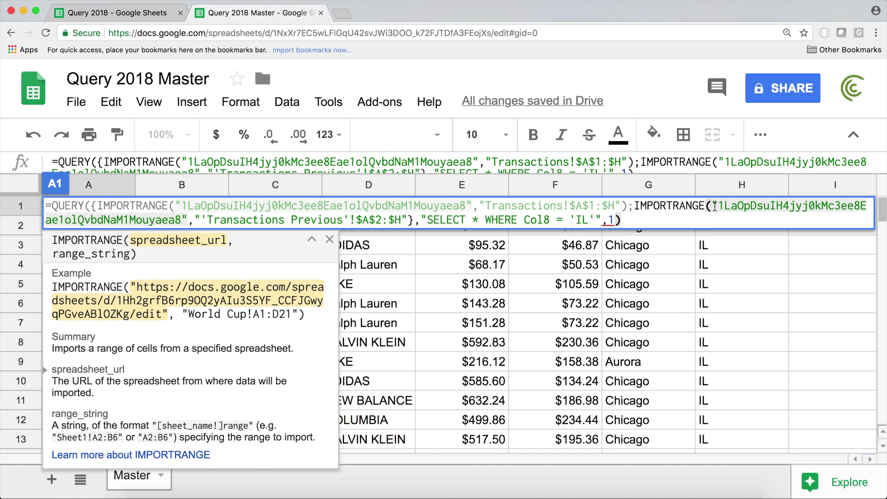
left_click(196, 220)
left_click_drag(196, 220, 410, 220)
left_click(414, 219)
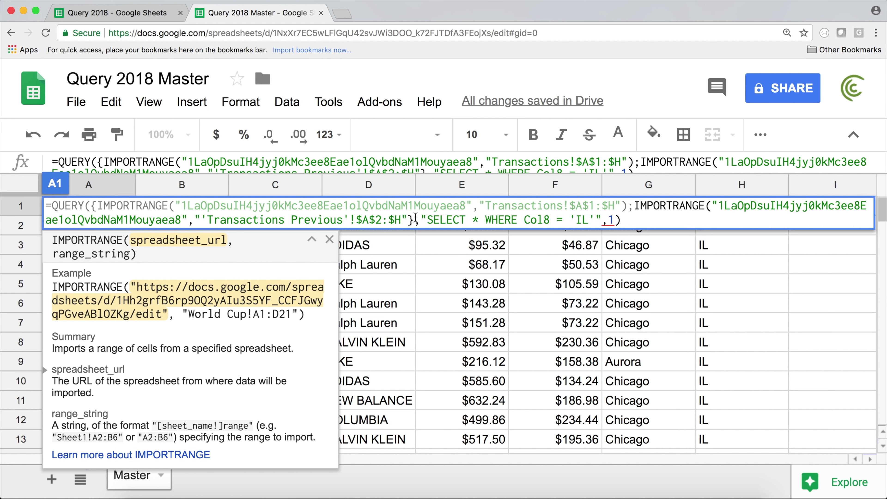
type(")")
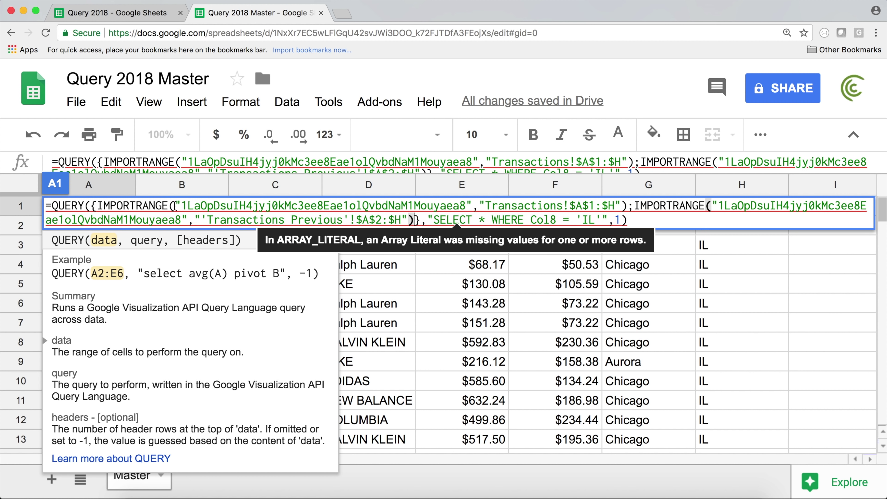
Step: Verify the parentheses and braces around both imports, then commit the QUERY formula
left_click(629, 205)
left_click(716, 203)
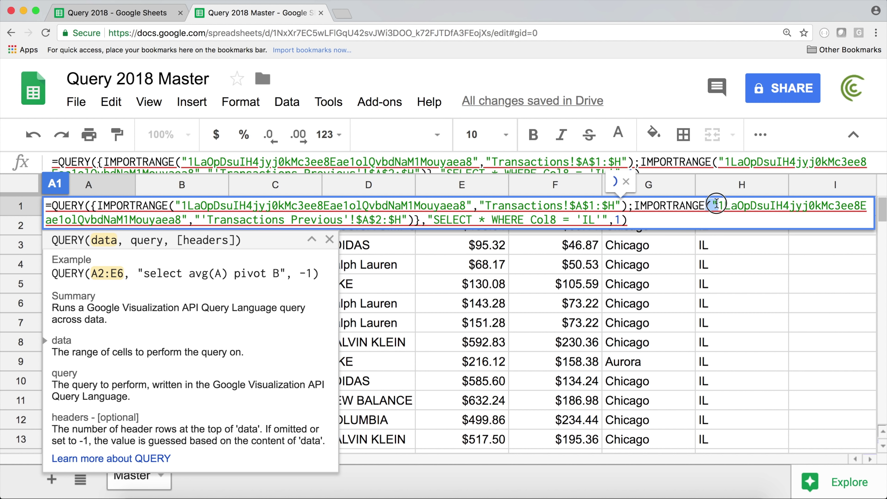
left_click(414, 220)
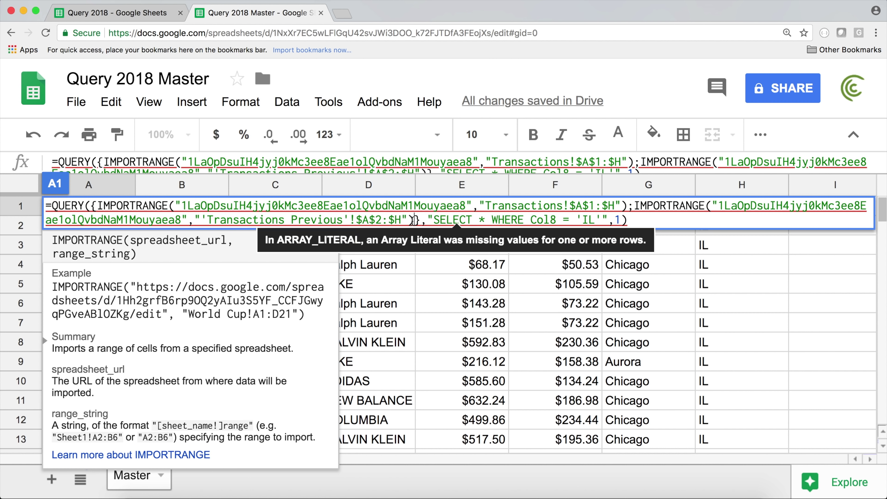
left_click(394, 221)
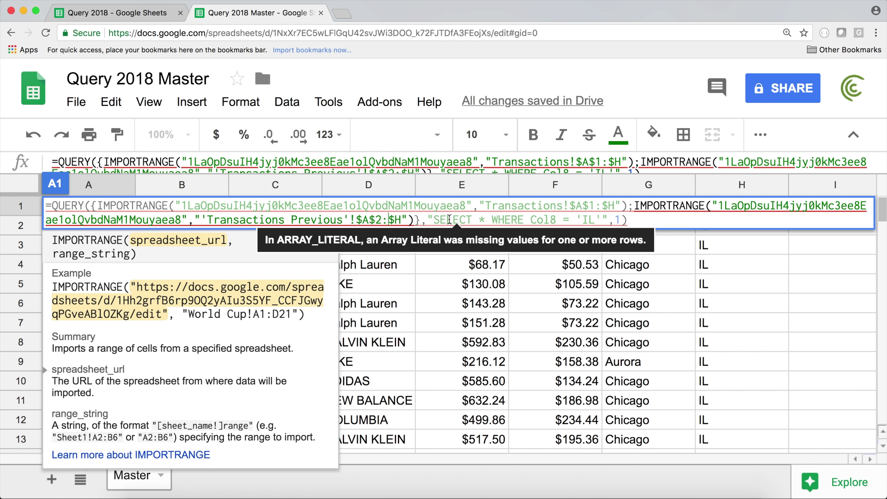
left_click_drag(415, 220, 92, 205)
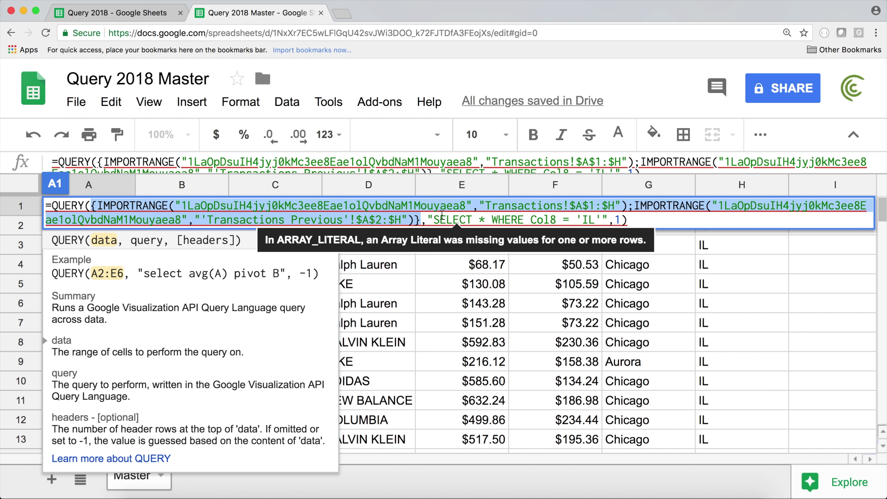
left_click(640, 220)
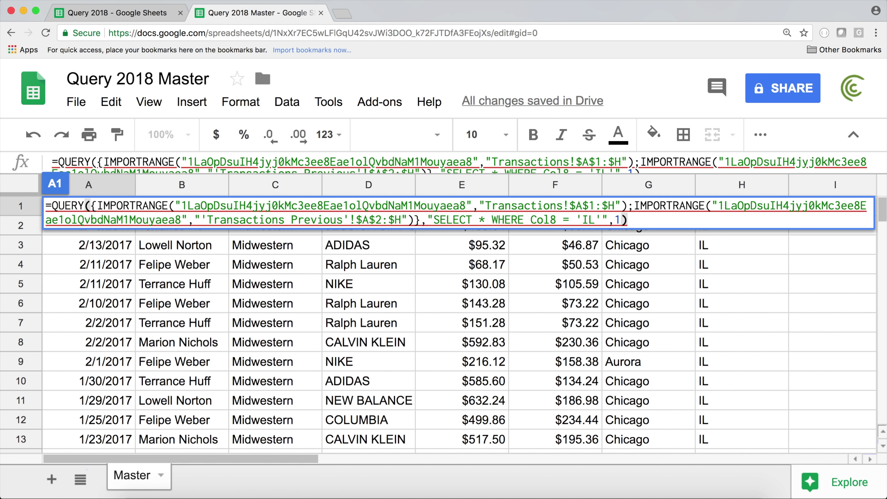
key("Return")
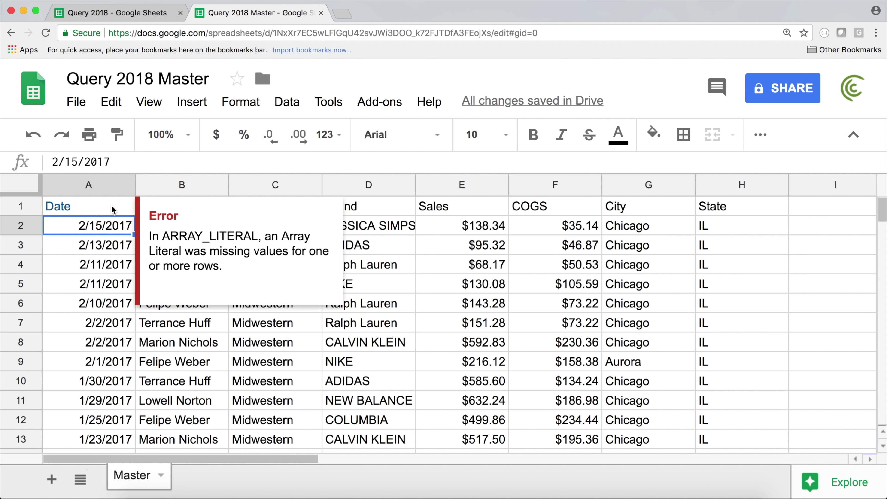
Step: Read A1's array literal error and scroll through the Master sheet's results
left_click(113, 210)
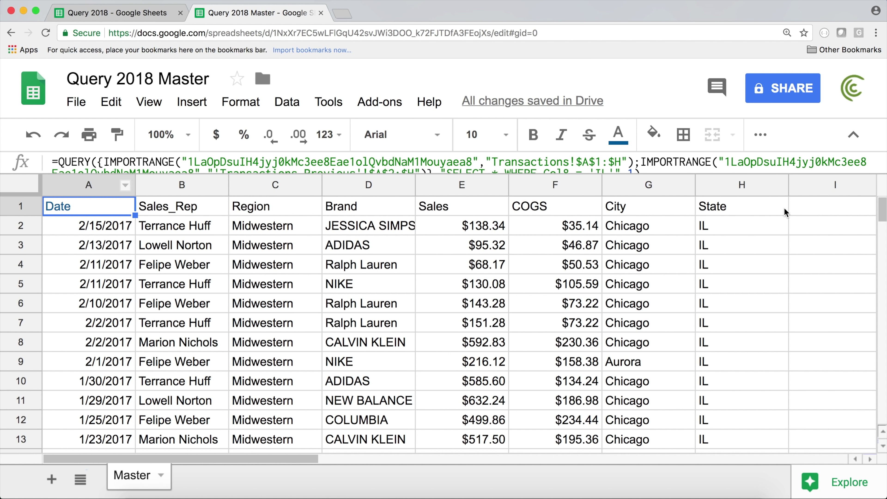
scroll(703, 245, "down", 20)
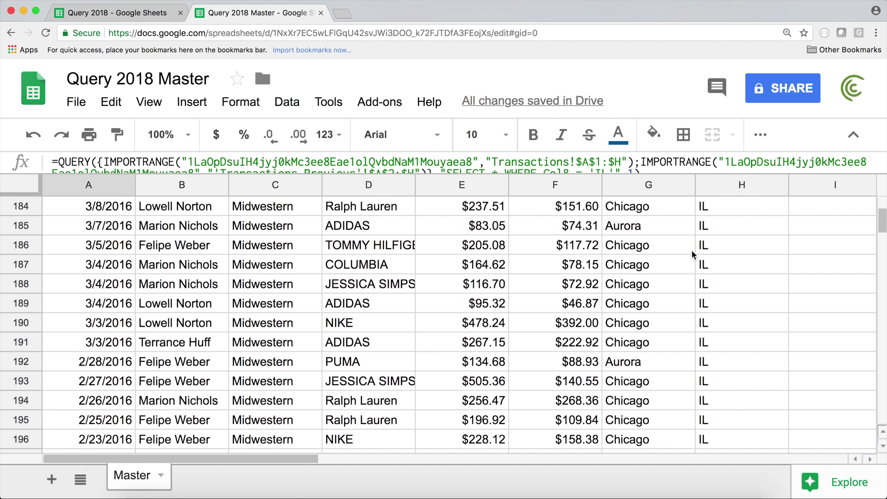
scroll(885, 189, "down", 3)
left_click_drag(884, 223, 880, 199)
Step: Compare the Transactions and Transactions Previous sheets in Query 2018, then return and enlarge the formula bar
left_click(192, 18)
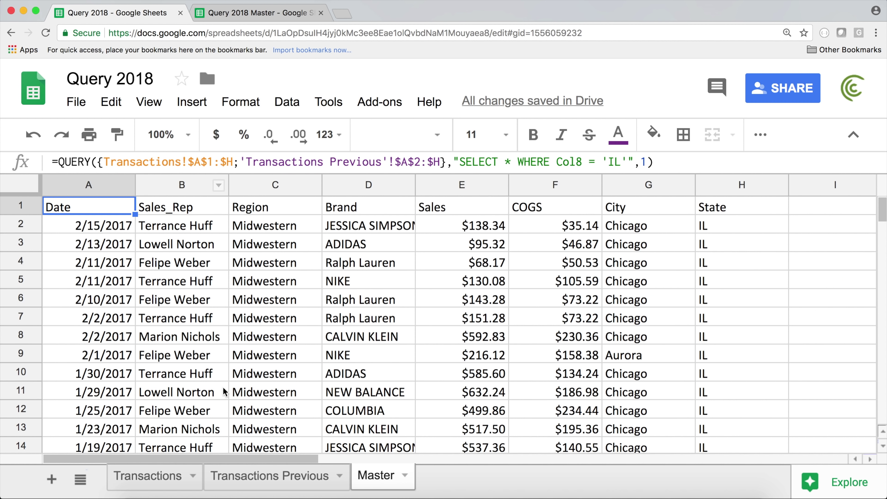
left_click(182, 479)
left_click(247, 478)
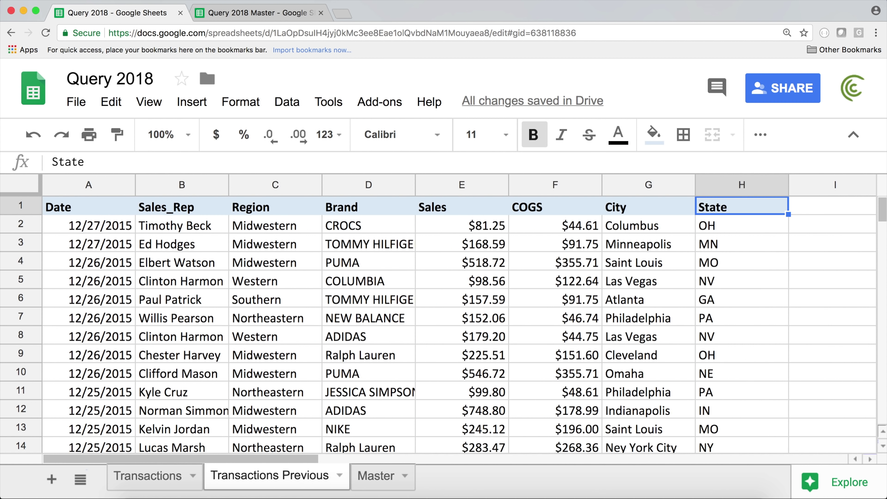
left_click(285, 20)
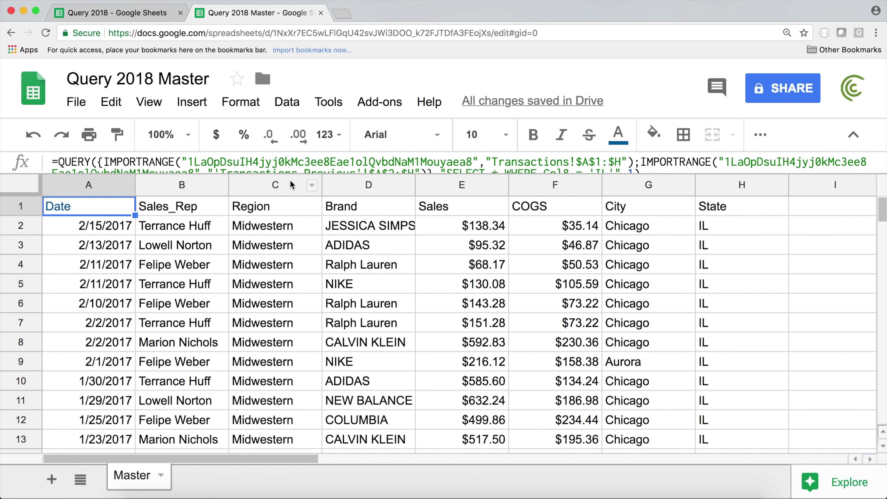
left_click_drag(280, 174, 280, 212)
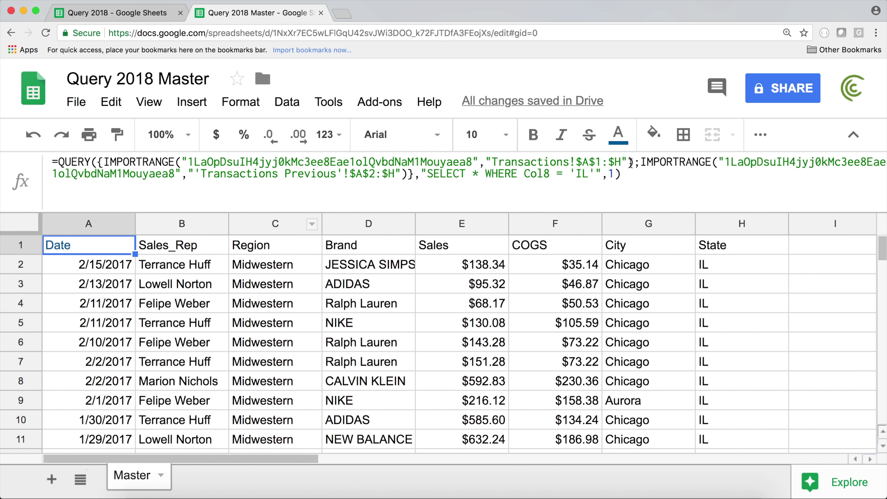
Step: Replace 'IL' with 'CA' in the QUERY's Col8 condition and commit
left_click(604, 176)
double_click(580, 174)
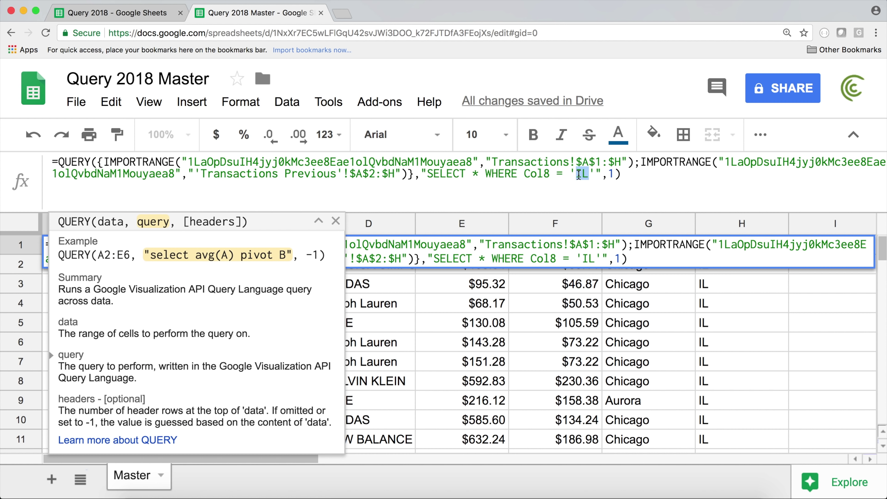
type("CA")
key("Return")
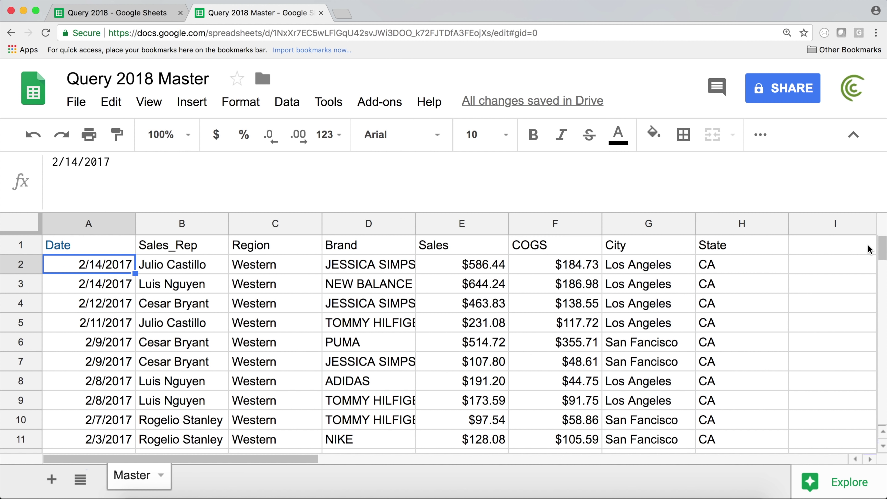
mouse_move(880, 254)
left_mouse_down()
mouse_move(881, 280)
mouse_move(882, 241)
left_mouse_up()
Step: Inspect A1's formula around the Col8 = 'CA' condition without changing it
left_click(71, 244)
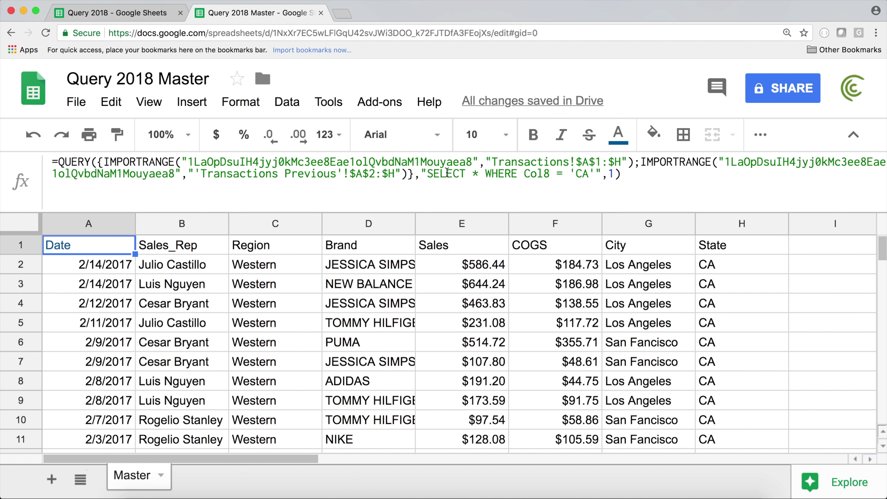
left_click(572, 175)
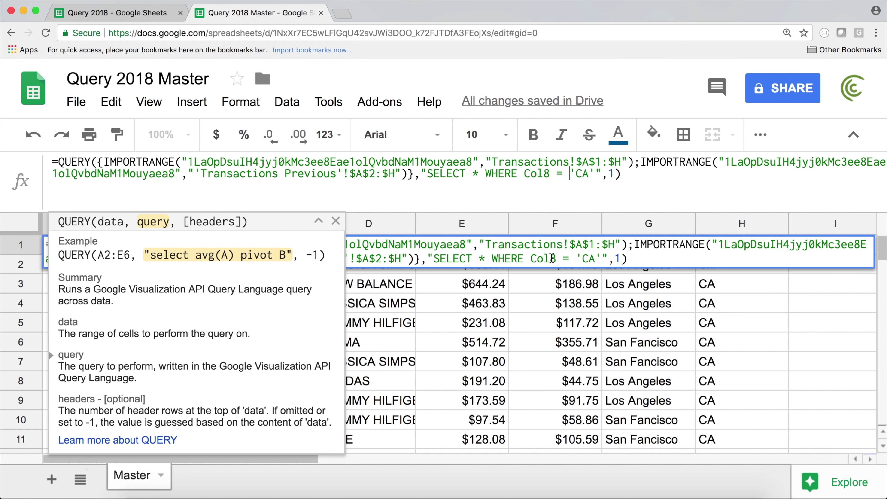
left_click(533, 261)
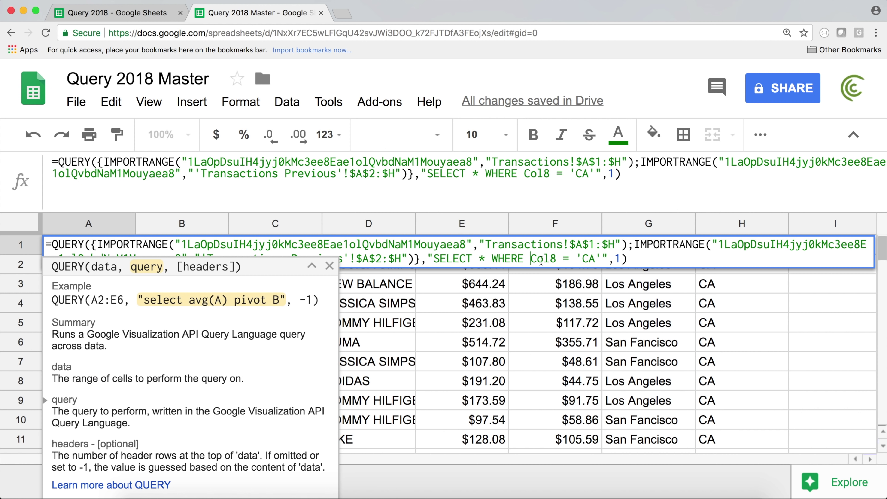
key("Escape")
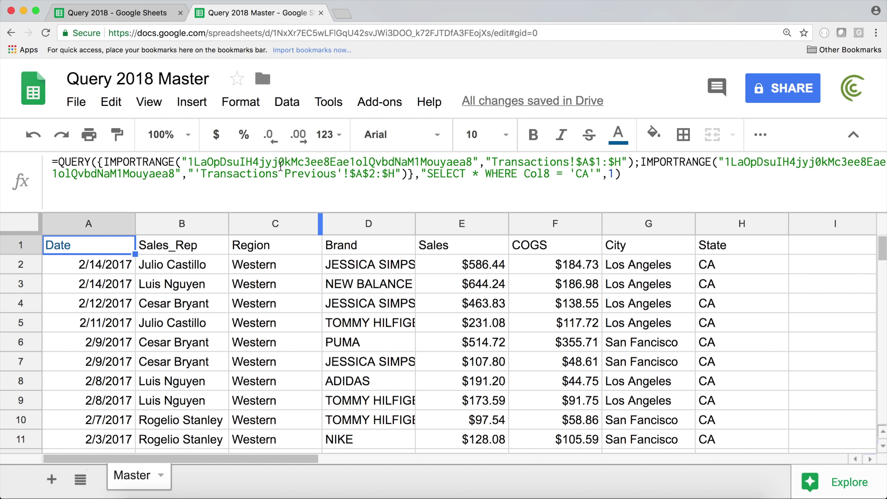
left_click(642, 163)
Step: Review the second IMPORTRANGE argument, then move to the Query 2018 spreadsheet's browser tab
left_click_drag(643, 162, 407, 174)
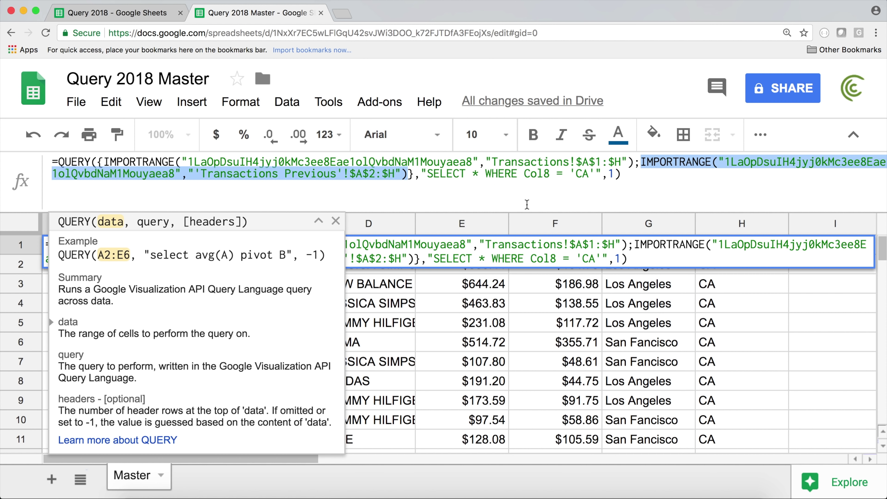
key("Return")
left_click(102, 246)
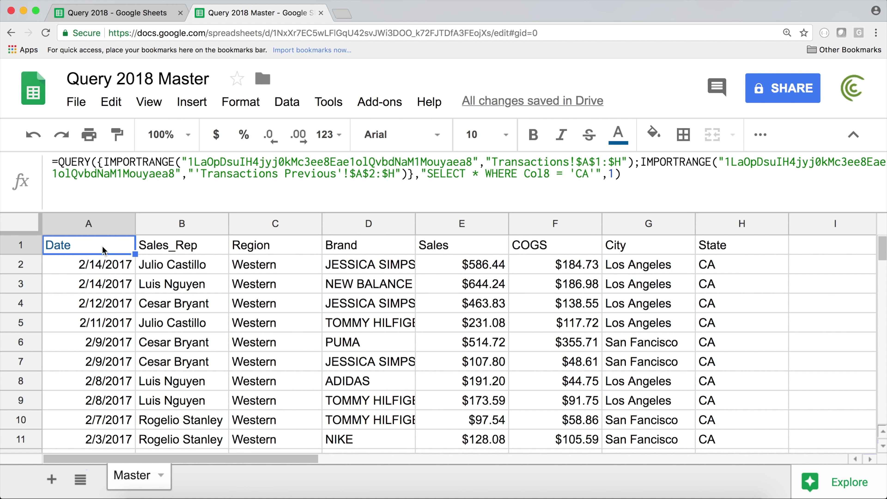
left_click(134, 12)
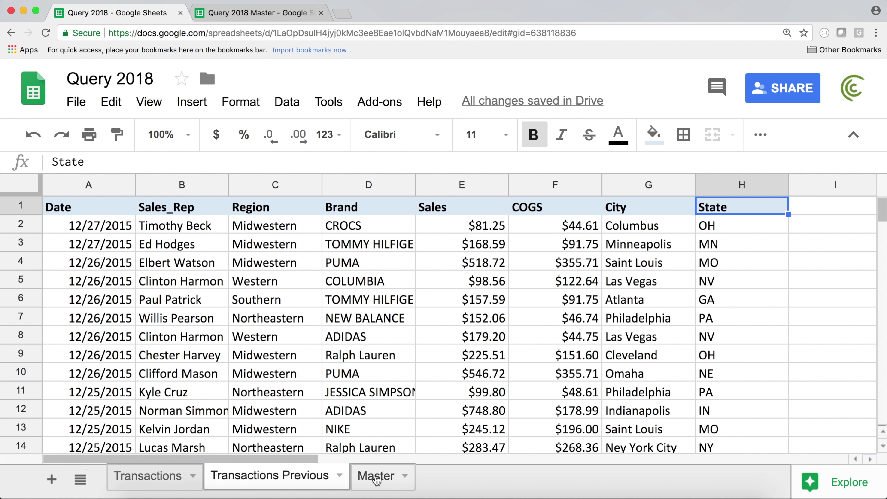
Step: Open the Master sheet in Query 2018 to view its IL Chicago results
left_click(376, 479)
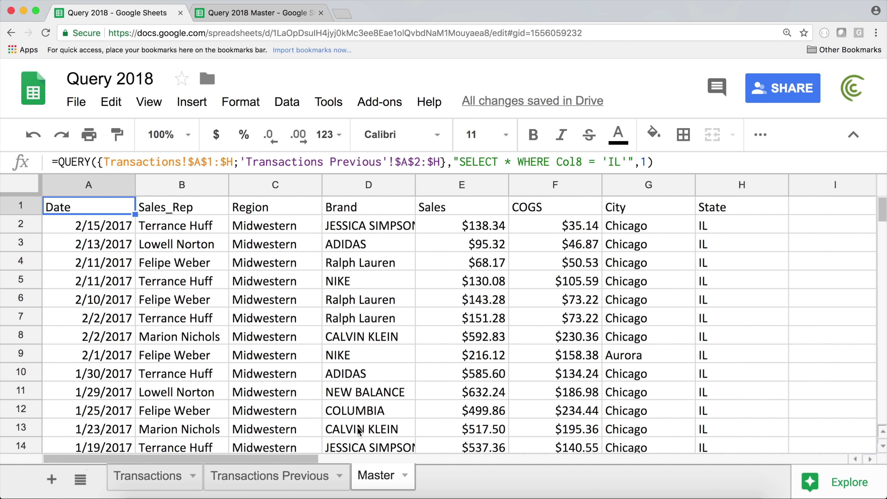
Step: Add a new sheet and rename it REPORT
left_click(51, 479)
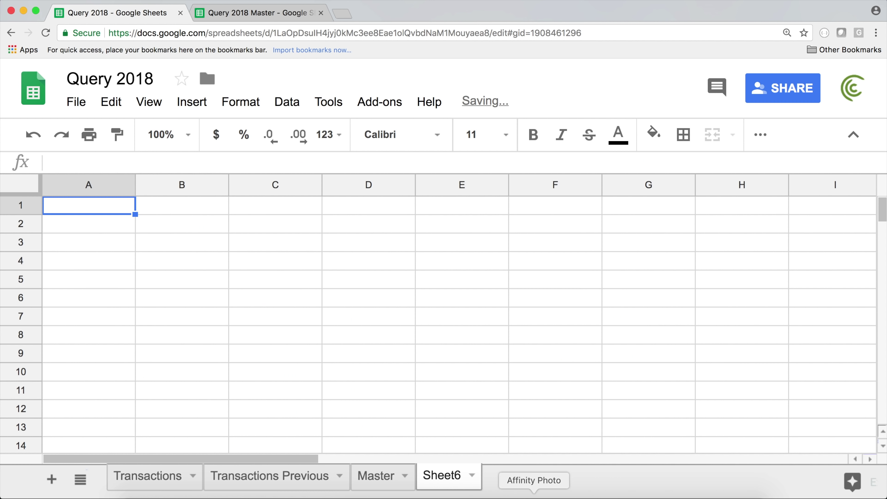
double_click(453, 481)
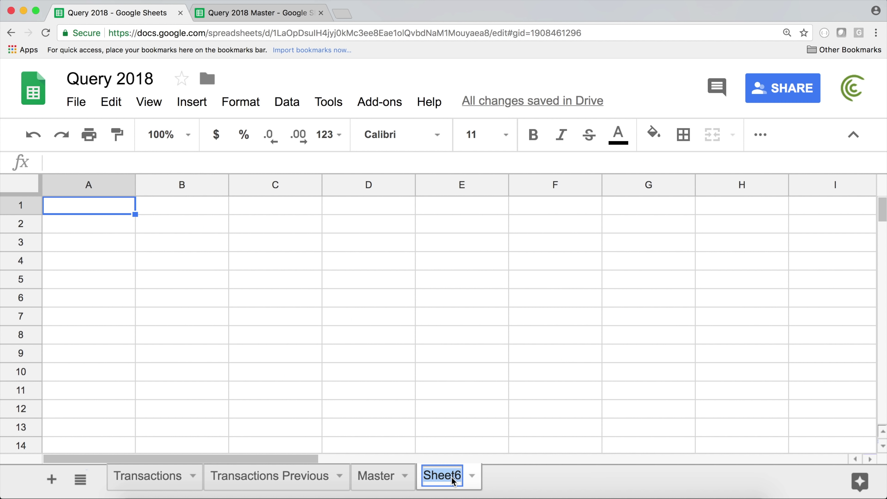
type("REPORT")
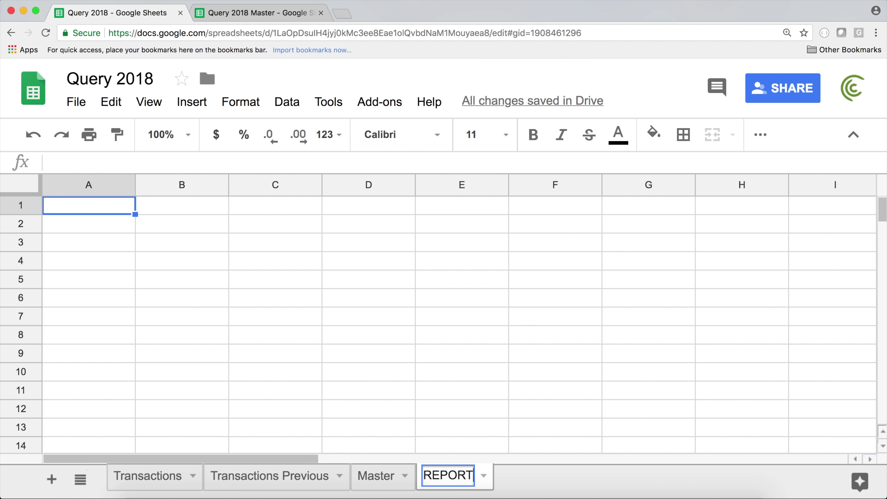
key("Return")
Step: Check the City and State columns G and H on Transactions, then return to REPORT
left_click(153, 476)
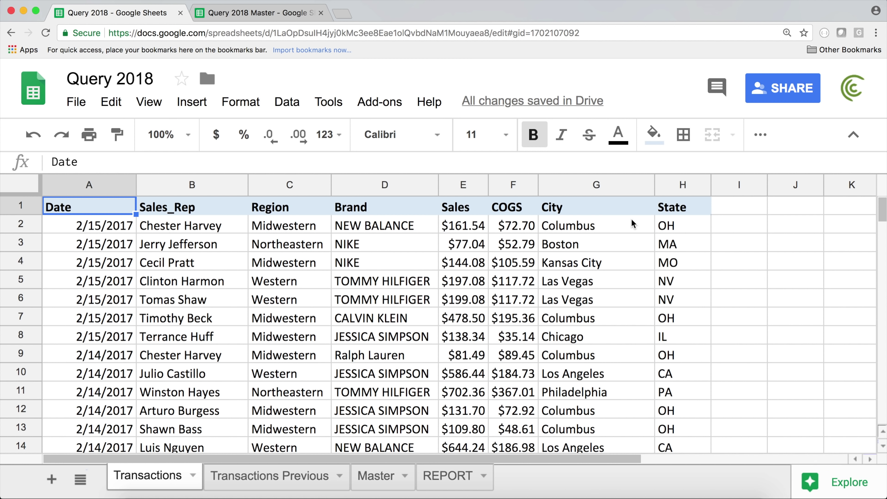
left_click_drag(584, 210, 668, 250)
left_click(595, 284)
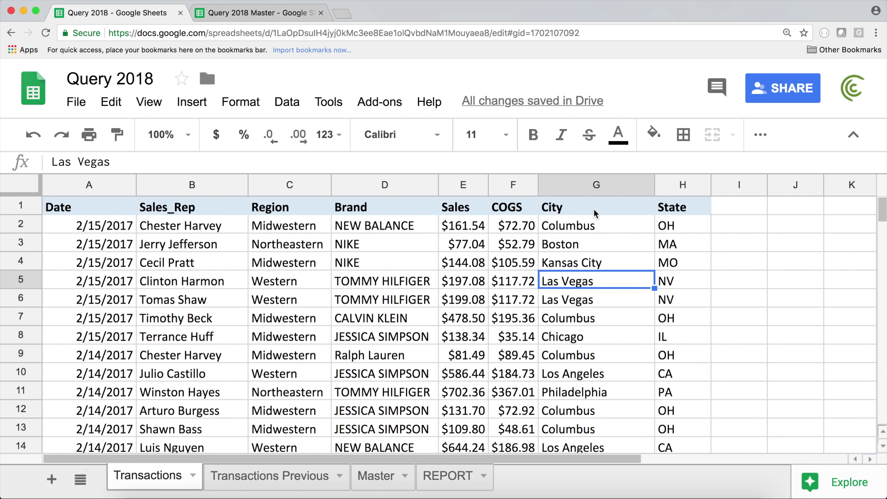
left_click(449, 476)
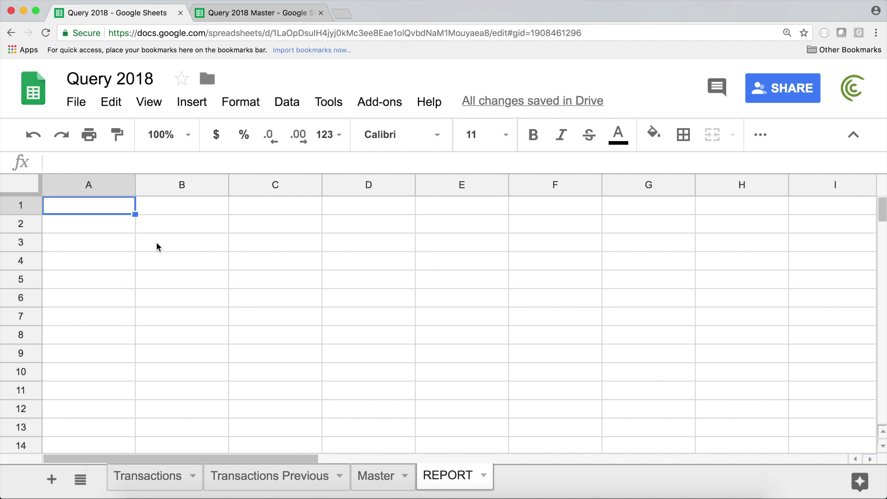
Step: Start =QUERY in REPORT!A1 with data Transactions!$A$1:$H$2771 and begin the "SELECT string
type("=QUERY")
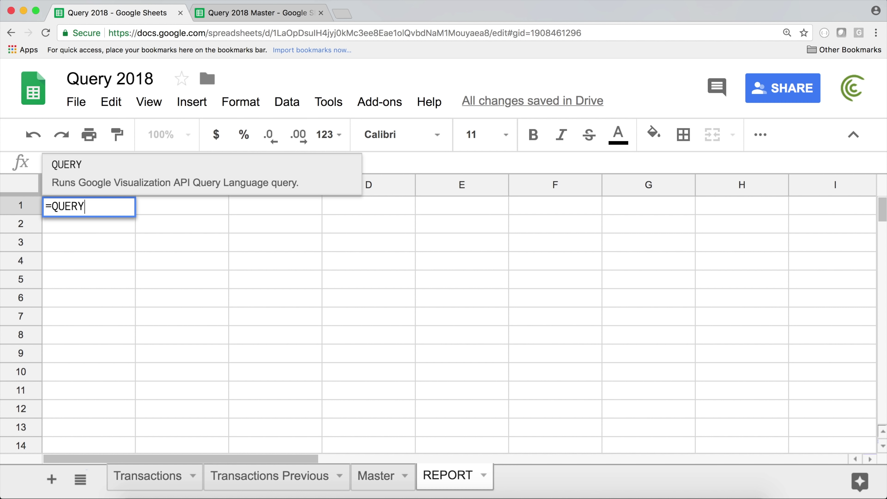
type("(")
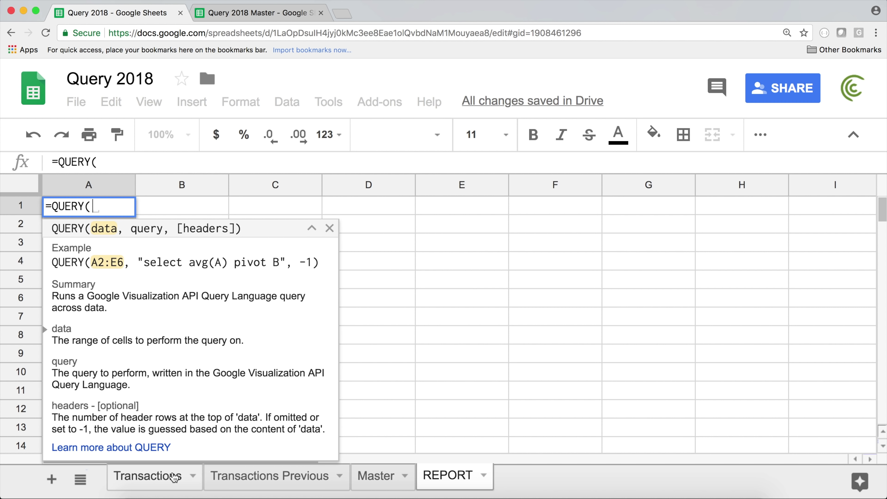
left_click(150, 483)
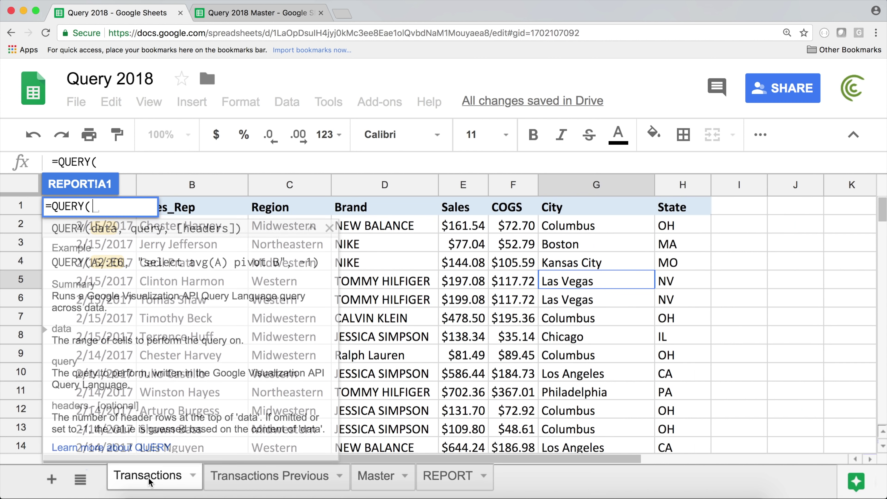
left_click(196, 211)
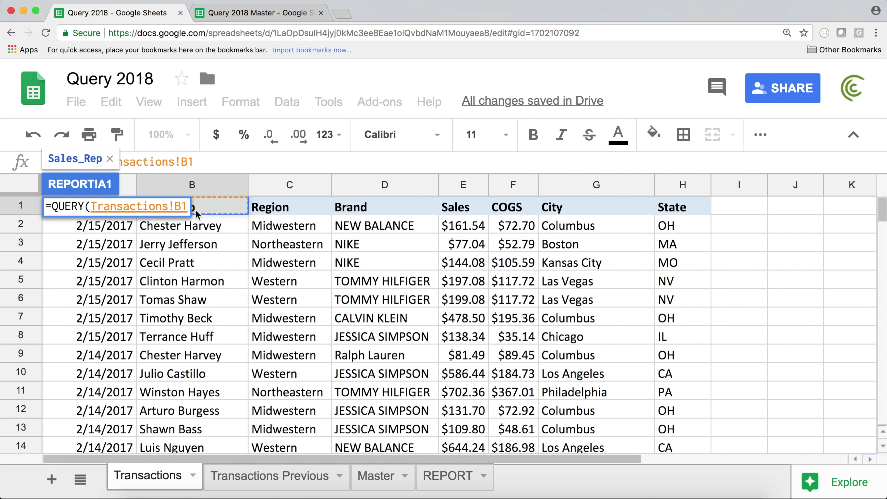
key("Left")
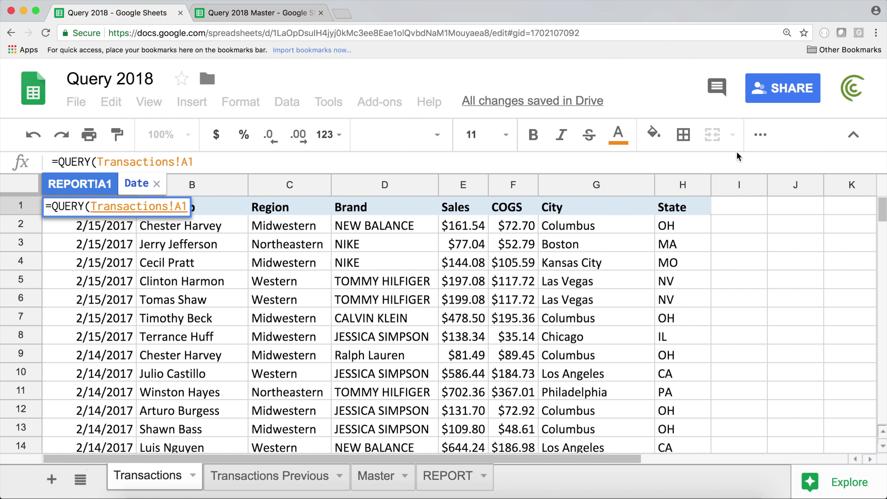
left_click(681, 209)
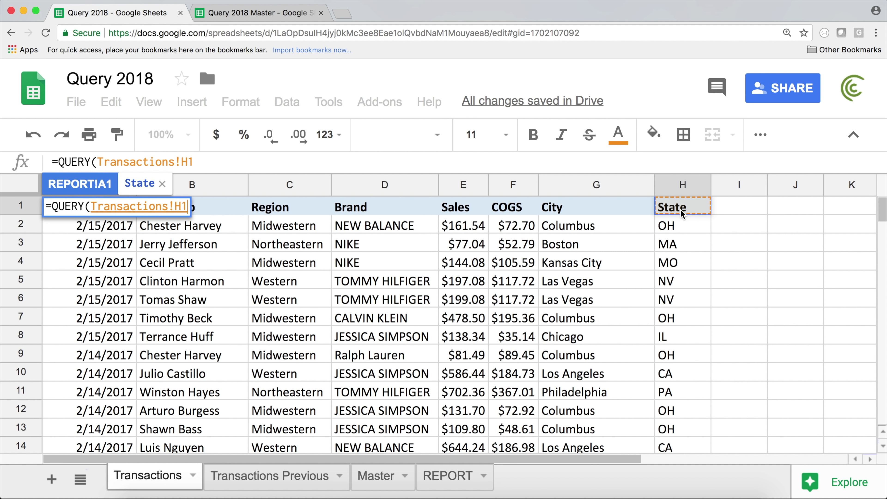
key("ctrl+shift+Left")
key("ctrl+shift+Down")
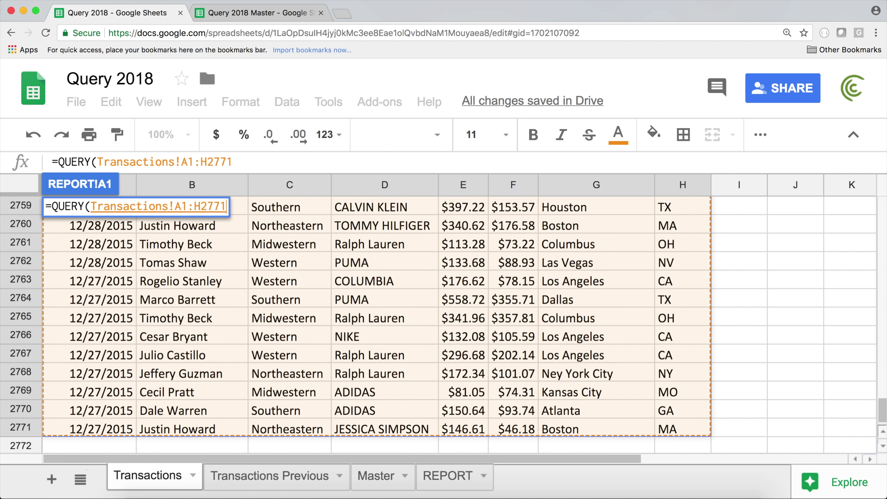
key("F4")
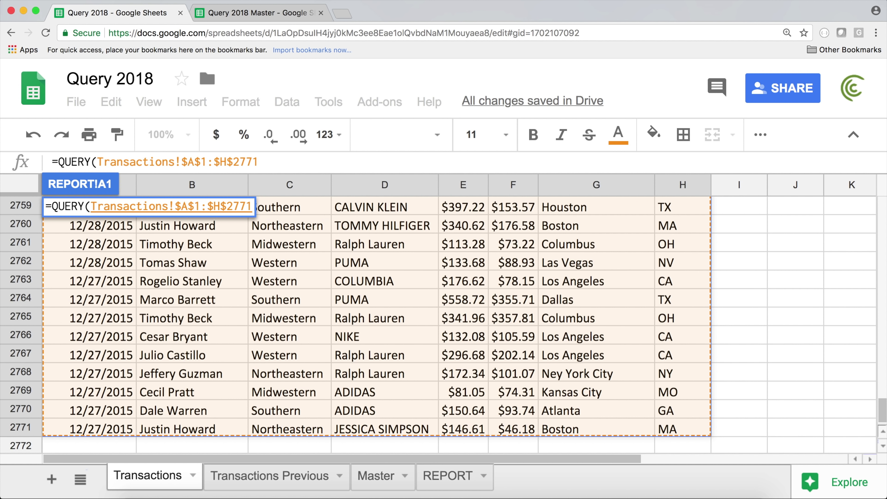
type(",")
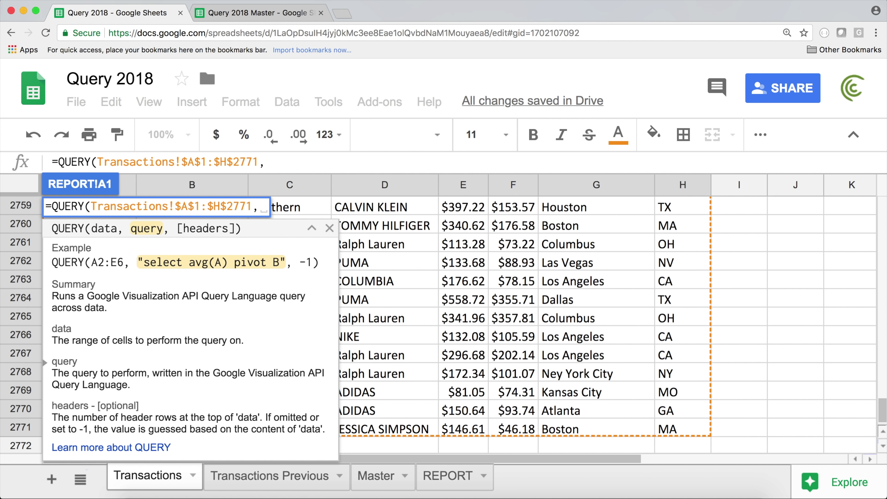
type("\"")
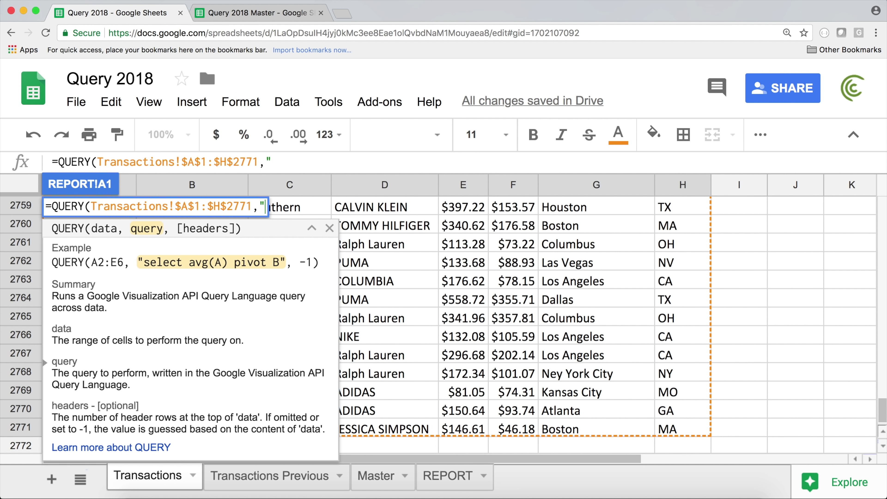
type("SELECT")
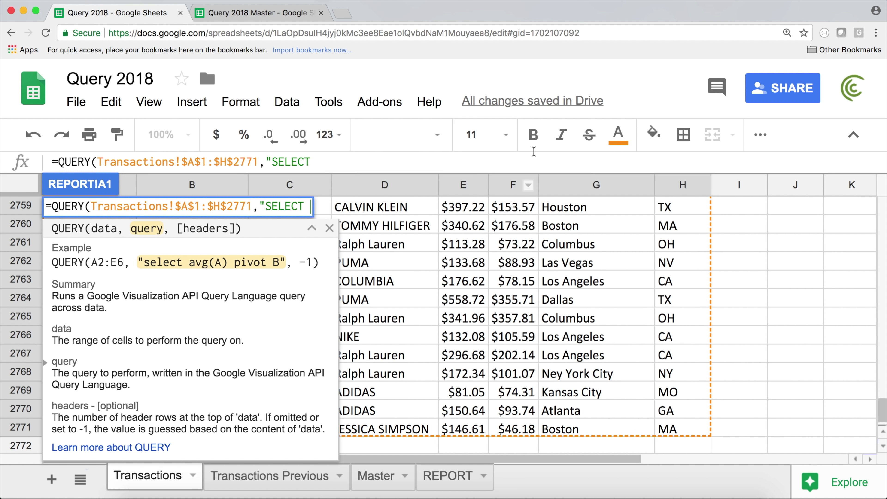
Step: Complete the query as "SELECT SUM(E) GORUP BY G, H" with 1 header row and commit
left_click_drag(885, 410, 885, 201)
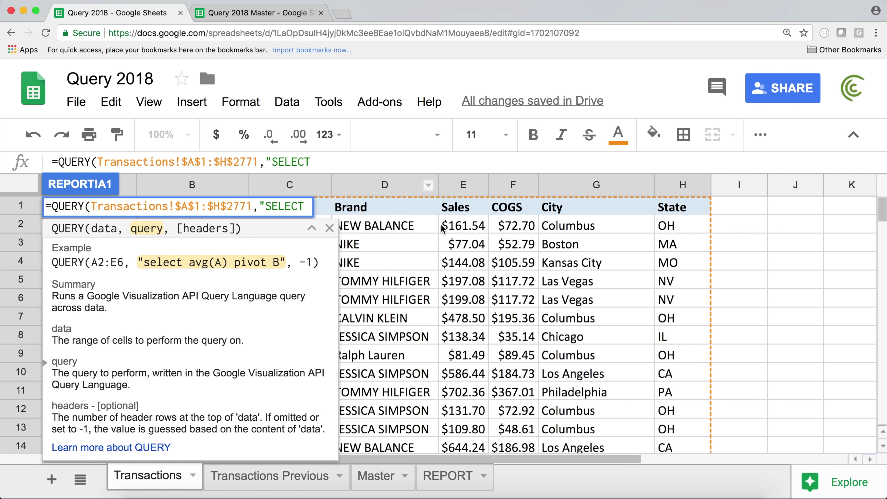
left_click(344, 158)
type("SUM")
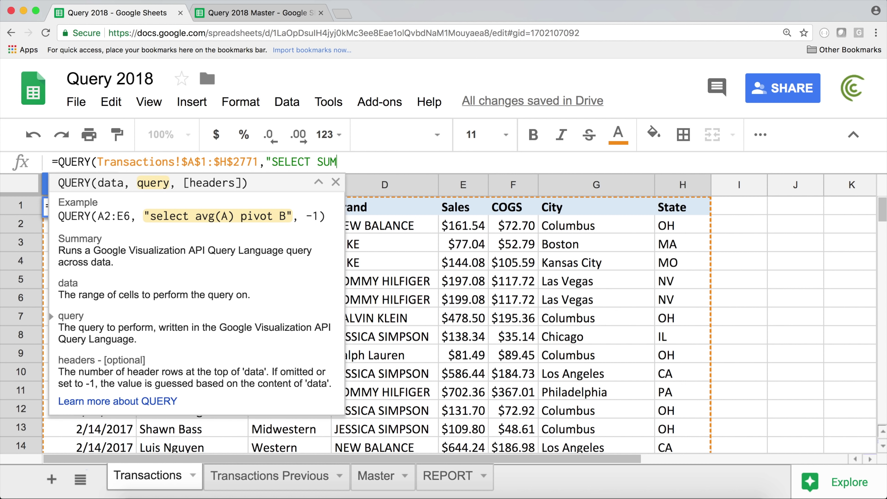
type("(E) GORUP BY ")
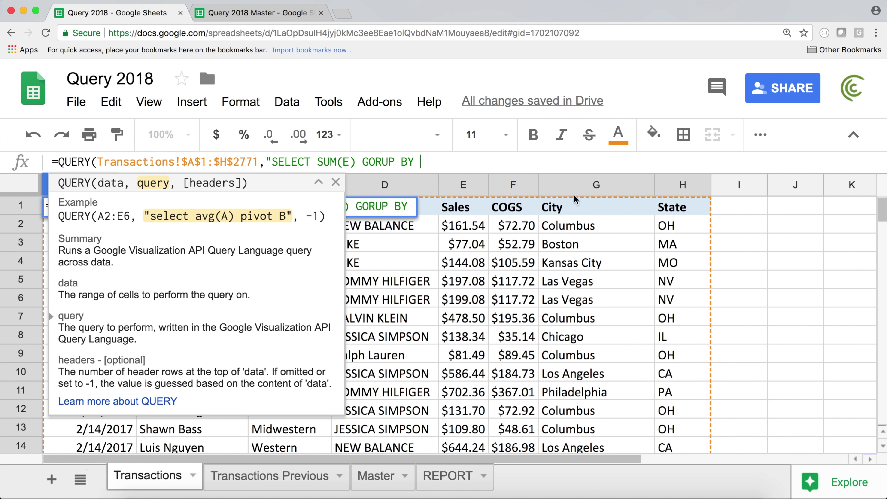
type("G, H")
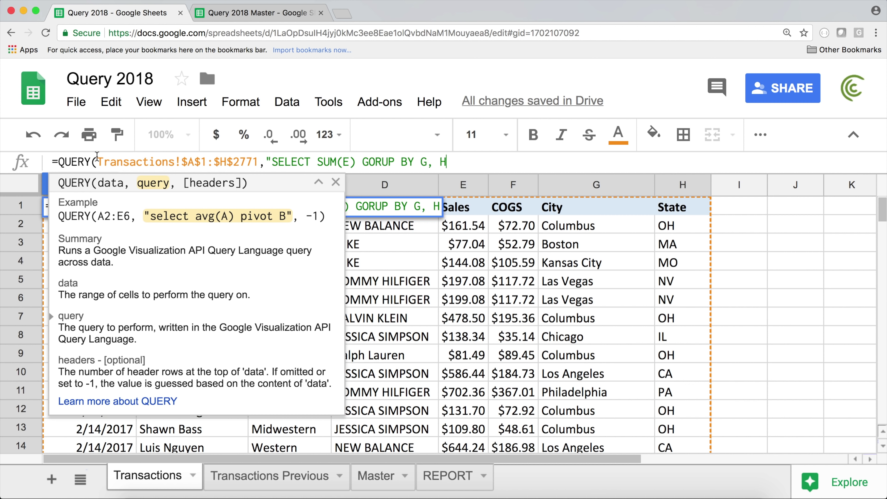
left_click_drag(96, 162, 246, 155)
key("End")
type("\",")
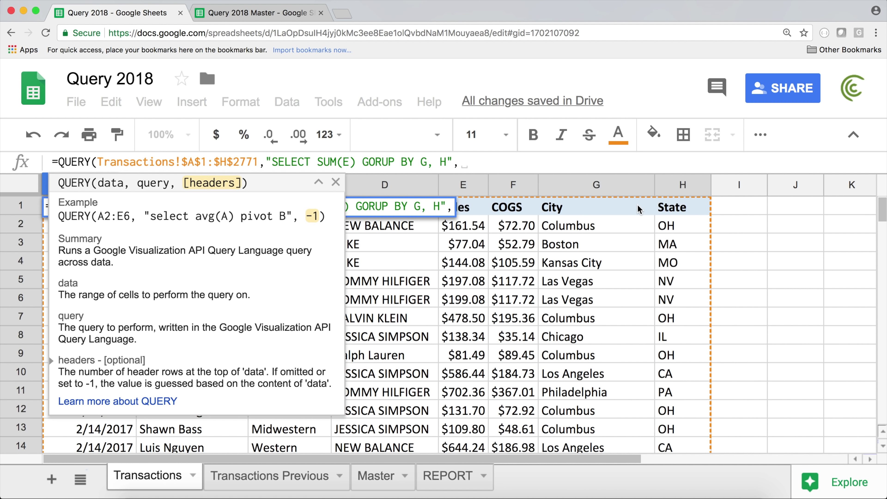
type("1)")
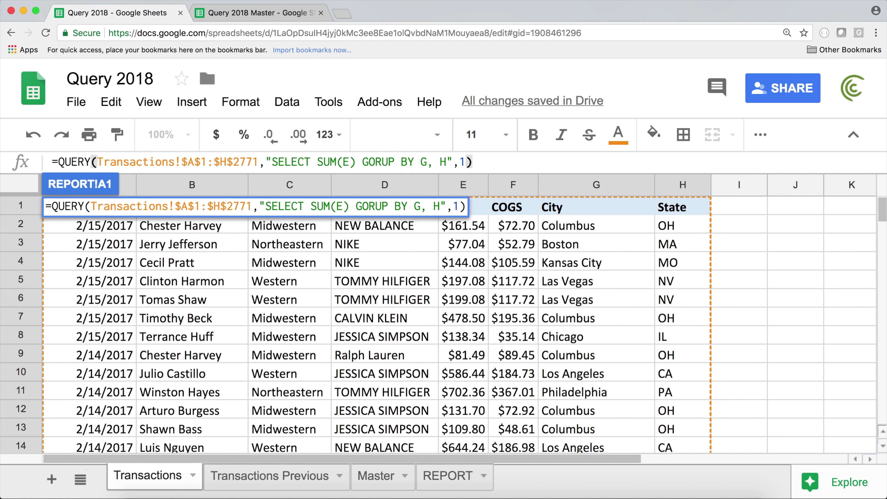
key("Return")
Step: Fix the typo GORUP to GROUP in A1's QUERY and recommit the formula
mouse_move(107, 211)
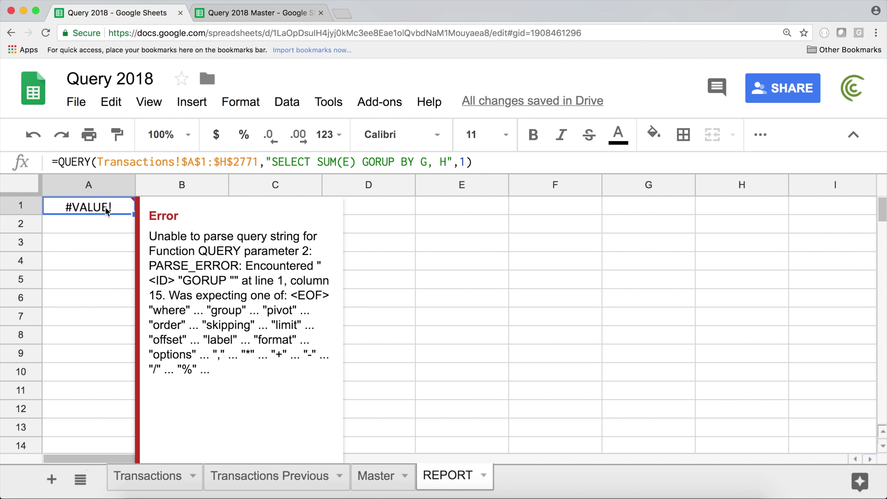
double_click(106, 210)
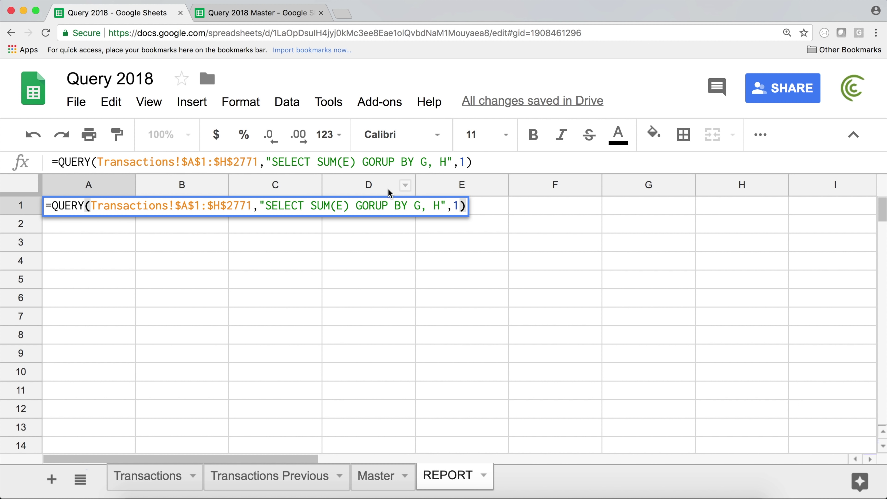
left_click(369, 204)
key("BackSpace")
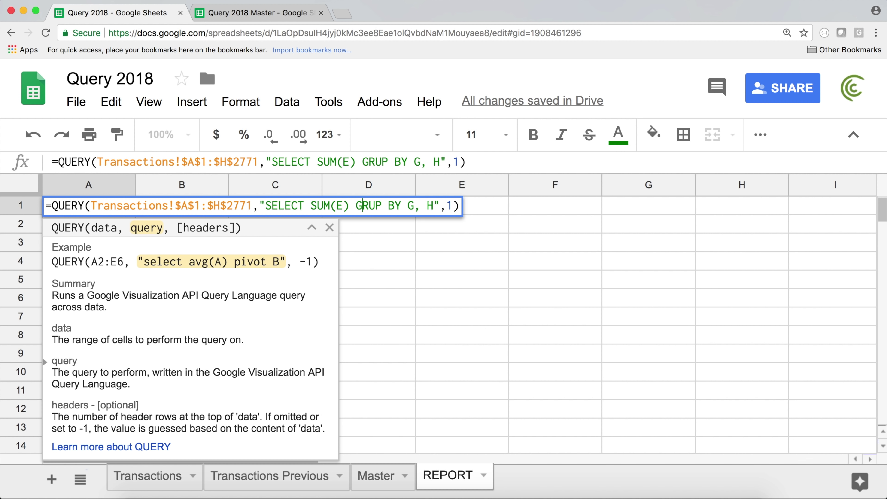
type("O")
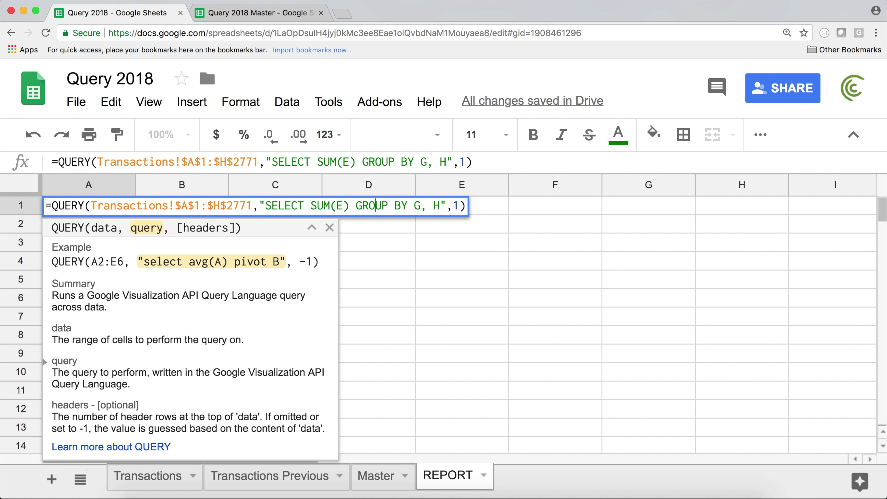
key("Return")
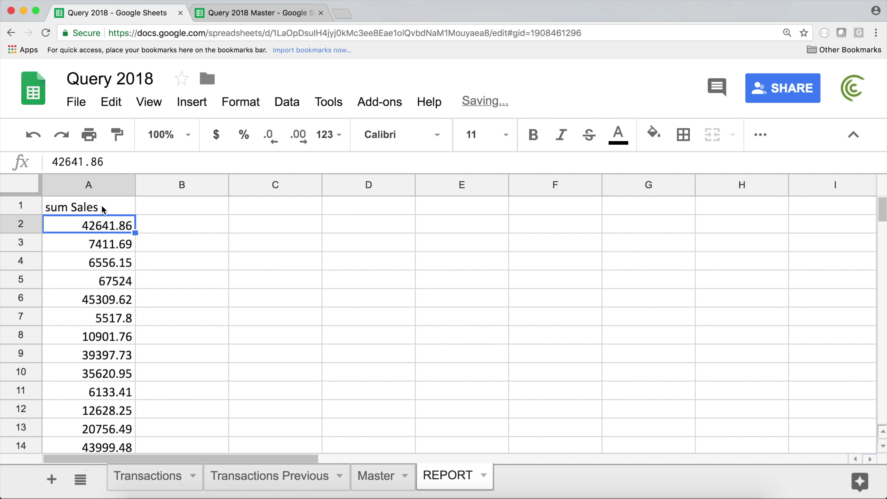
Step: Add G, H (City and State) before SUM(E) in A1's QUERY select clause
left_click_drag(106, 206, 103, 335)
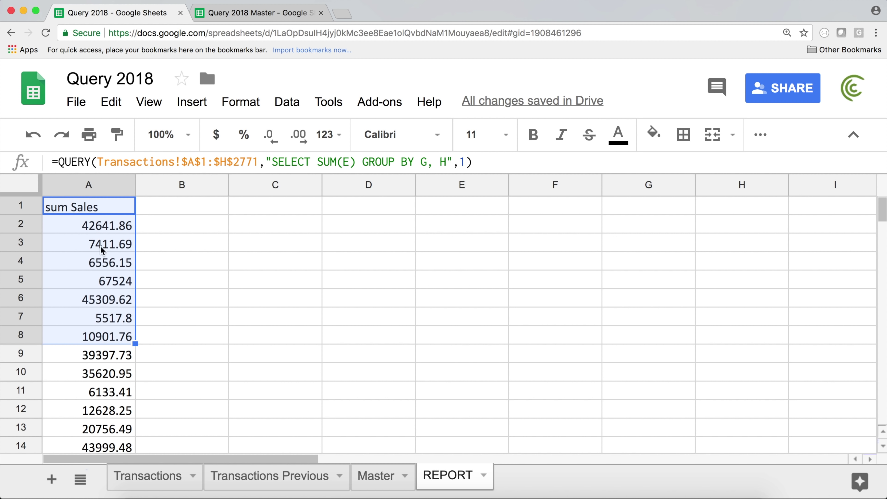
double_click(101, 208)
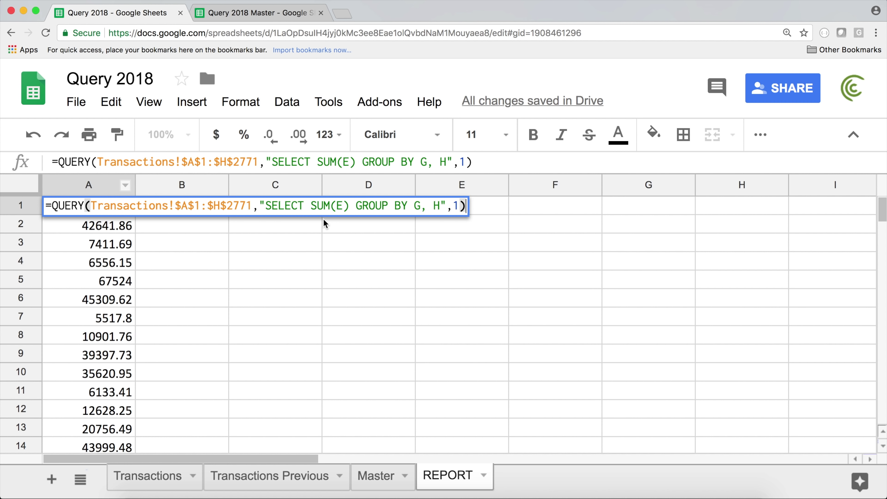
left_click(313, 205)
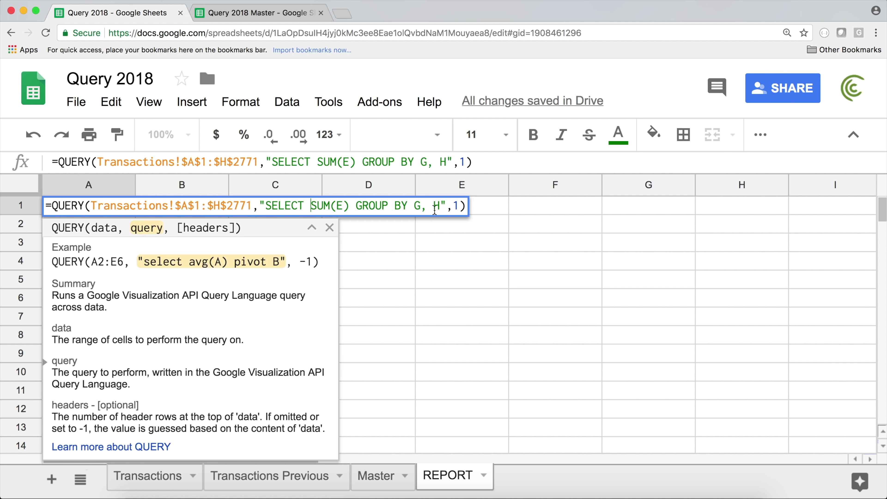
type("G, H,")
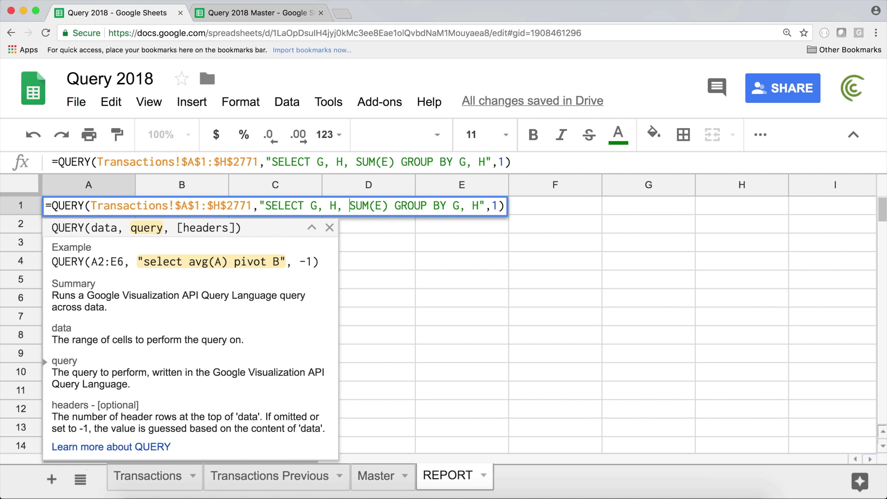
key("Return")
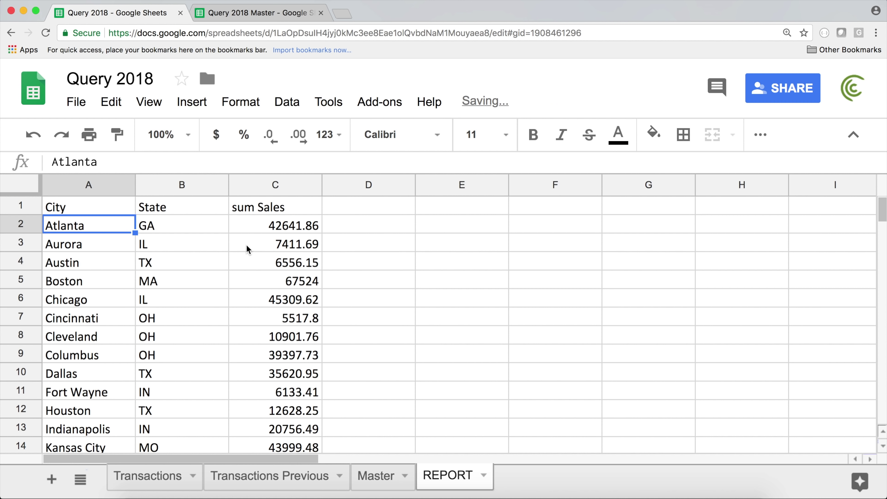
Step: Check the per-city sum Sales totals, such as Chicago's 45309.62, in the report table
scroll(110, 253, "down", 10)
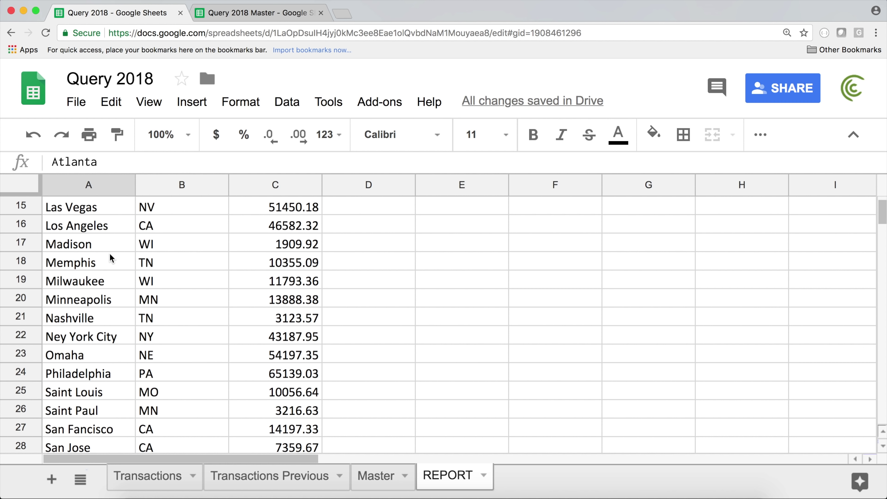
scroll(110, 253, "up", 10)
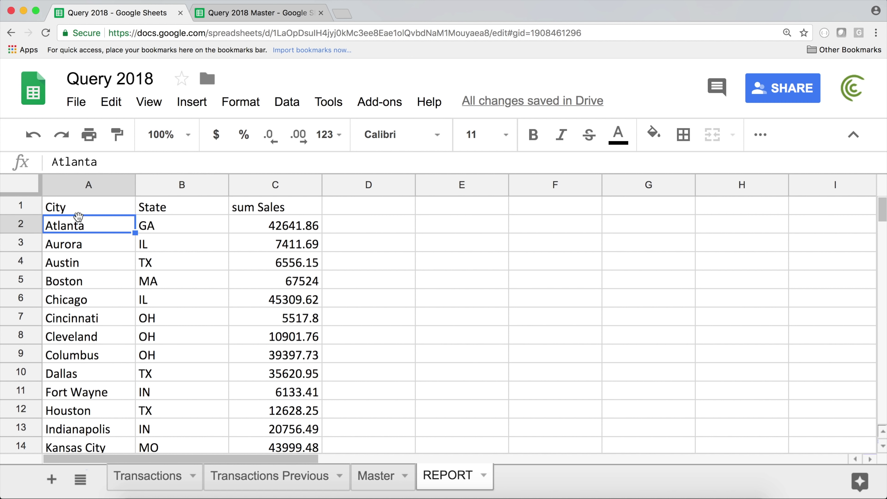
left_click_drag(83, 206, 178, 279)
left_click_drag(282, 209, 279, 392)
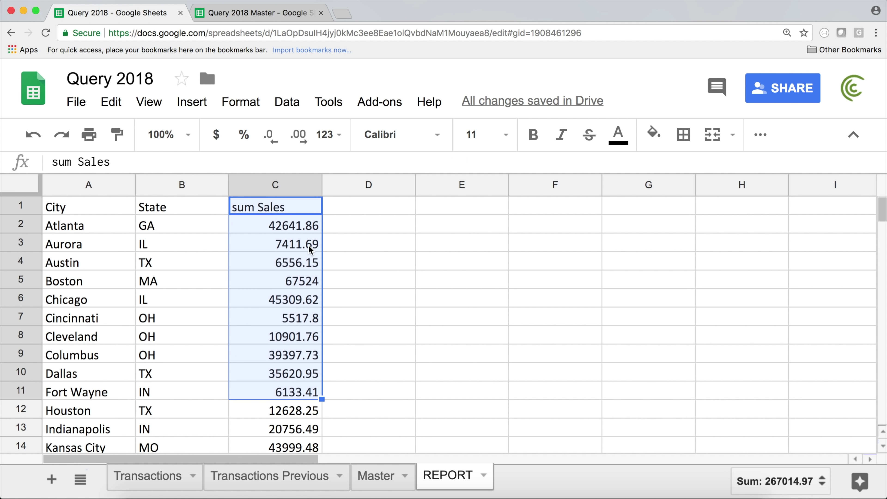
left_click(292, 299)
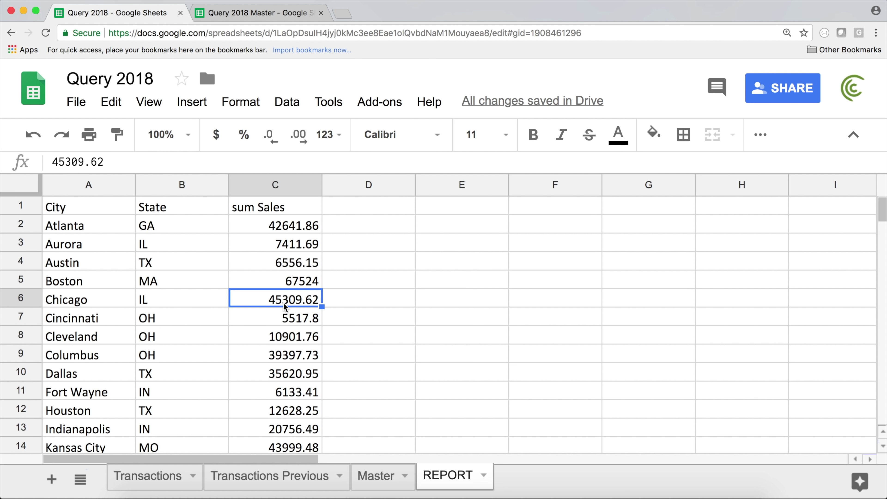
left_click_drag(261, 215, 282, 390)
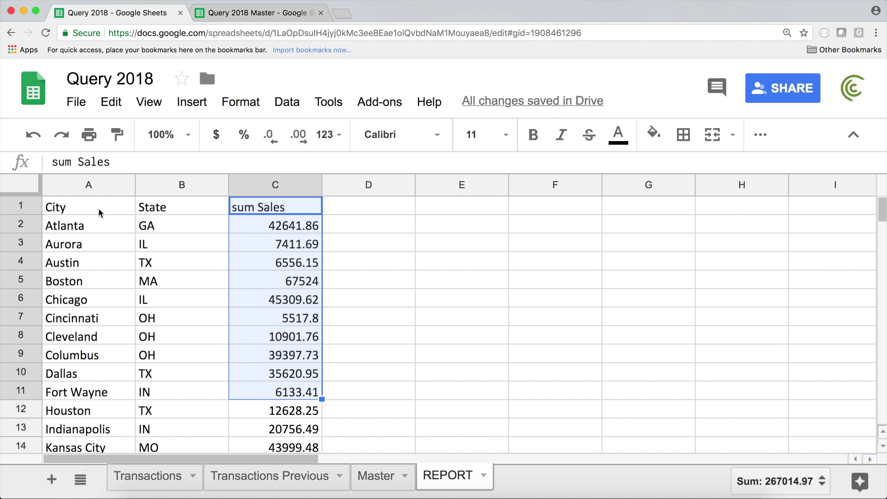
left_click_drag(90, 207, 297, 372)
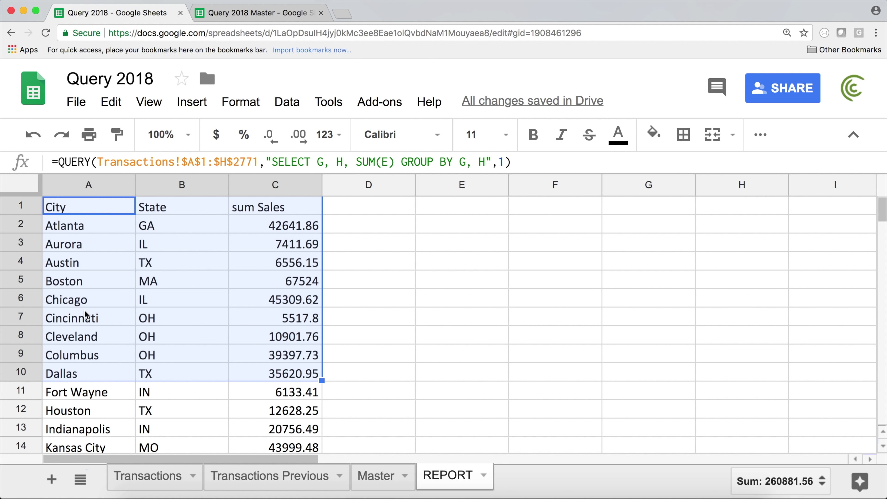
double_click(65, 207)
left_click_drag(53, 206, 529, 210)
key("super+c")
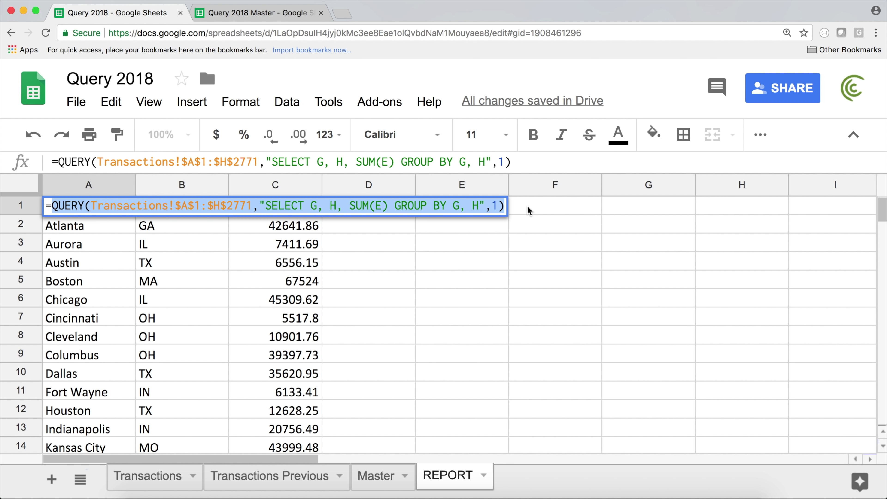
key("Escape")
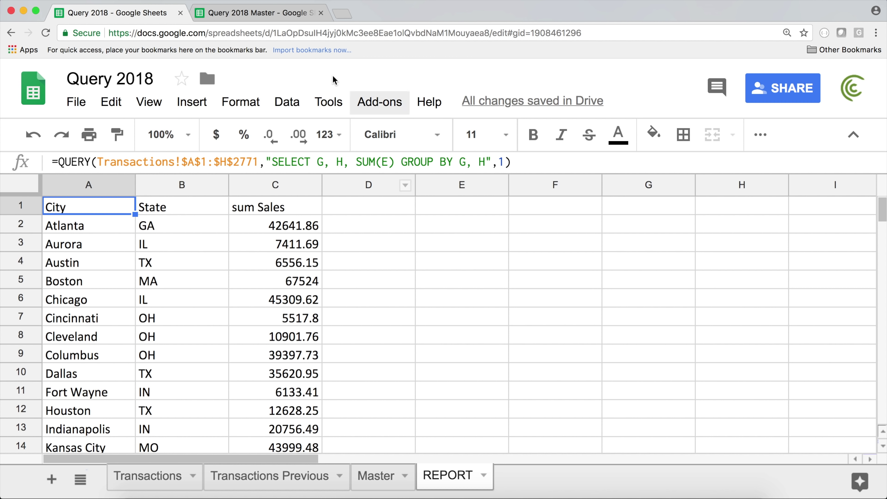
left_click(516, 208)
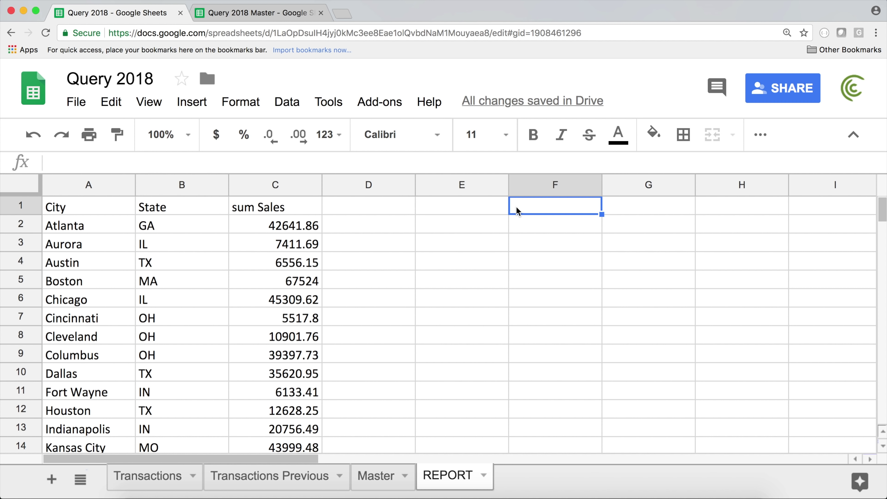
Step: Start =QUERY( in F1 wrapping the pasted City/State grouped query as its data
type("=QUERY(")
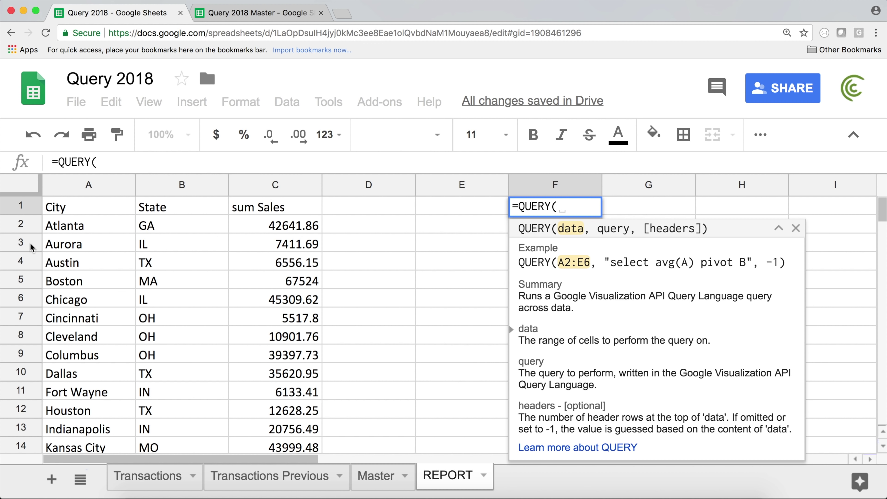
key("super+v")
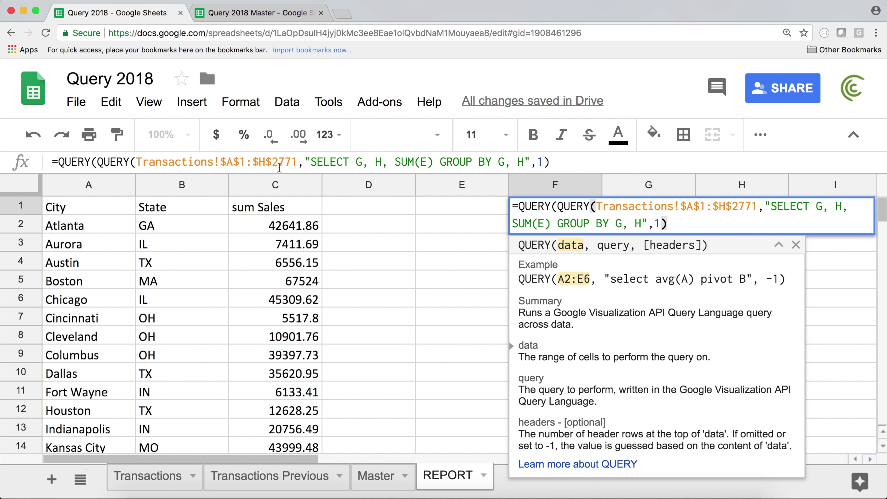
type(",")
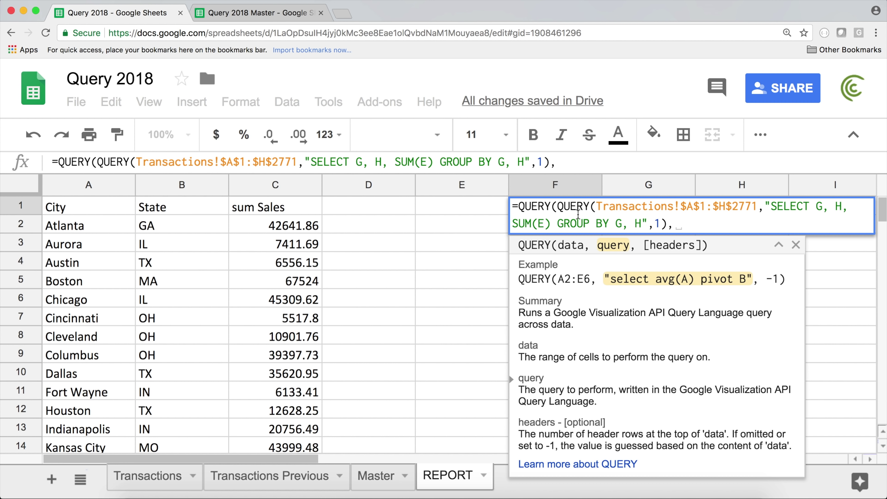
left_click_drag(558, 206, 662, 224)
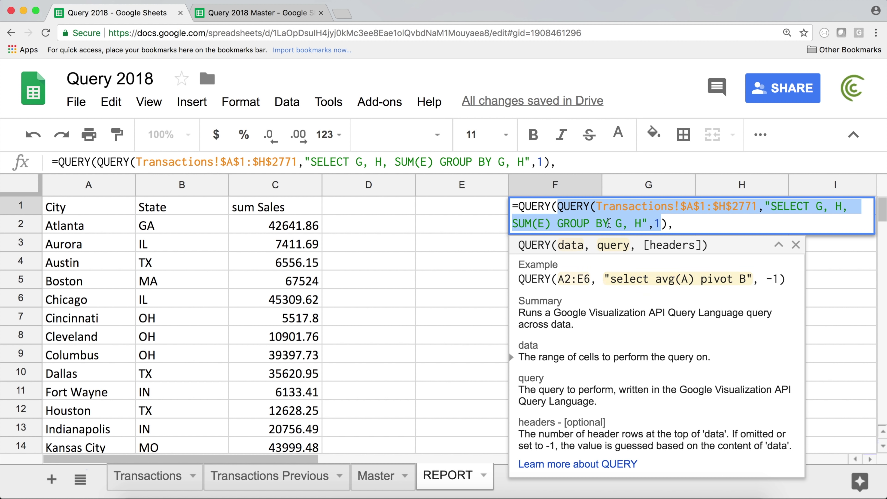
left_click(607, 209)
left_click_drag(597, 207, 760, 207)
left_click_drag(666, 223, 560, 206)
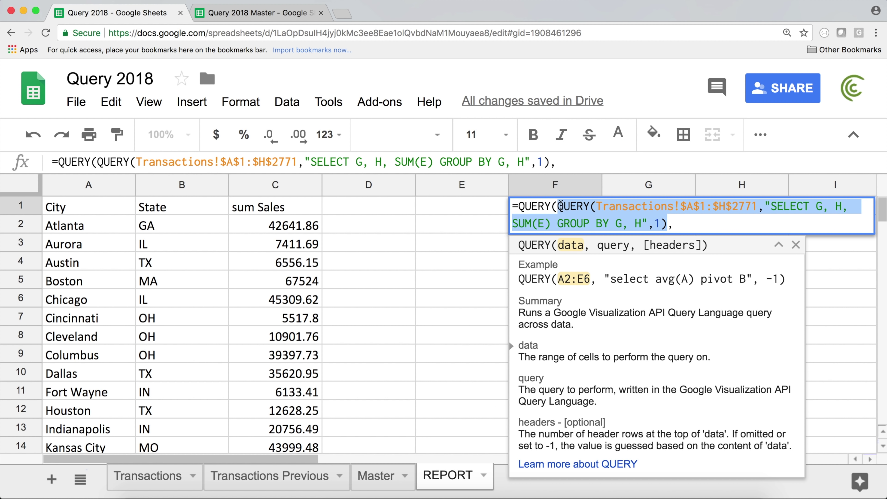
Step: Finish the outer query with "SELECT * WHERE Col3 > 45000",1 and commit it
left_click(687, 225)
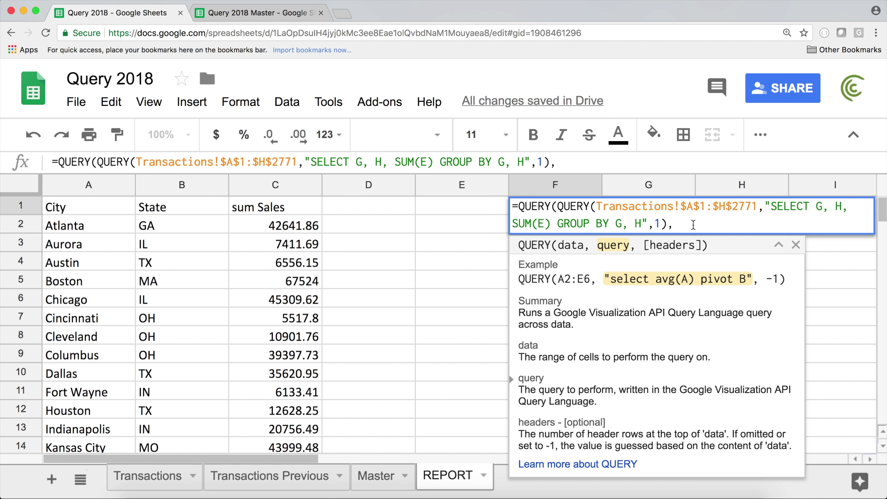
type("\"SELECT * WHERE")
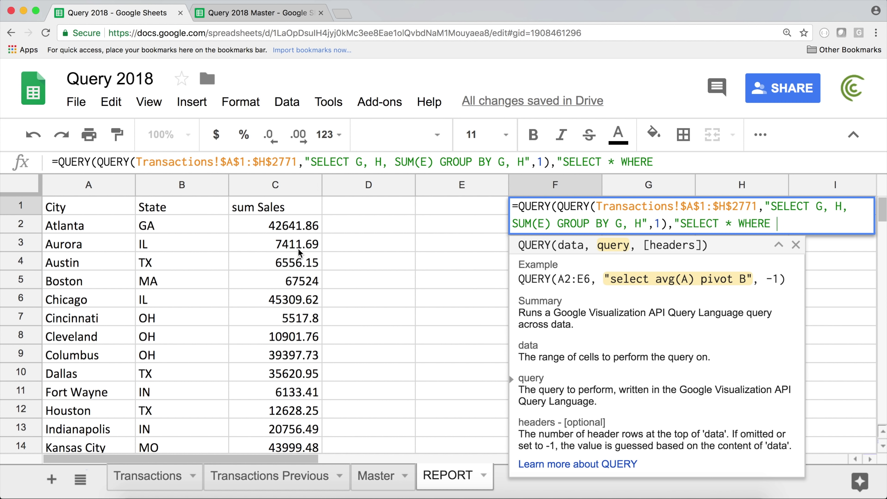
type("Col3 > 45000")
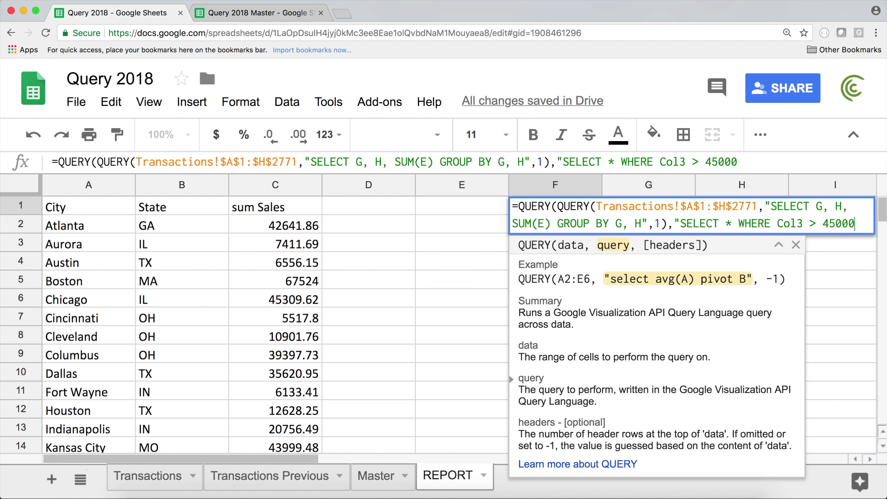
type("\",")
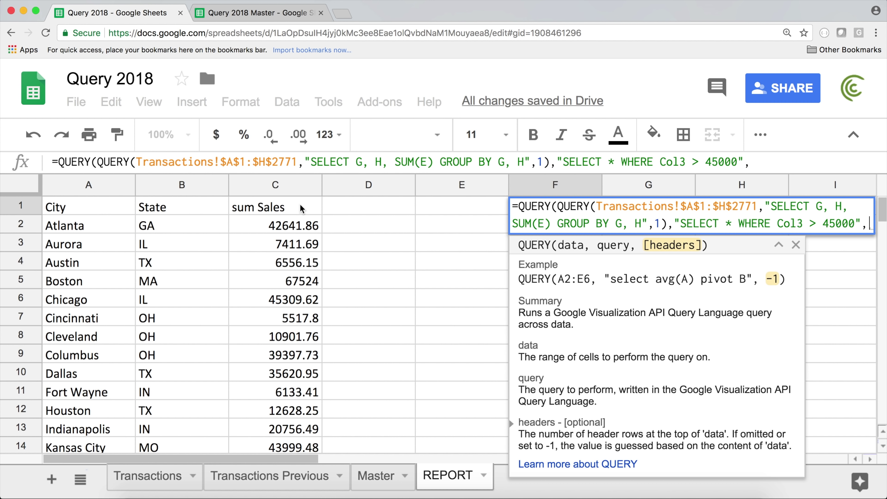
type("1)")
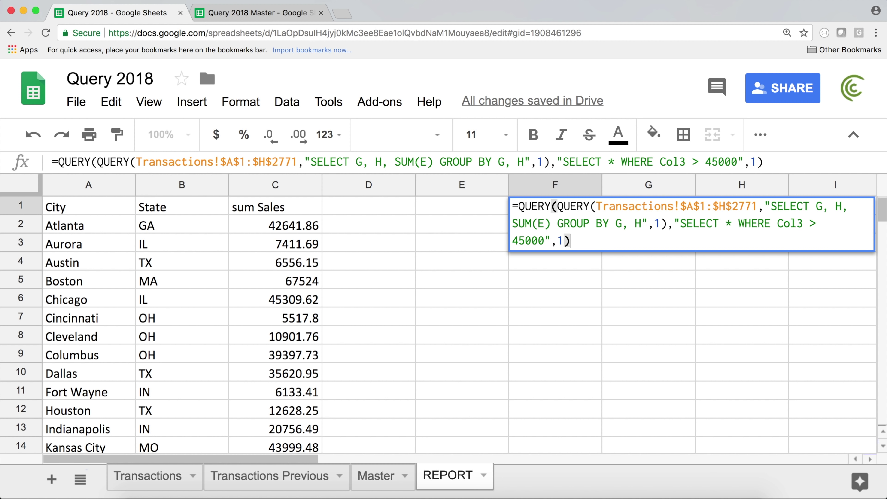
key("Return")
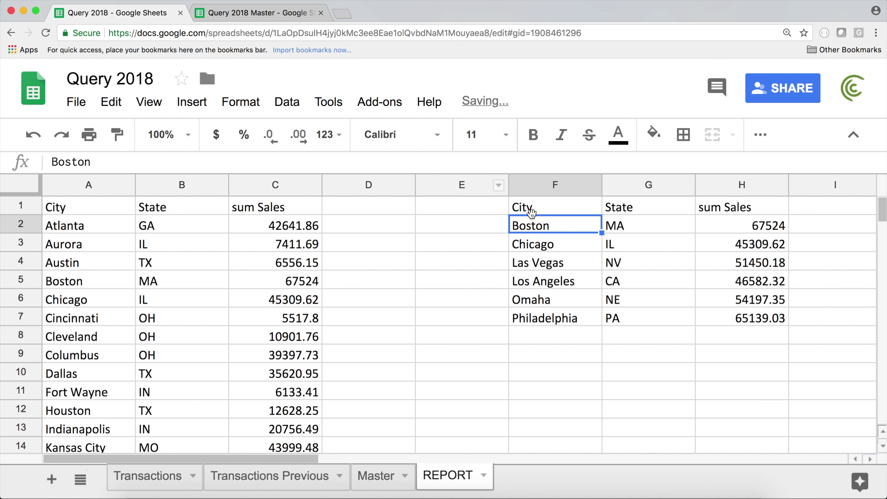
Step: Inspect F1's nested formula, Chicago's 45309.62 total, and the original grouped query in A1
left_click(531, 210)
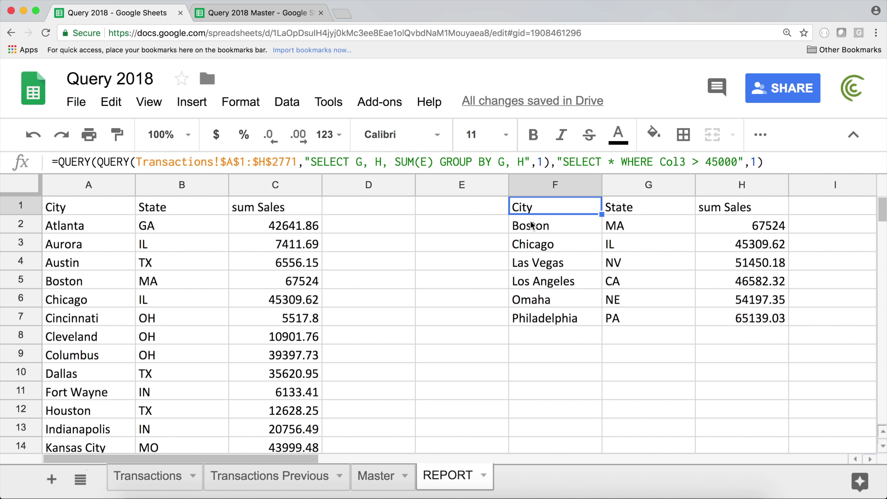
left_click(745, 248)
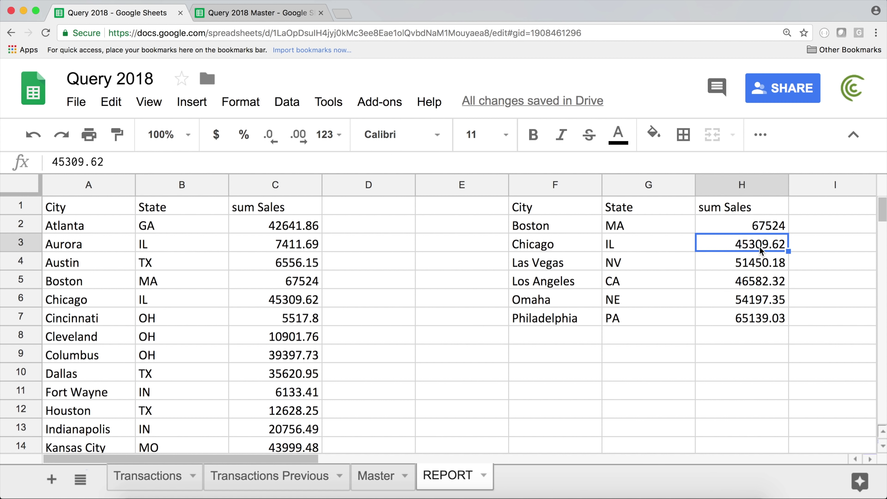
left_click(88, 206)
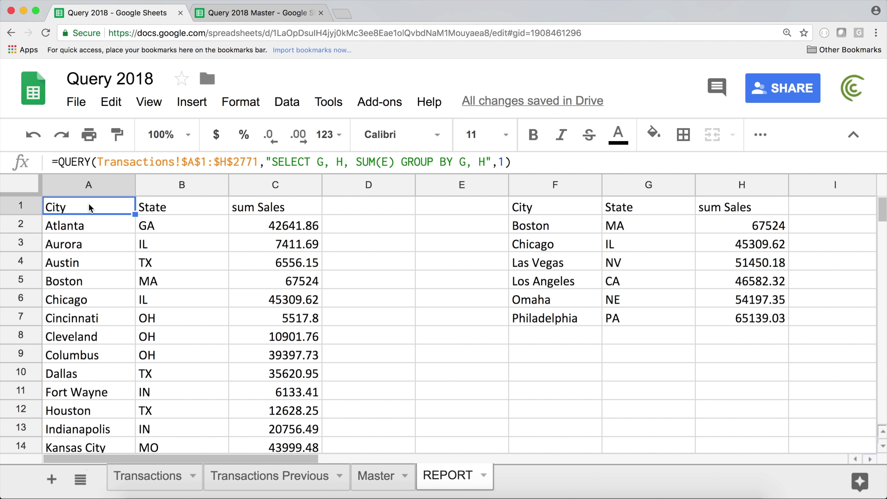
Step: Clear A1 and paste F1's nested over-45000 query formula into it
key("Delete")
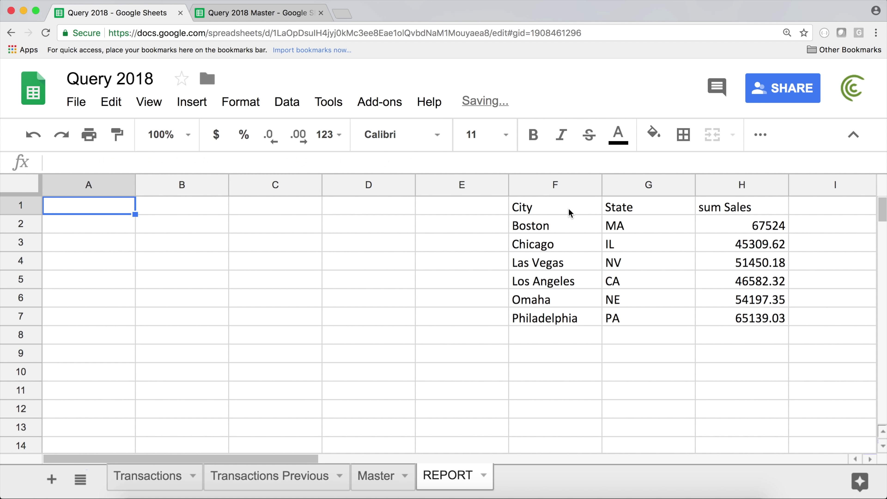
left_click(568, 207)
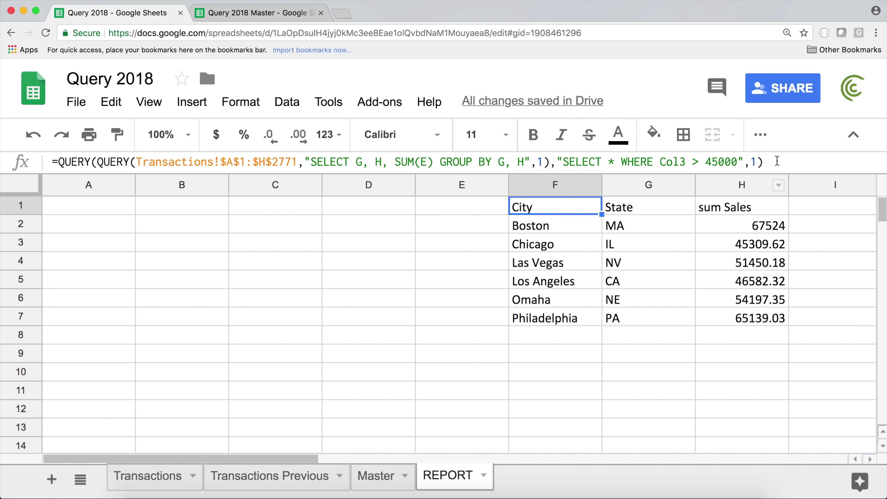
triple_click(540, 153)
left_click(29, 135)
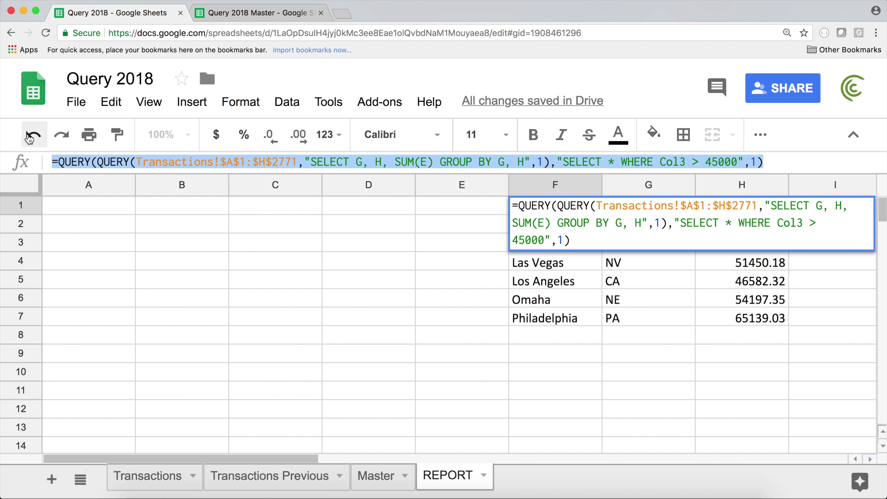
left_click(30, 136)
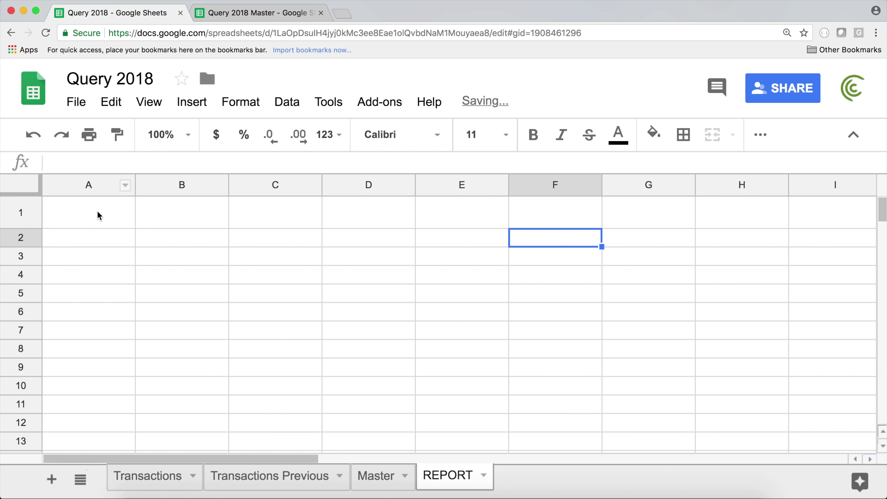
double_click(97, 210)
type("=QUERY(QUERY(Transactions!$A$1:$H$277,\"SELECT G, H, SUM(E) GROUP BY G, H\",1),\"SELECT * WHERE Col3 > 45800\",1)")
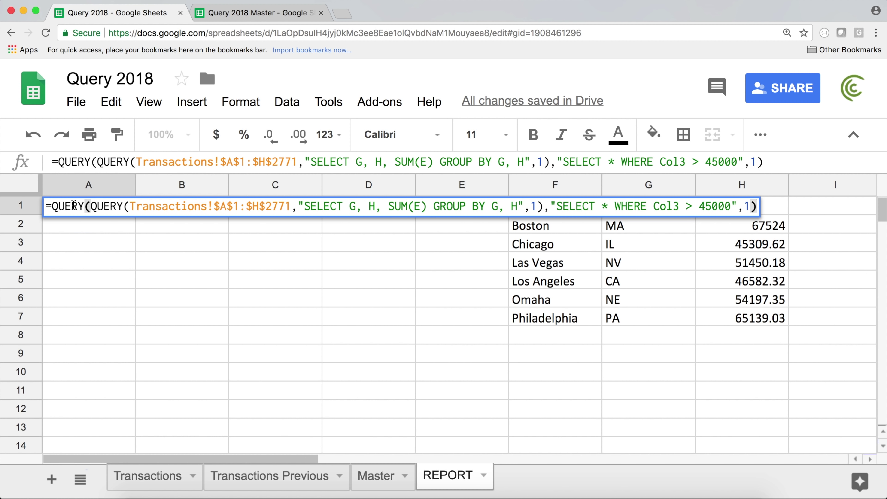
key("Return")
Step: Delete the duplicate columns F–H and confirm the formula now in A1
left_click_drag(562, 187, 731, 185)
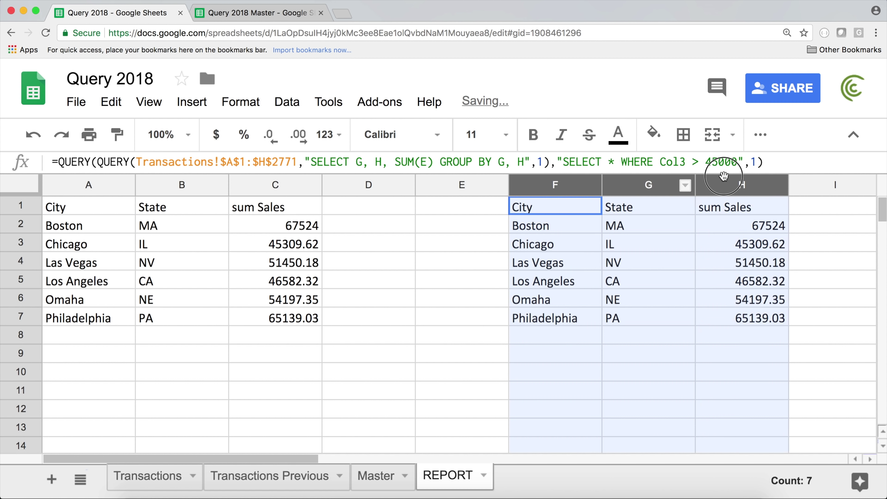
right_click(731, 185)
left_click(800, 367)
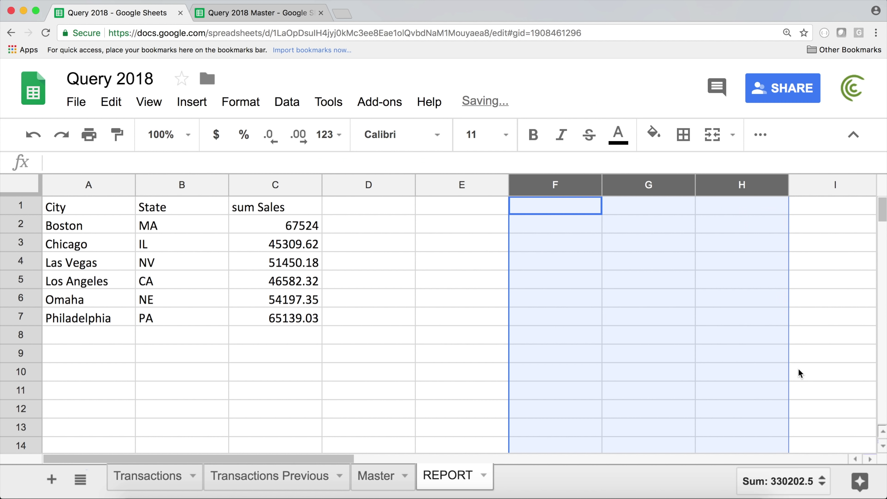
left_click(389, 313)
double_click(109, 207)
key("Return")
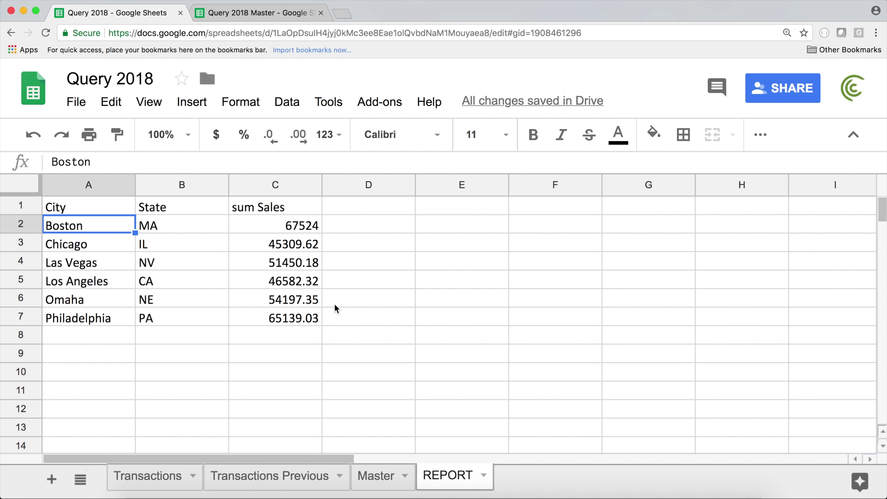